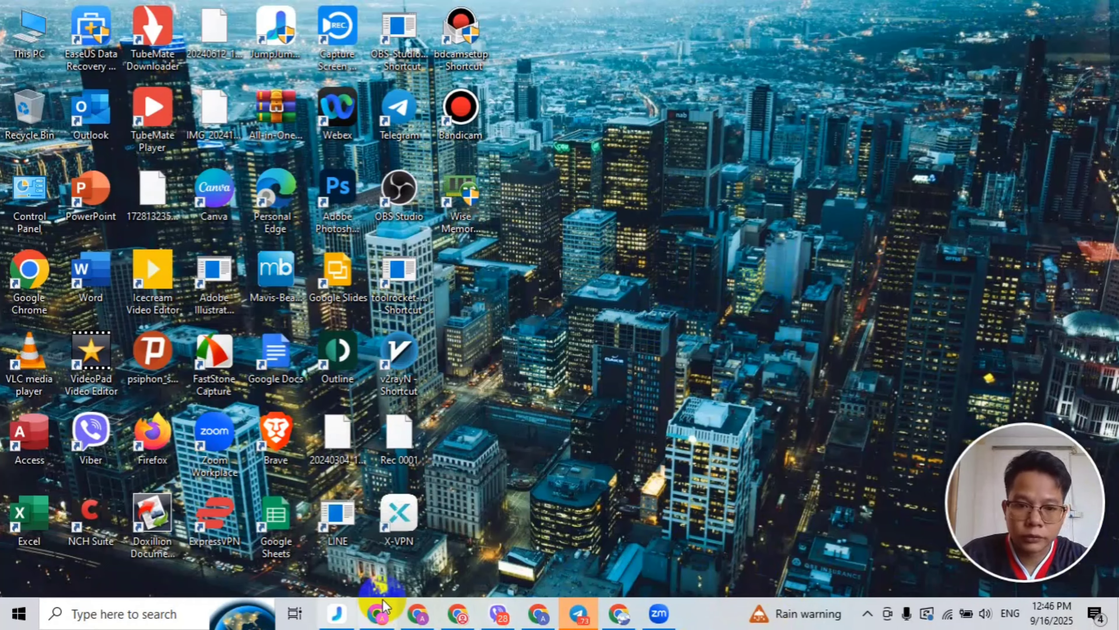
In a new Chrome tab, search 'zoom app for pc download' and open Zoom's Windows download page
{"action": "left_click", "coordinate": [377, 614]}
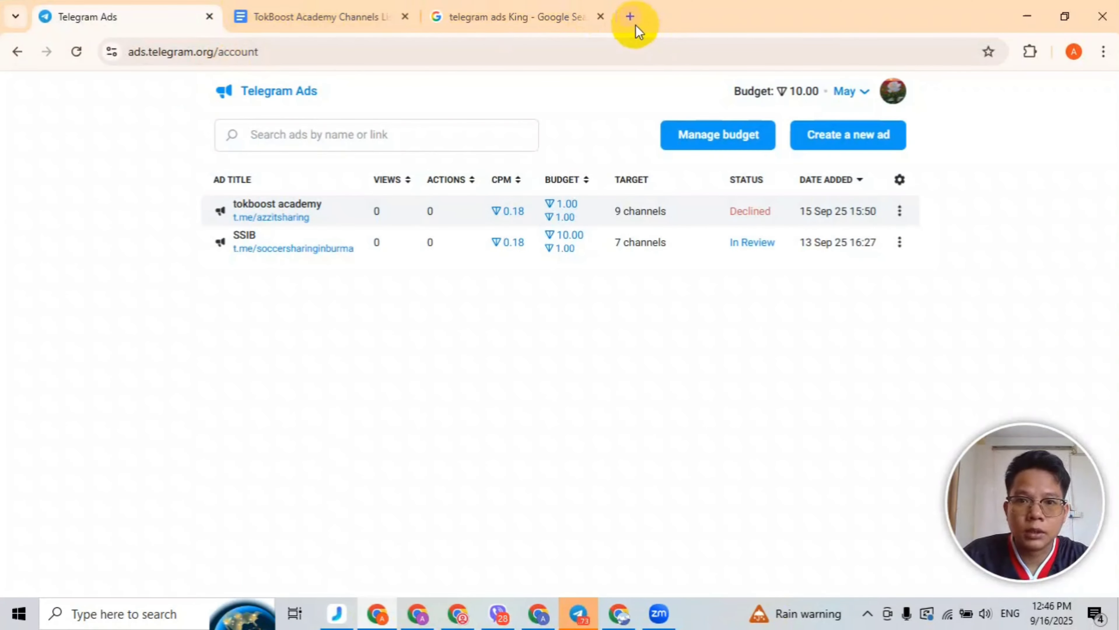
{"action": "left_click", "coordinate": [632, 23]}
{"action": "left_click", "coordinate": [340, 339]}
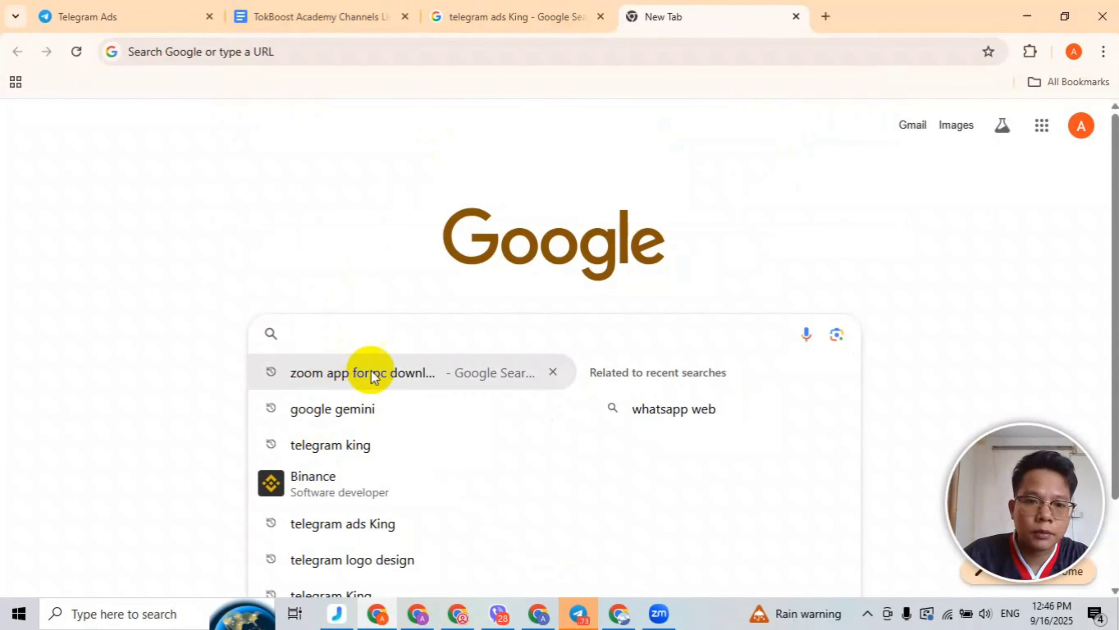
{"action": "left_click", "coordinate": [366, 377]}
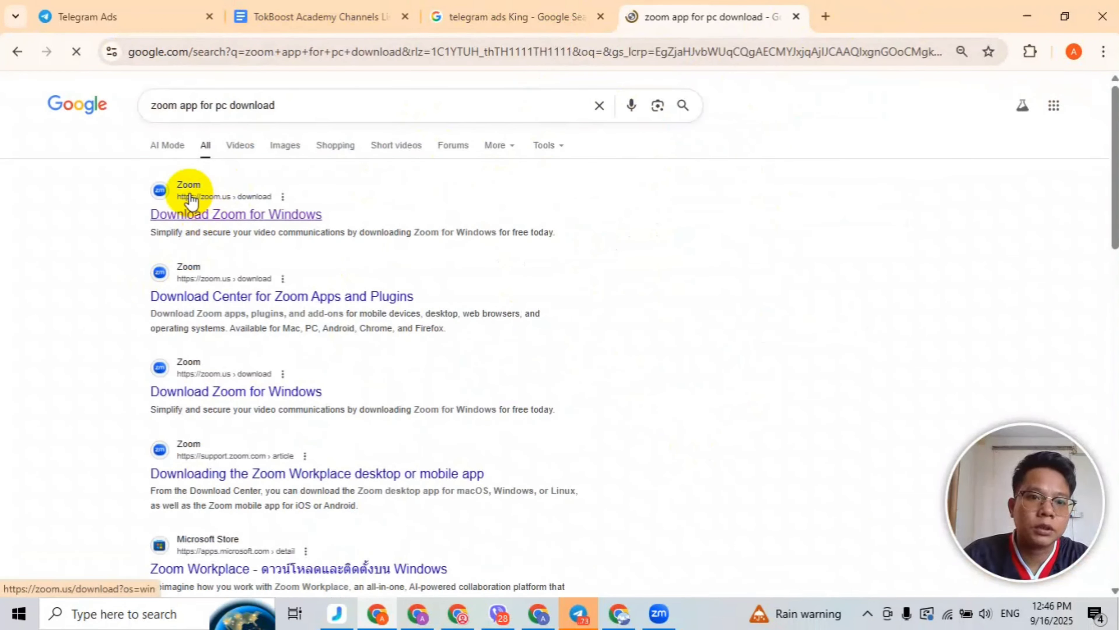
{"action": "left_click", "coordinate": [217, 221]}
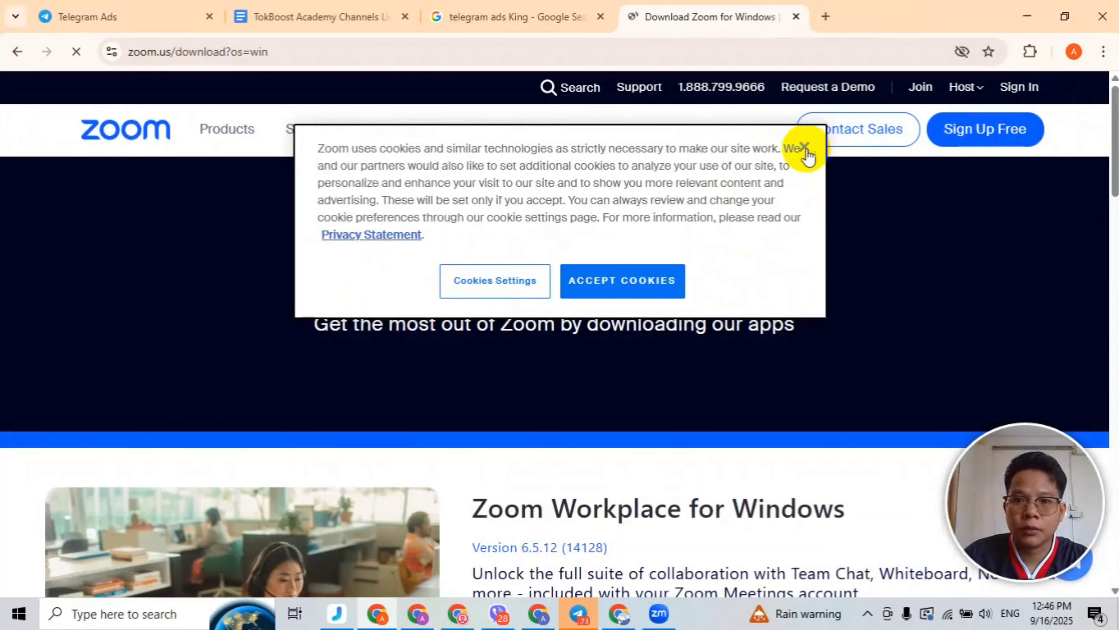
Dismiss the Zoom site's cookie notice and scroll down to the download buttons
{"action": "left_click", "coordinate": [802, 152]}
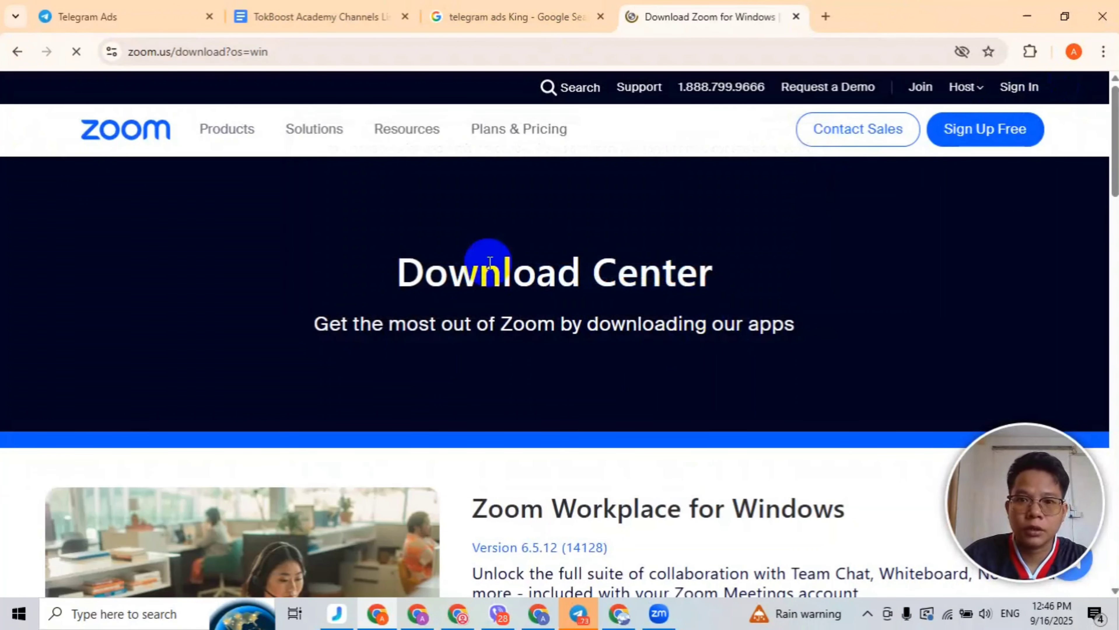
{"action": "scroll", "coordinate": [570, 397], "scroll_direction": "down", "scroll_amount": 2}
{"action": "scroll", "coordinate": [569, 397], "scroll_direction": "down", "scroll_amount": 5}
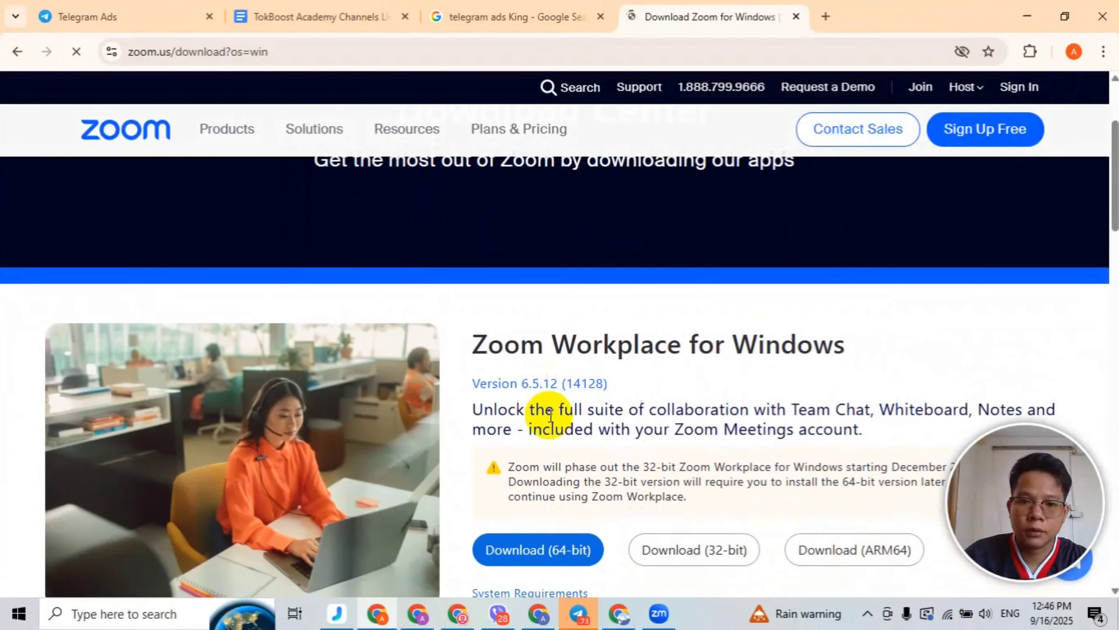
{"action": "scroll", "coordinate": [534, 406], "scroll_direction": "down", "scroll_amount": 1}
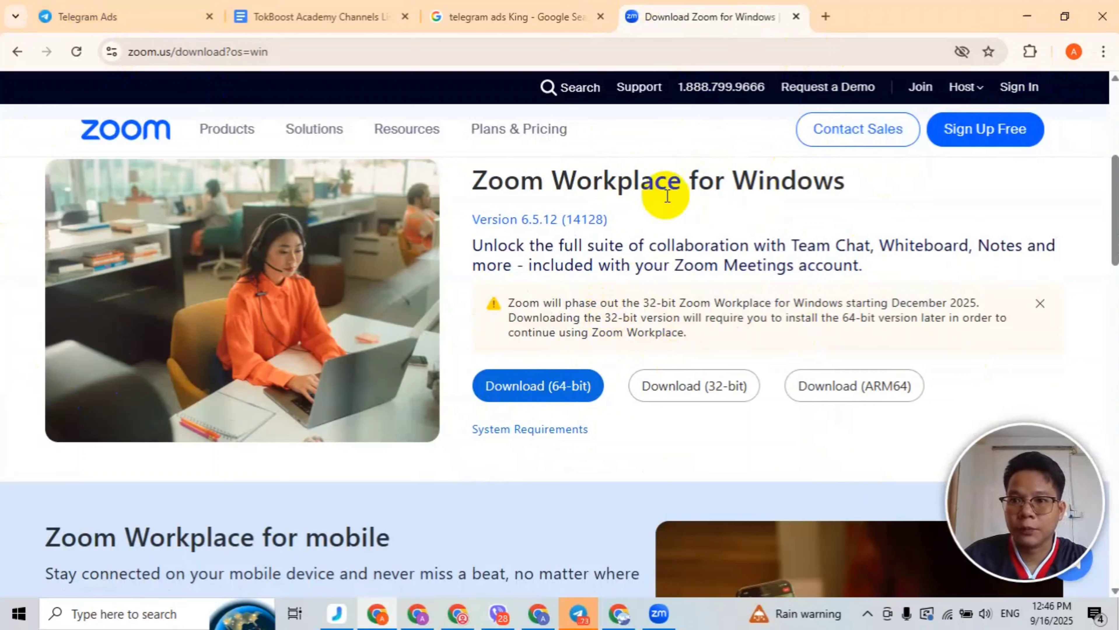
Check Chrome's options menu without choosing anything, then minimize Chrome to the desktop
{"action": "left_click", "coordinate": [1103, 52]}
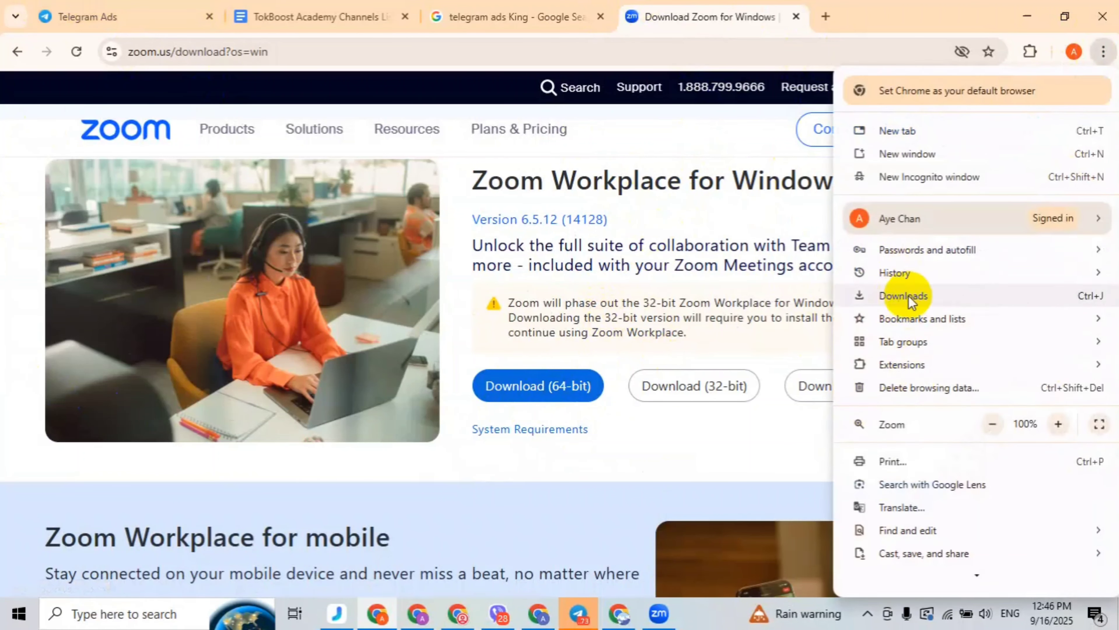
{"action": "left_click", "coordinate": [624, 312]}
{"action": "scroll", "coordinate": [406, 393], "scroll_direction": "up", "scroll_amount": 4}
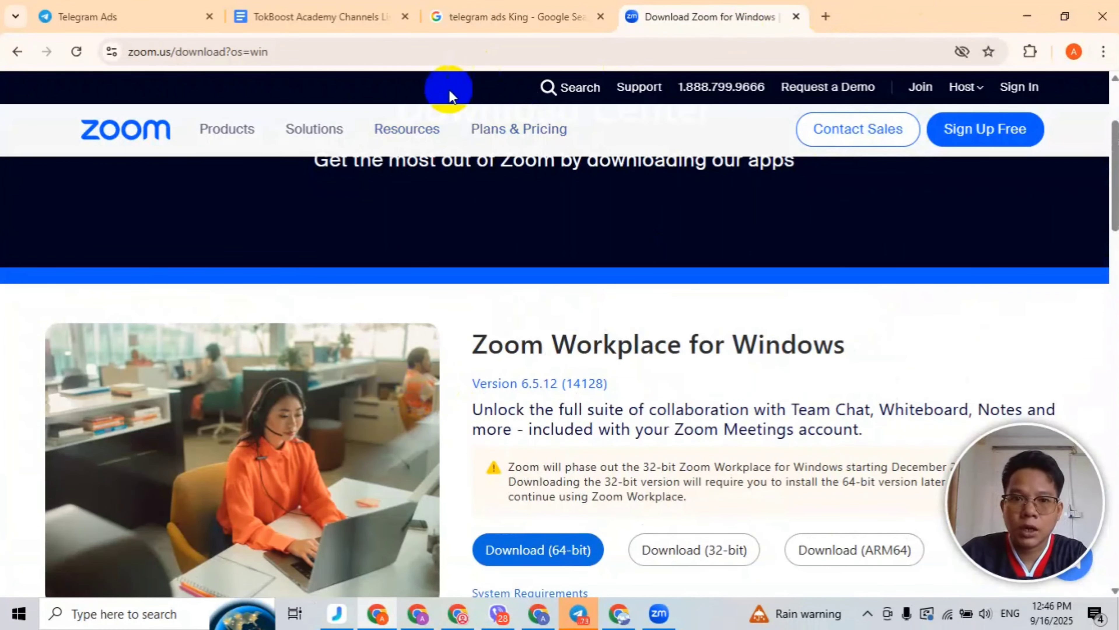
{"action": "left_click", "coordinate": [1027, 17]}
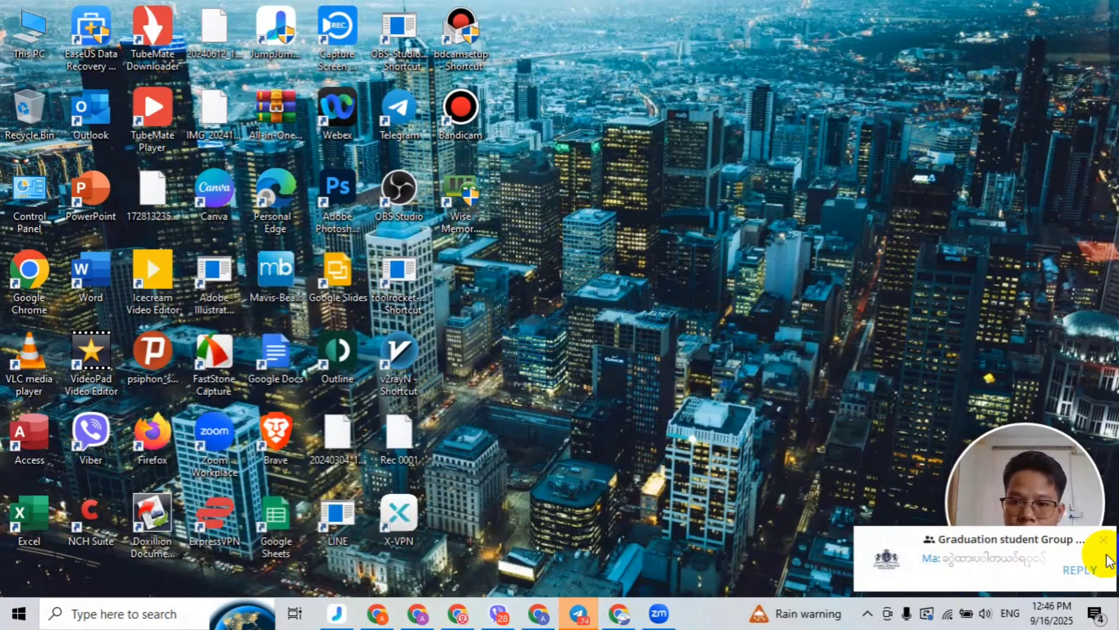
Dismiss the Telegram notification and launch Zoom Workplace from the taskbar
{"action": "left_click", "coordinate": [1104, 545]}
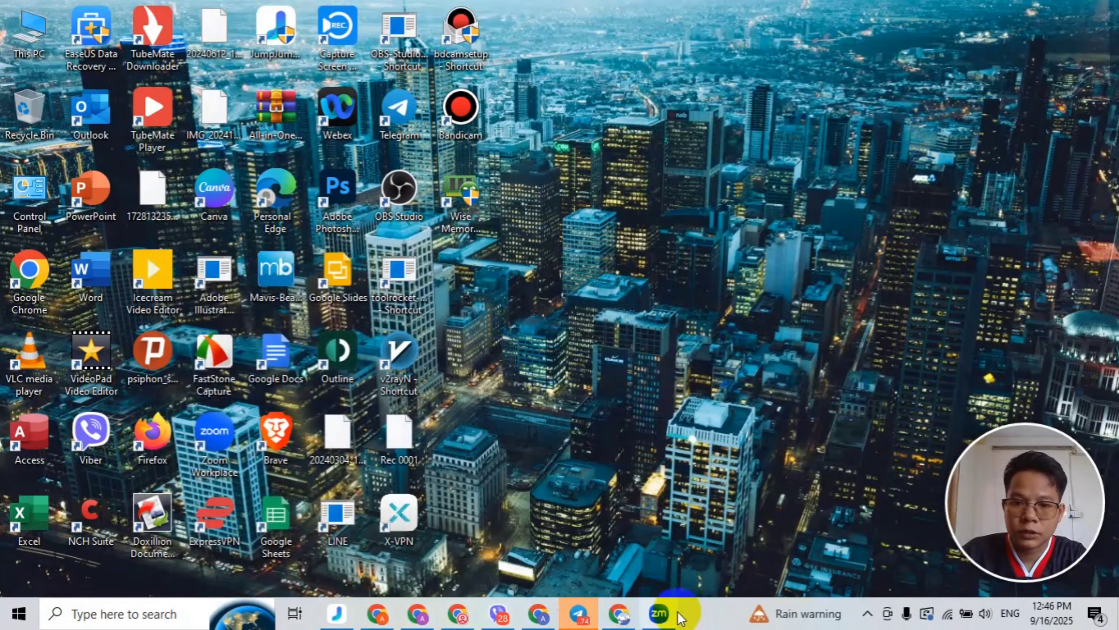
{"action": "left_click", "coordinate": [668, 618]}
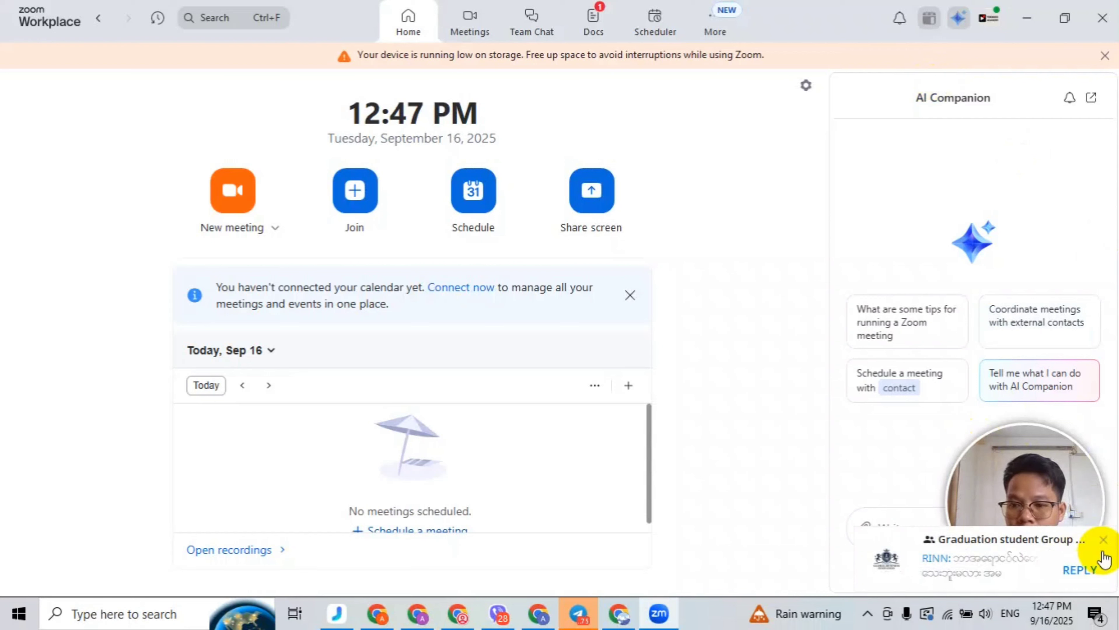
{"action": "left_click", "coordinate": [1104, 541]}
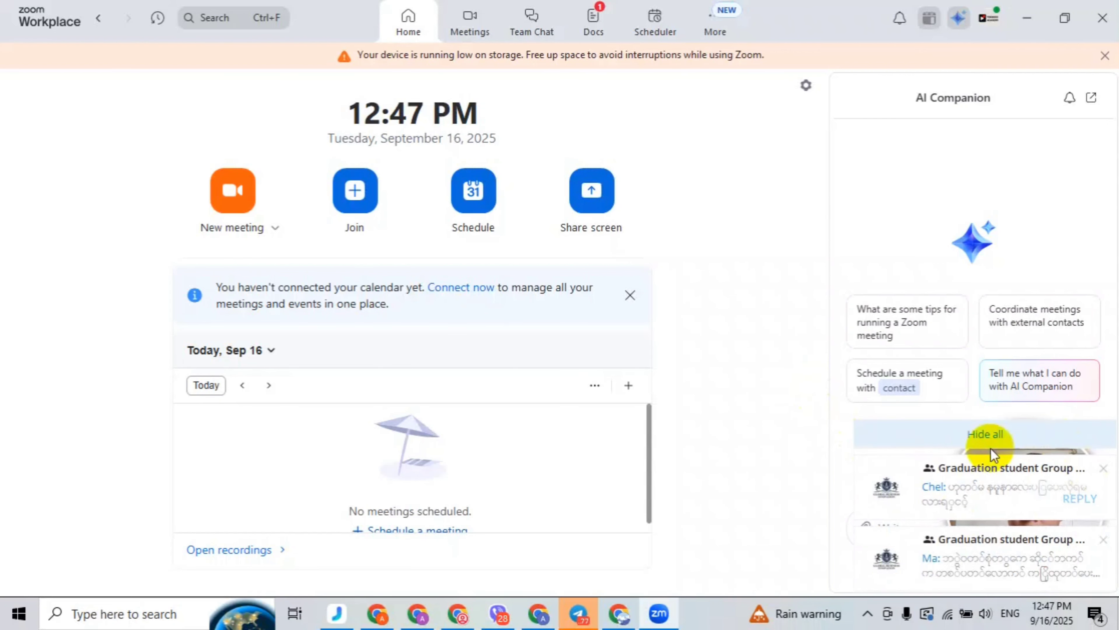
{"action": "left_click", "coordinate": [972, 442]}
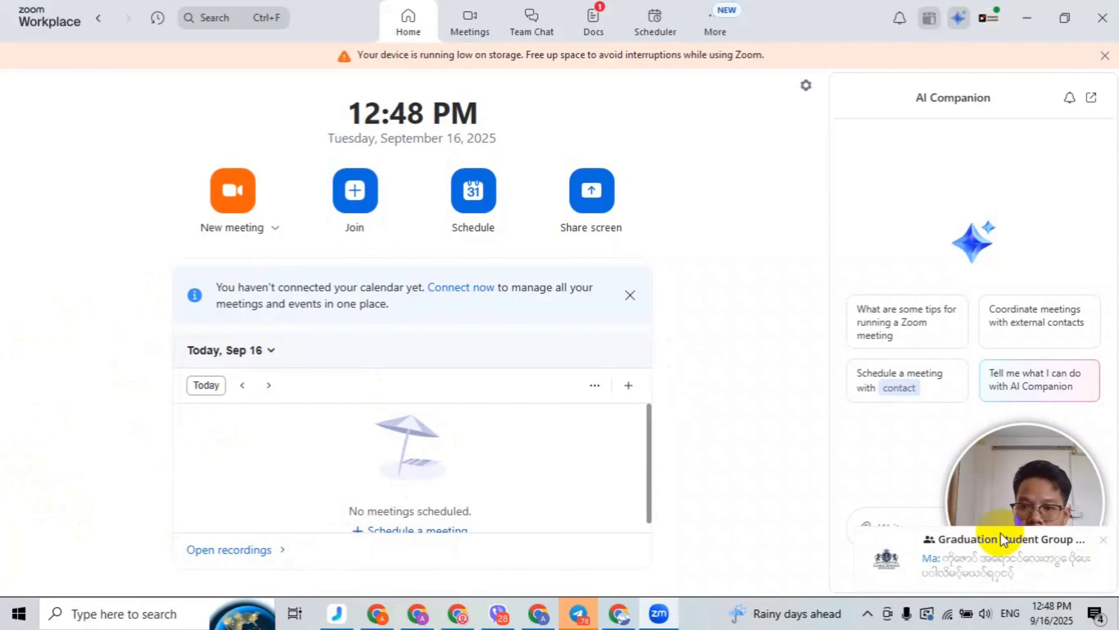
{"action": "left_click", "coordinate": [1103, 542]}
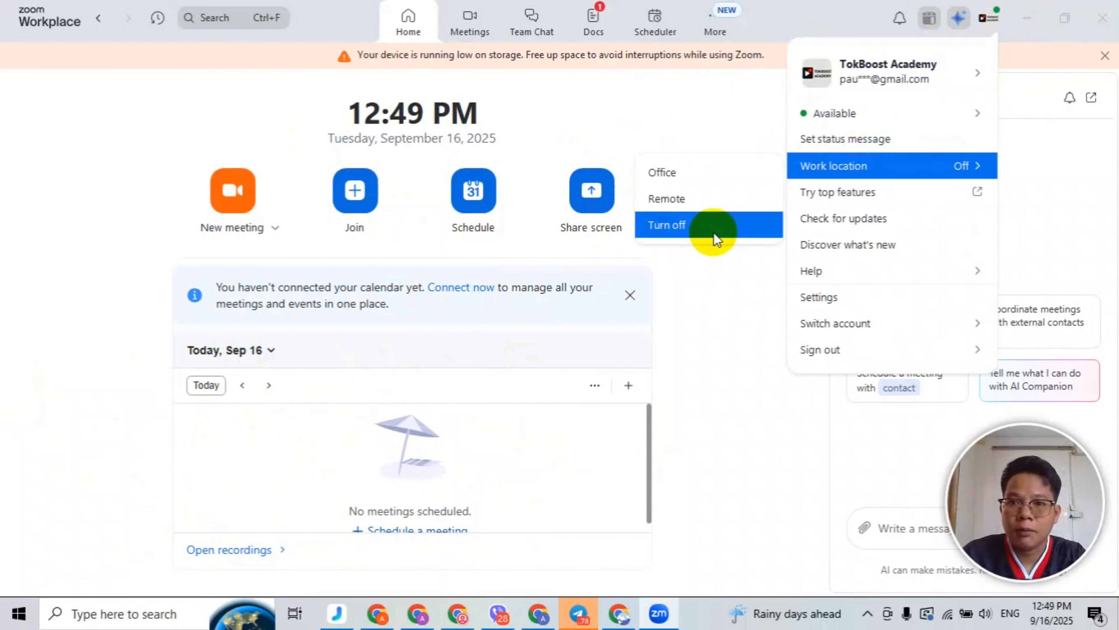
Close the account menu, reopen it from the avatar, and choose Settings
{"action": "mouse_move", "coordinate": [914, 157]}
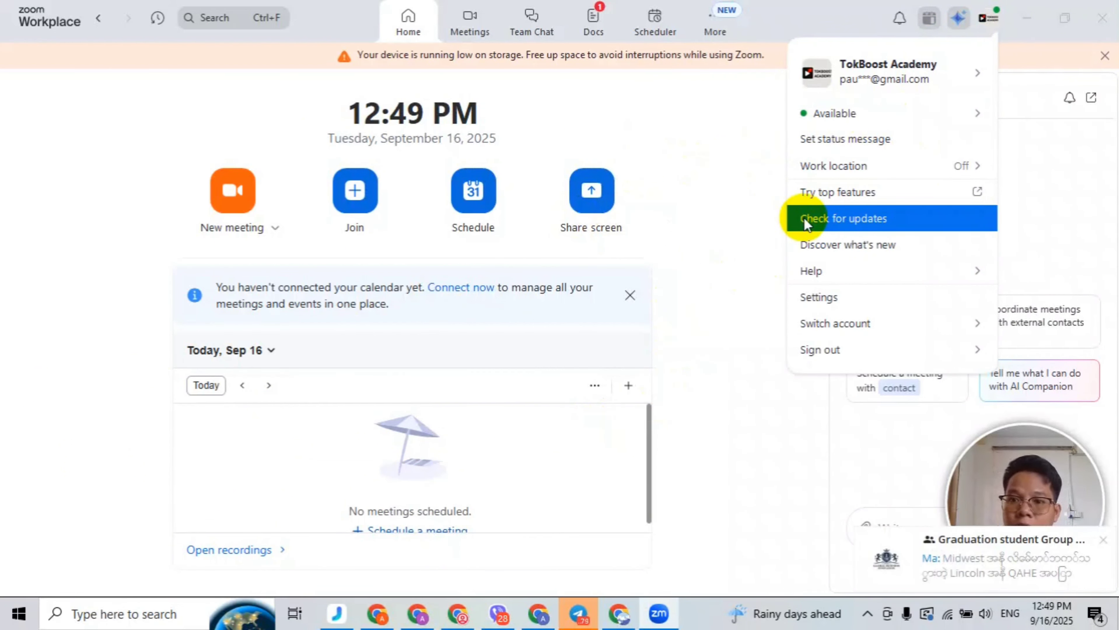
{"action": "left_click", "coordinate": [1103, 540]}
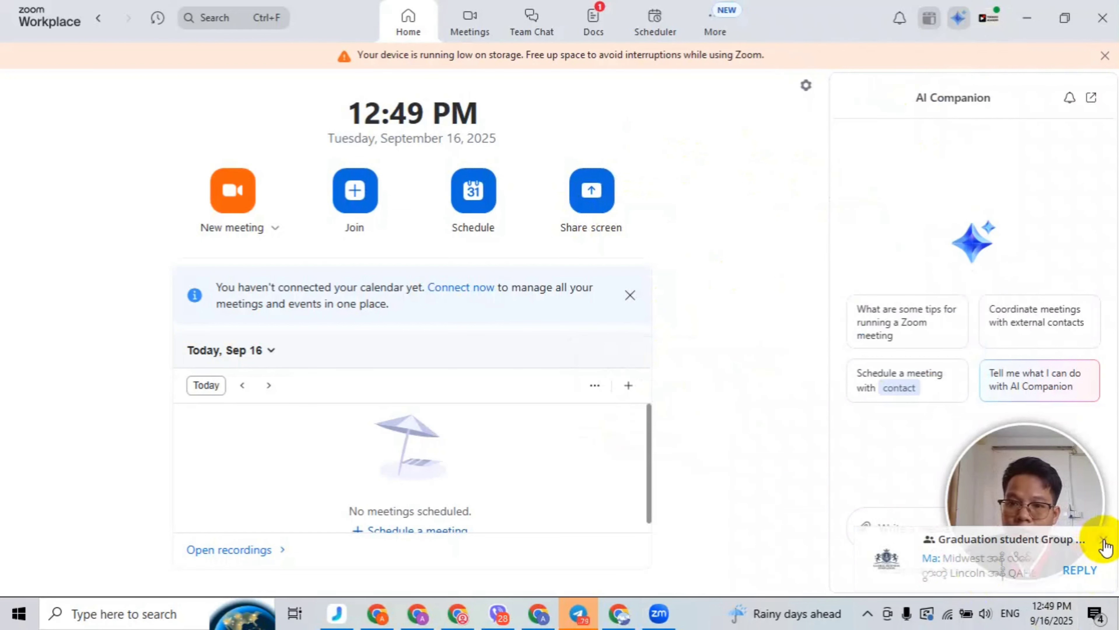
{"action": "left_click", "coordinate": [988, 22]}
{"action": "mouse_move", "coordinate": [828, 353]}
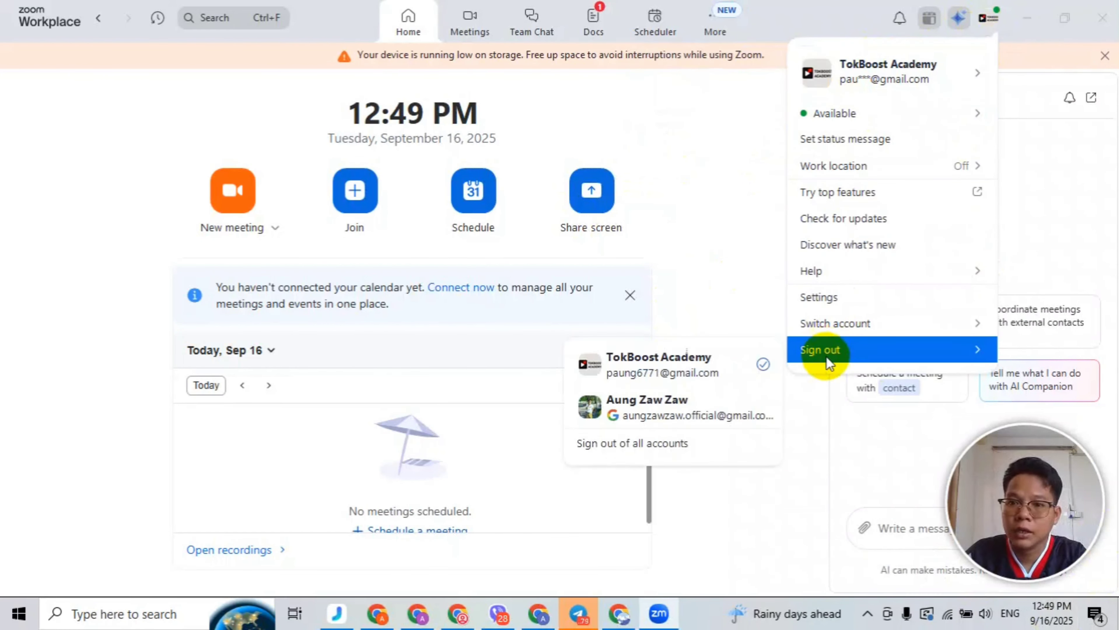
{"action": "left_click", "coordinate": [830, 296]}
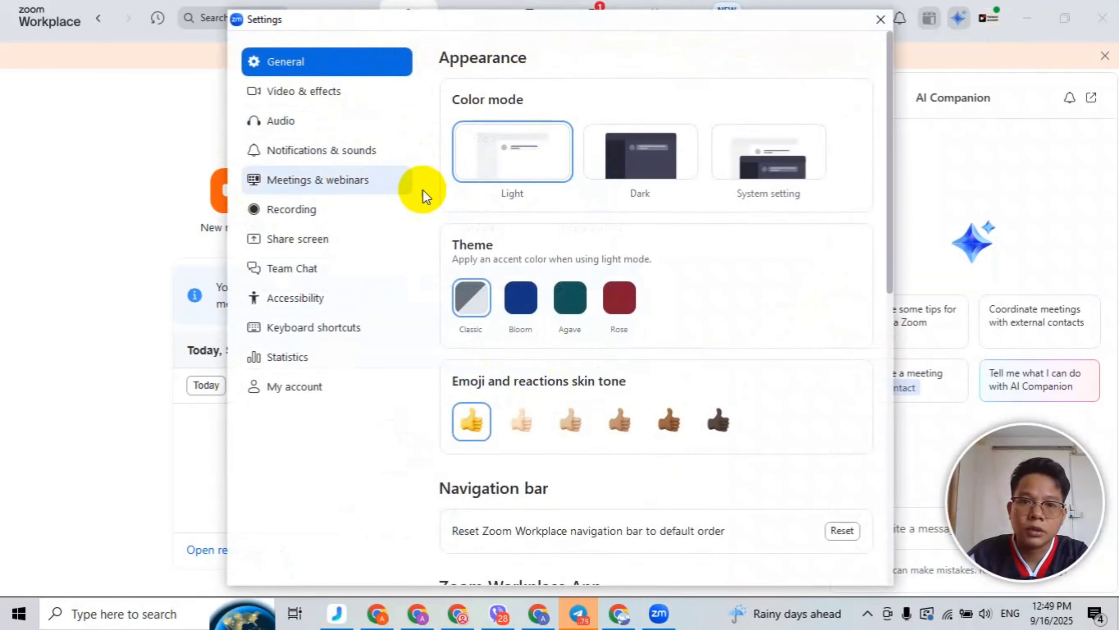
Open My account in Settings to see the licensed profile and logged-in devices
{"action": "scroll", "coordinate": [636, 517], "scroll_direction": "down", "scroll_amount": 1}
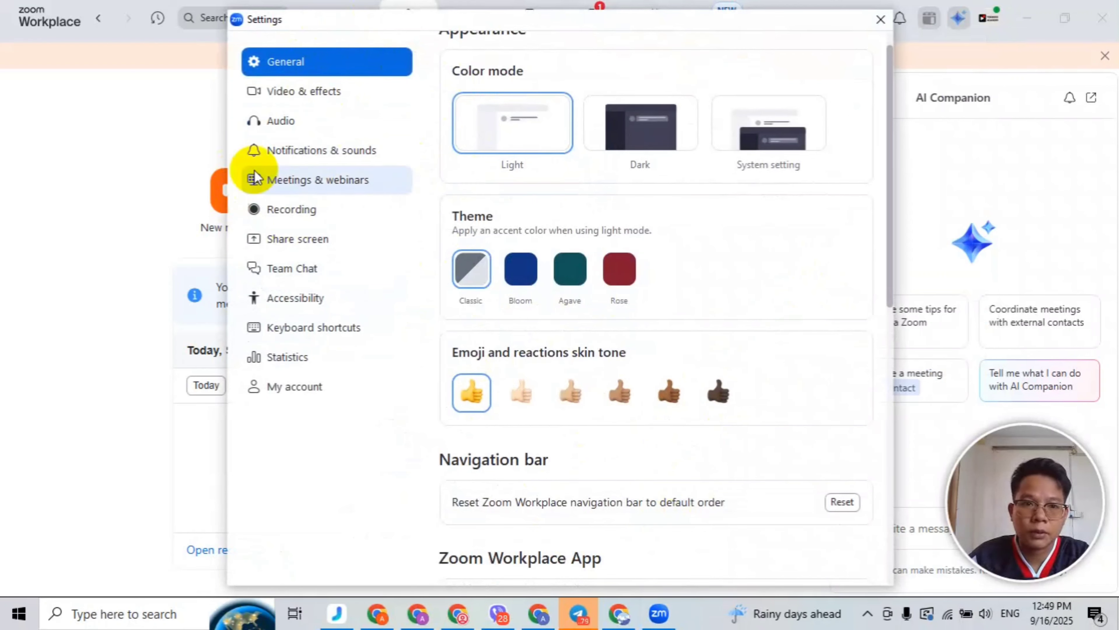
{"action": "left_click", "coordinate": [283, 395]}
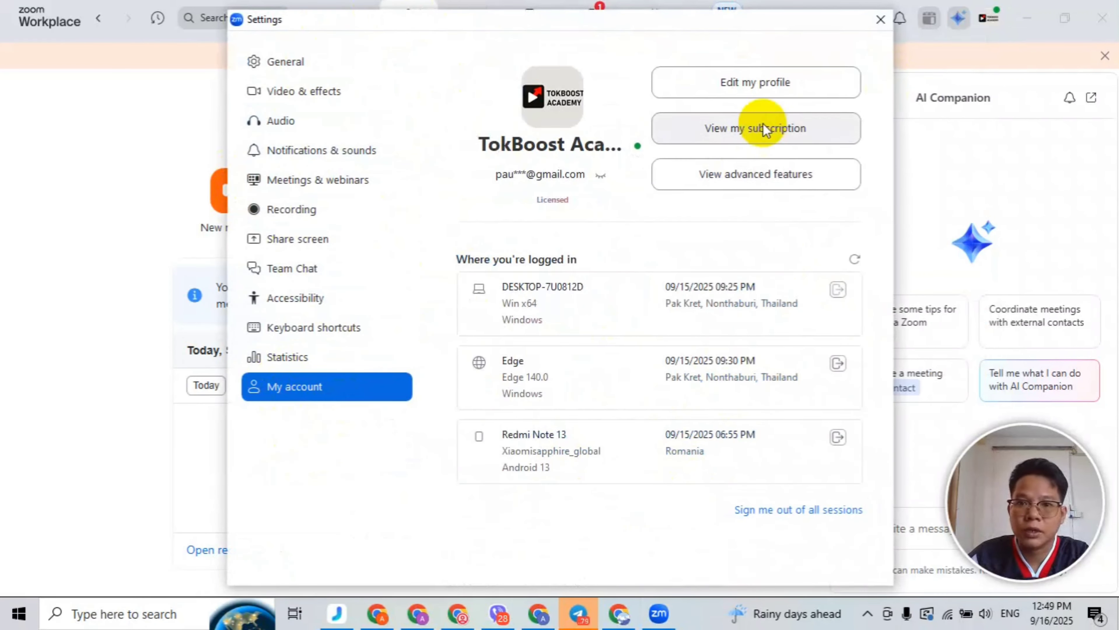
{"action": "mouse_move", "coordinate": [531, 106]}
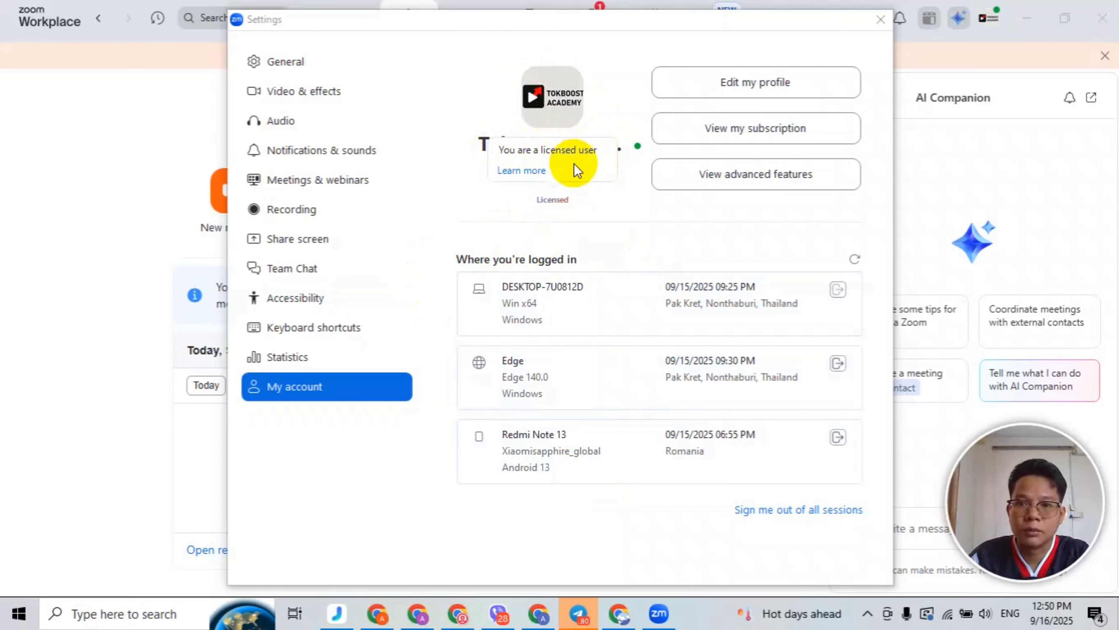
Edit the profile picture, zooming it out to show the whole logo, and save it
{"action": "left_click", "coordinate": [762, 84]}
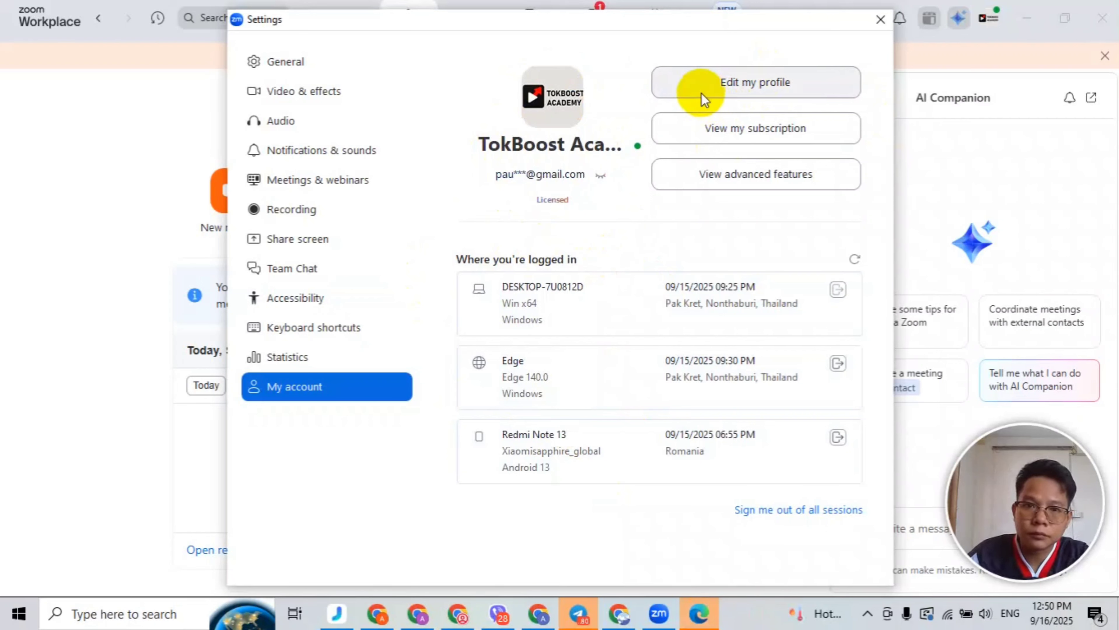
{"action": "left_click", "coordinate": [556, 98]}
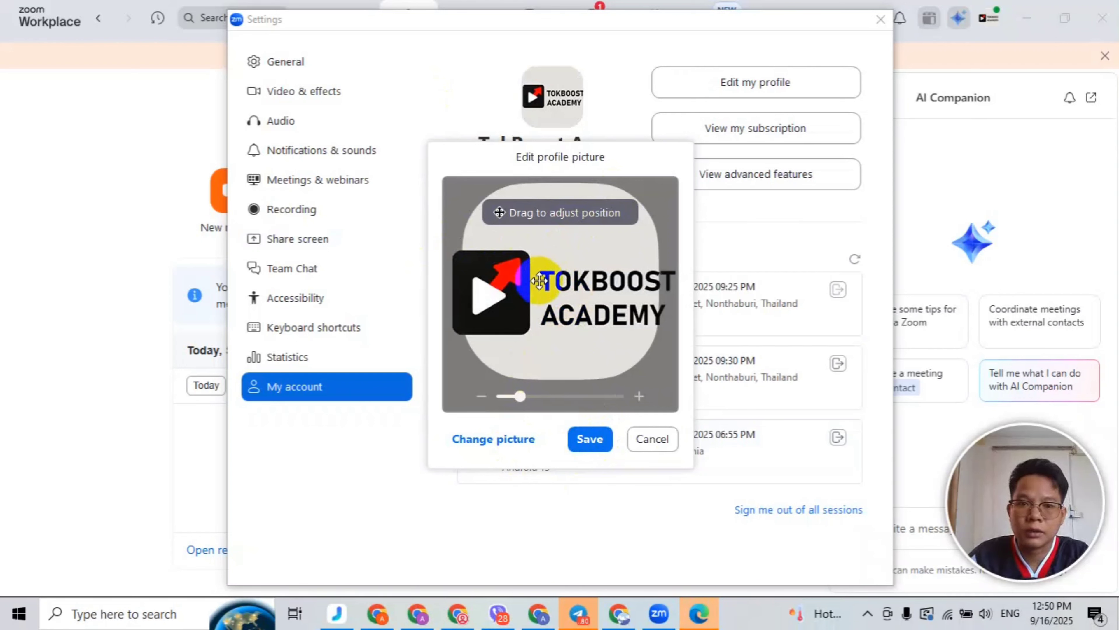
{"action": "left_click_drag", "start_coordinate": [519, 396], "coordinate": [502, 397]}
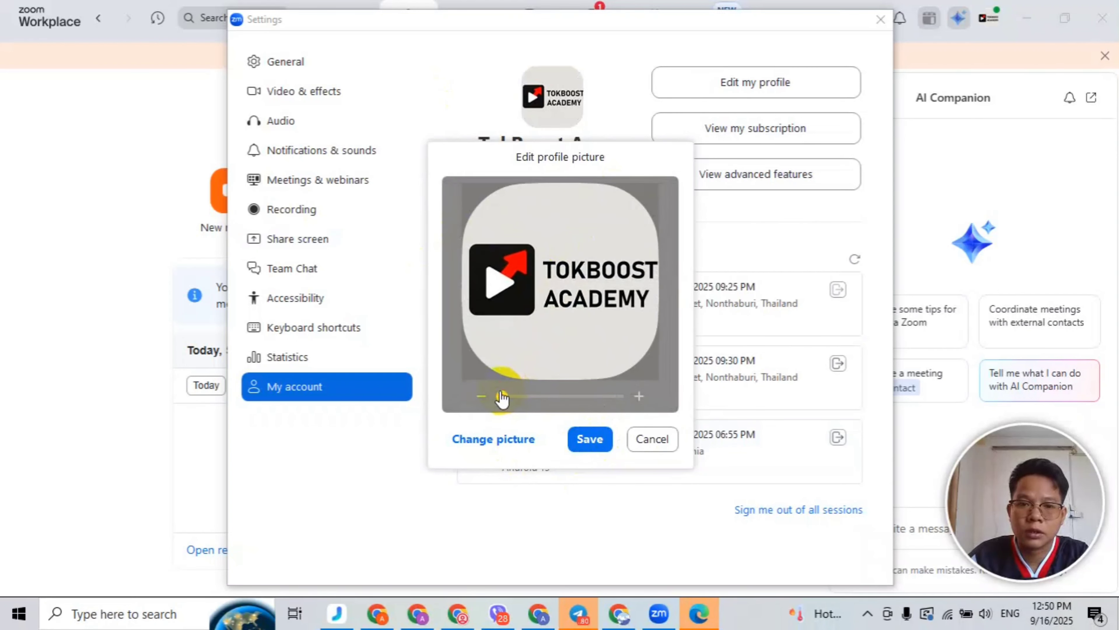
{"action": "left_click", "coordinate": [515, 306]}
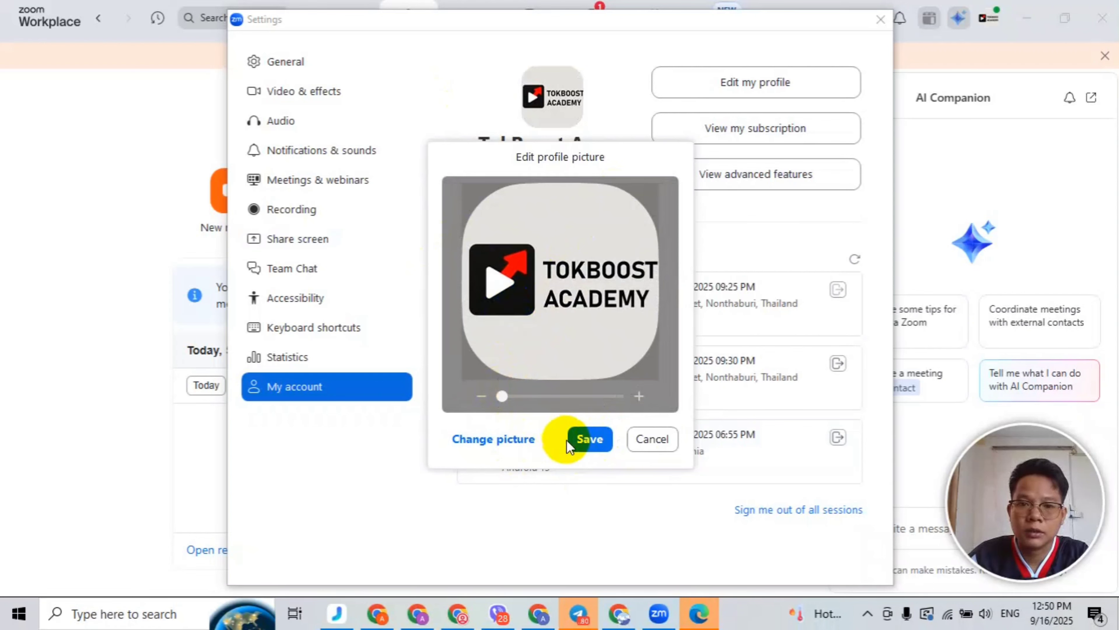
{"action": "left_click", "coordinate": [587, 443]}
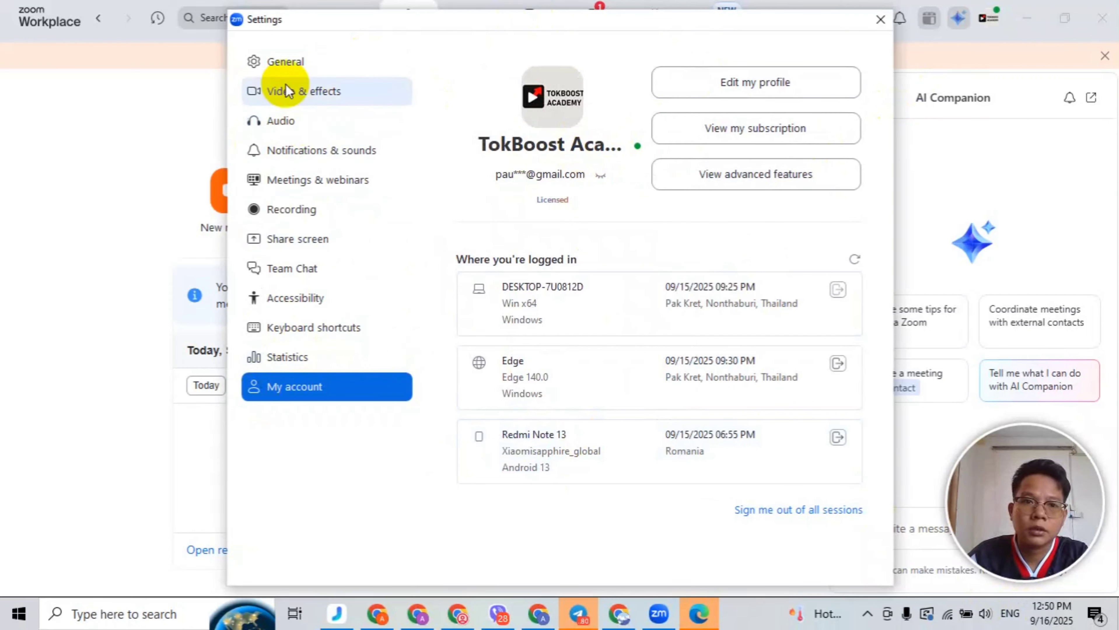
Browse the General settings and the keyboard shortcuts list
{"action": "left_click", "coordinate": [286, 61]}
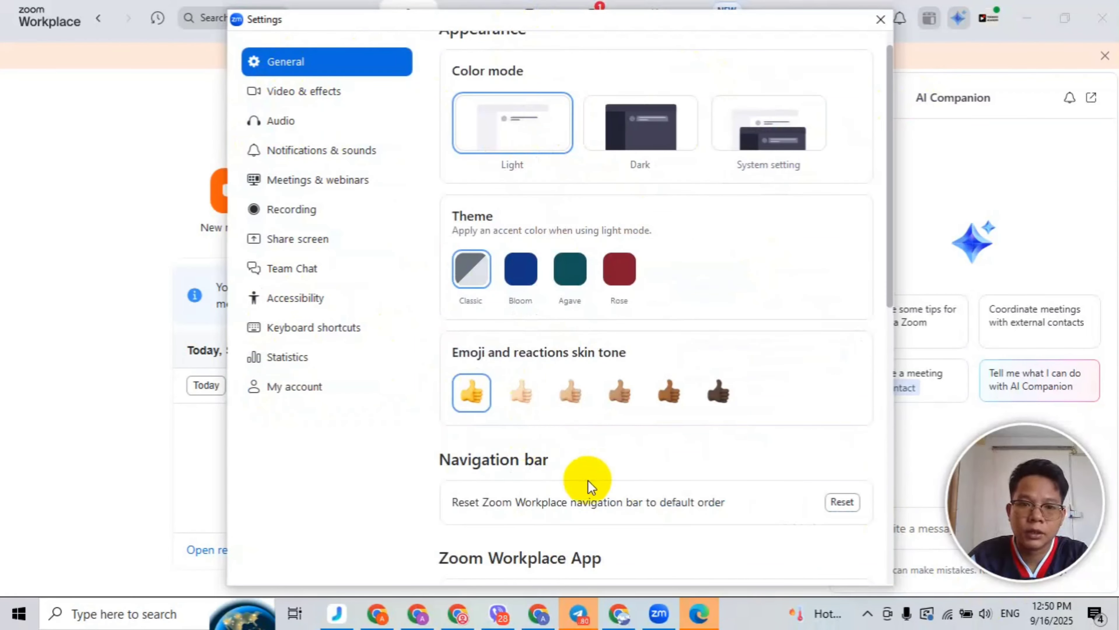
{"action": "scroll", "coordinate": [618, 477], "scroll_direction": "down", "scroll_amount": 2}
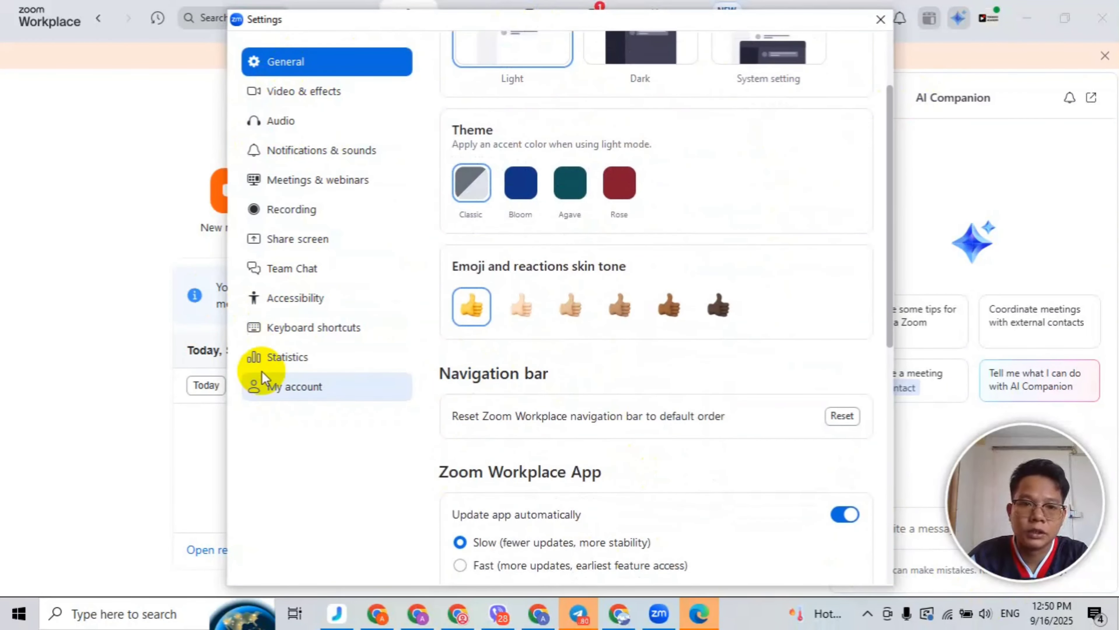
{"action": "left_click", "coordinate": [333, 331]}
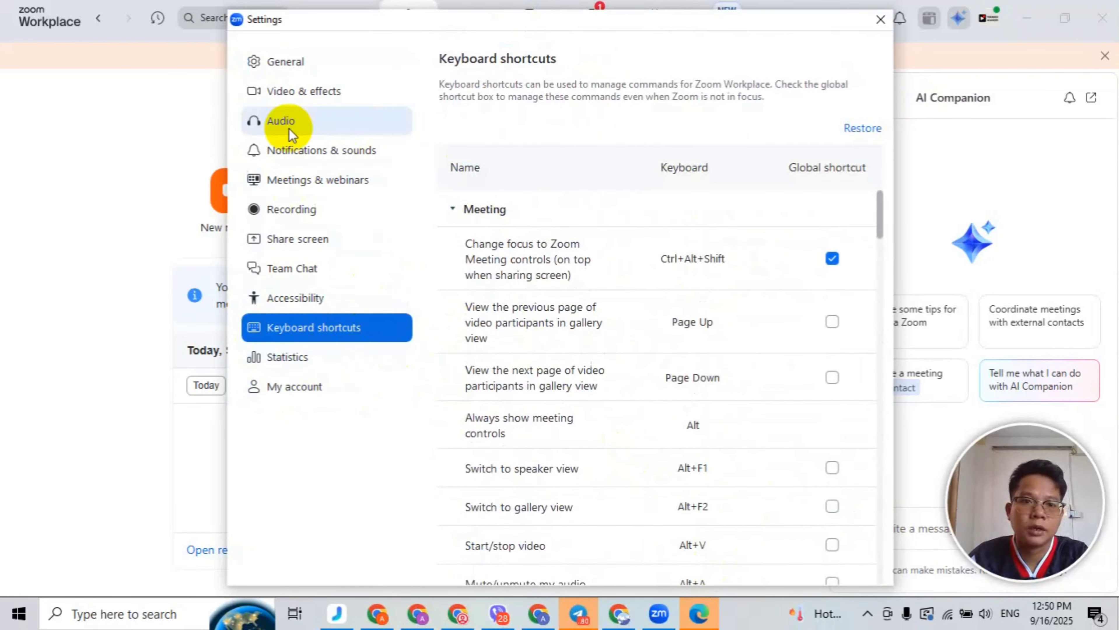
Open Video & effects on Virtual backgrounds to view None, Blur and scenic options
{"action": "left_click", "coordinate": [282, 94]}
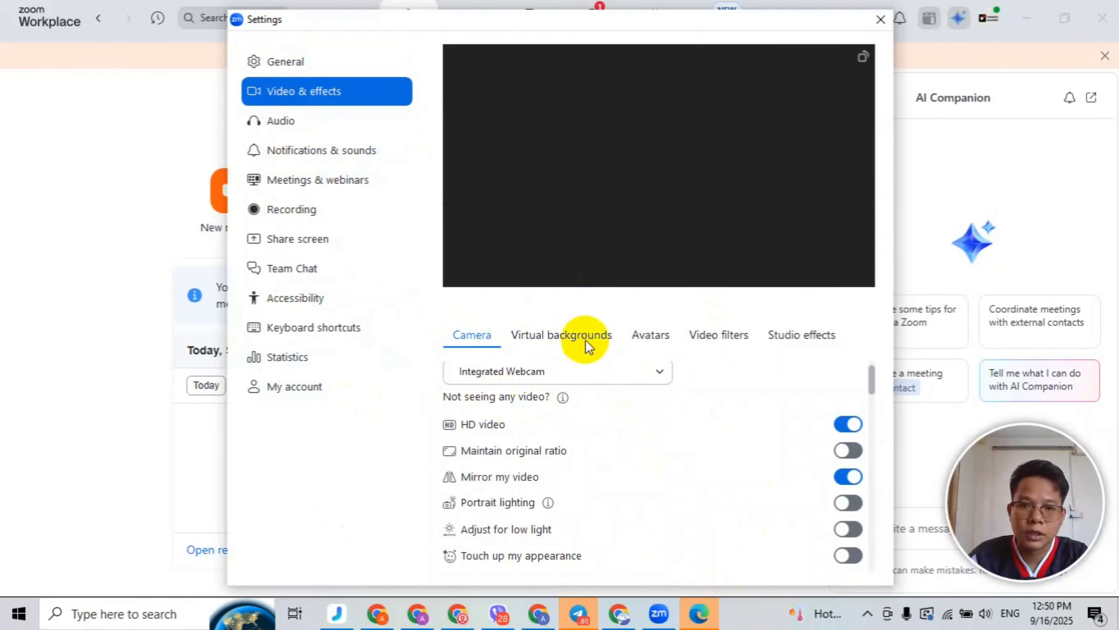
{"action": "left_click", "coordinate": [545, 333]}
{"action": "scroll", "coordinate": [741, 393], "scroll_direction": "up", "scroll_amount": 1}
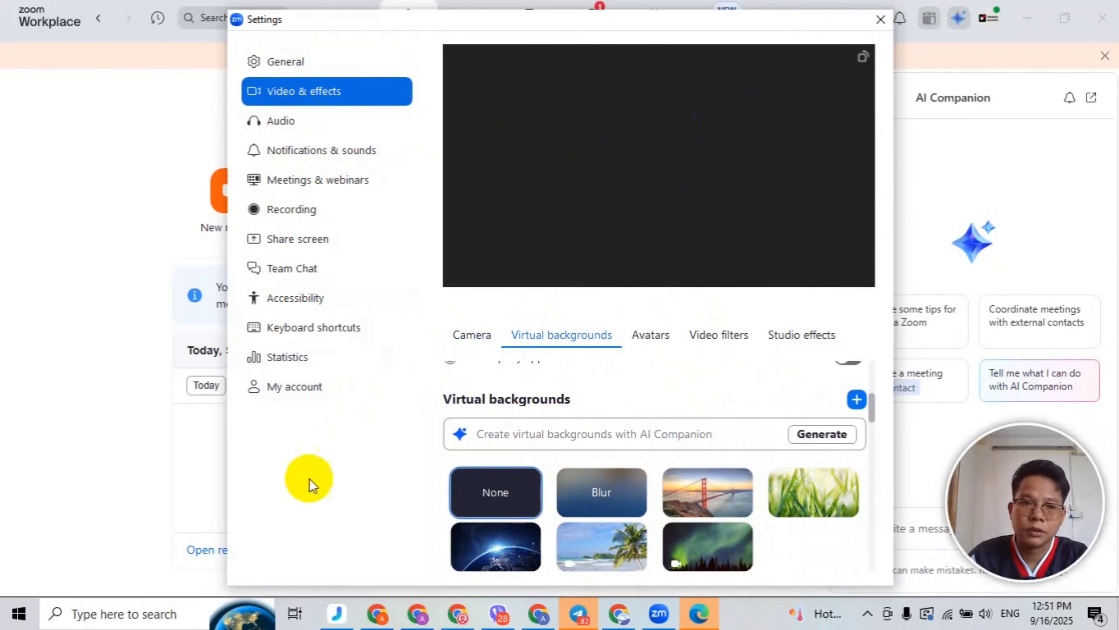
{"action": "scroll", "coordinate": [549, 471], "scroll_direction": "up", "scroll_amount": 1}
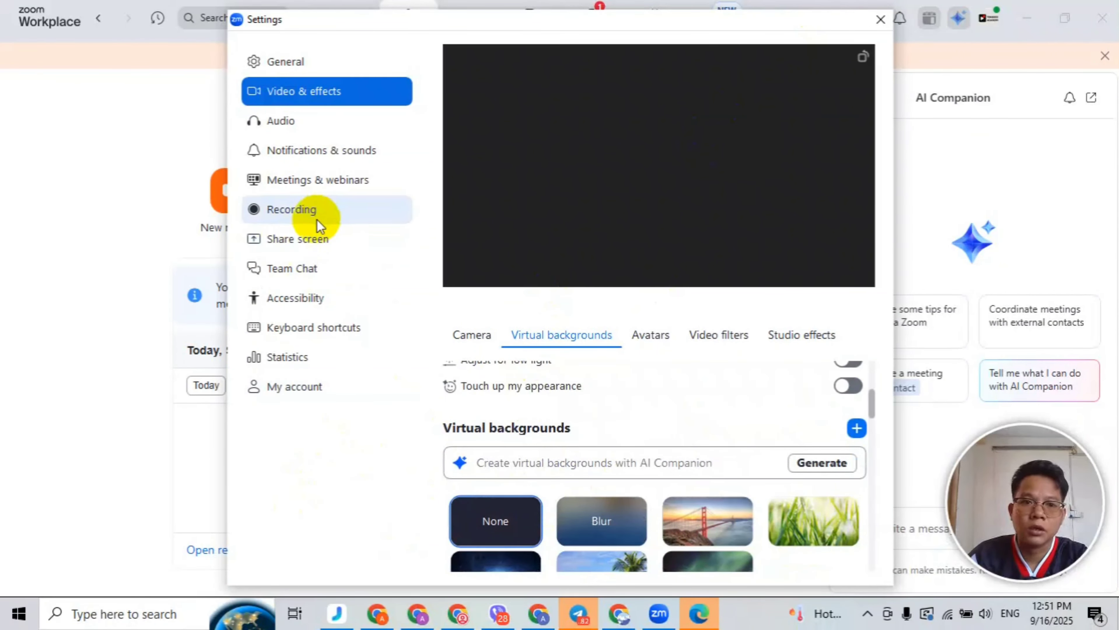
Browse Audio, Notifications & sounds and Meetings & webinars settings, ending on Recording
{"action": "left_click", "coordinate": [267, 119]}
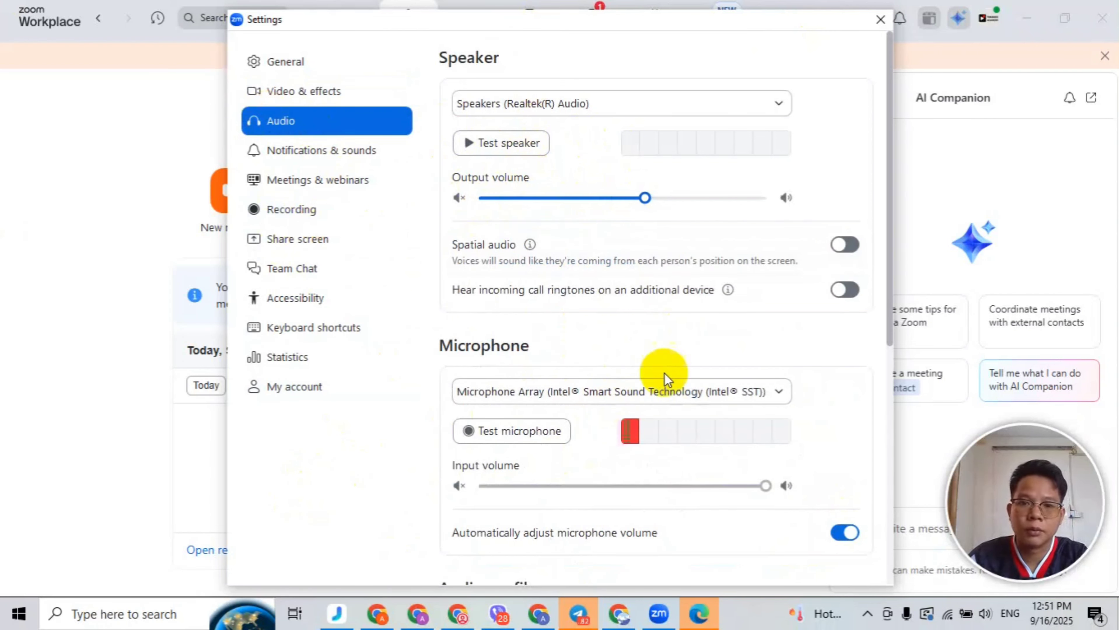
{"action": "scroll", "coordinate": [862, 419], "scroll_direction": "down", "scroll_amount": 1}
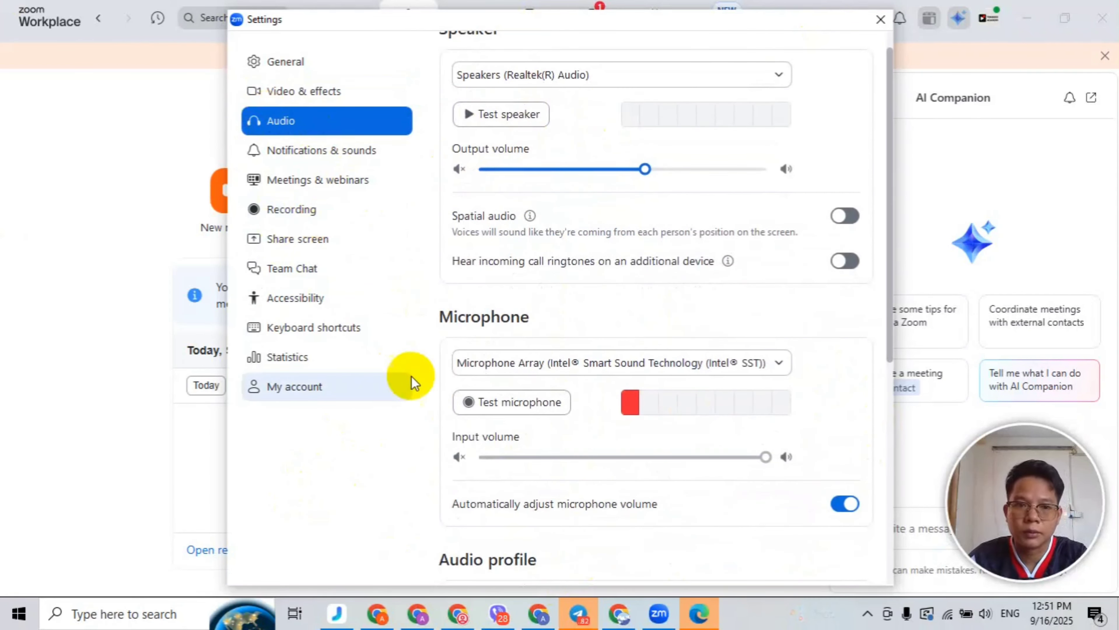
{"action": "left_click", "coordinate": [307, 150]}
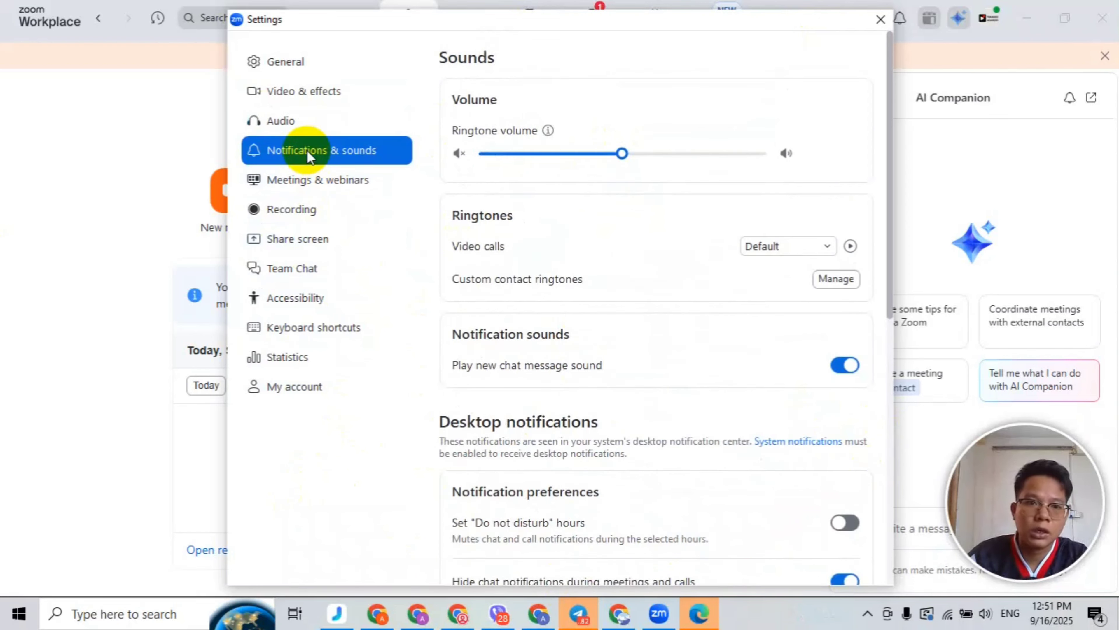
{"action": "left_click", "coordinate": [301, 186]}
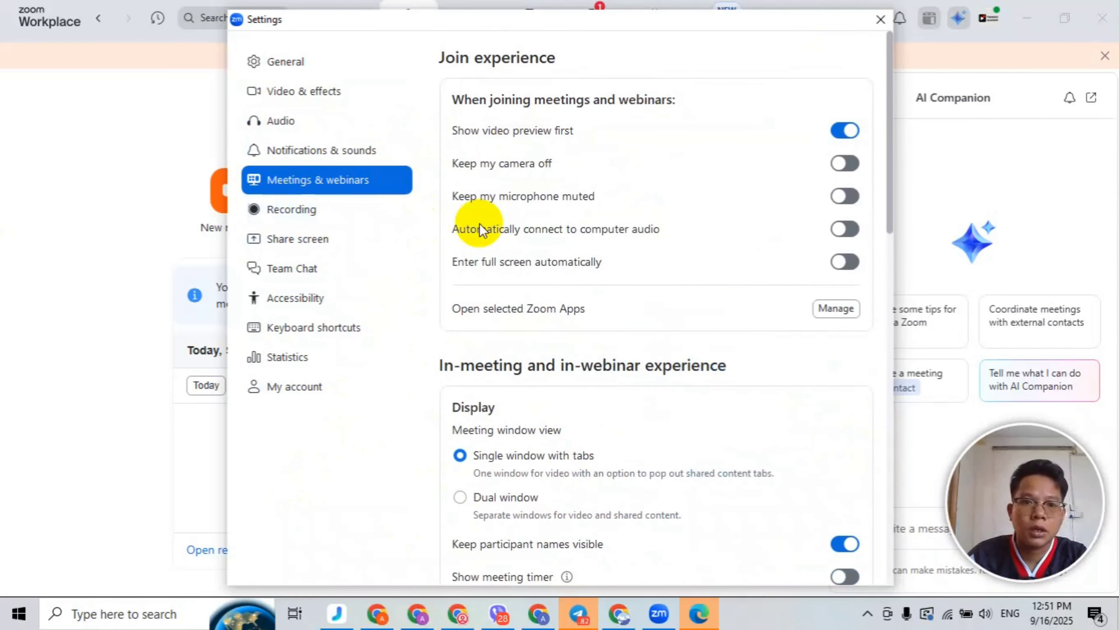
{"action": "scroll", "coordinate": [607, 457], "scroll_direction": "down", "scroll_amount": 2}
{"action": "scroll", "coordinate": [554, 280], "scroll_direction": "up", "scroll_amount": 2}
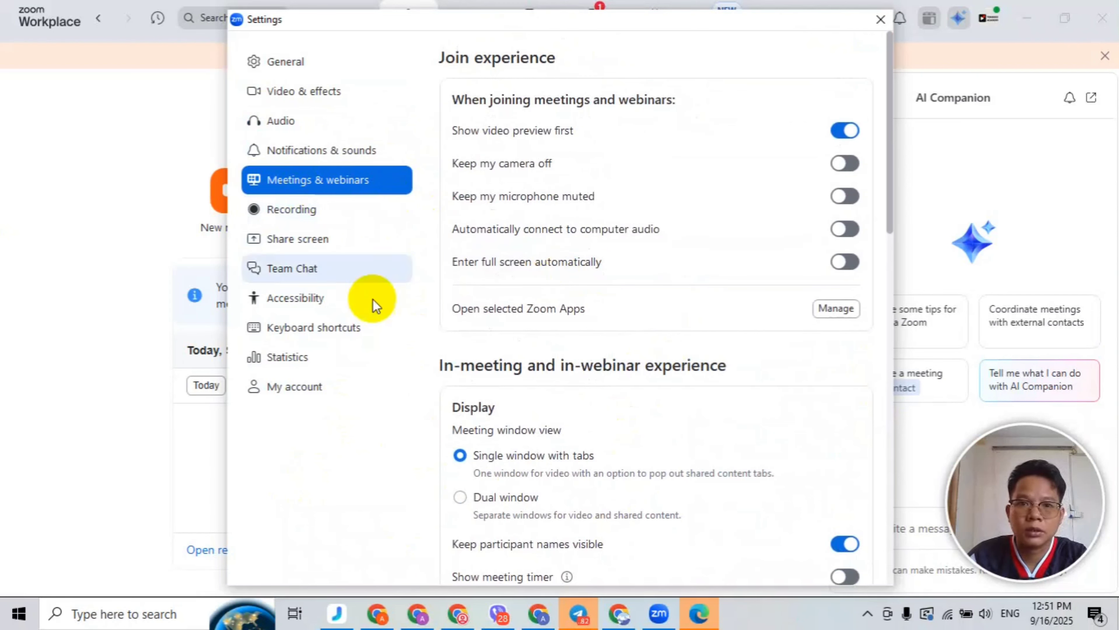
{"action": "scroll", "coordinate": [799, 345], "scroll_direction": "down", "scroll_amount": 1}
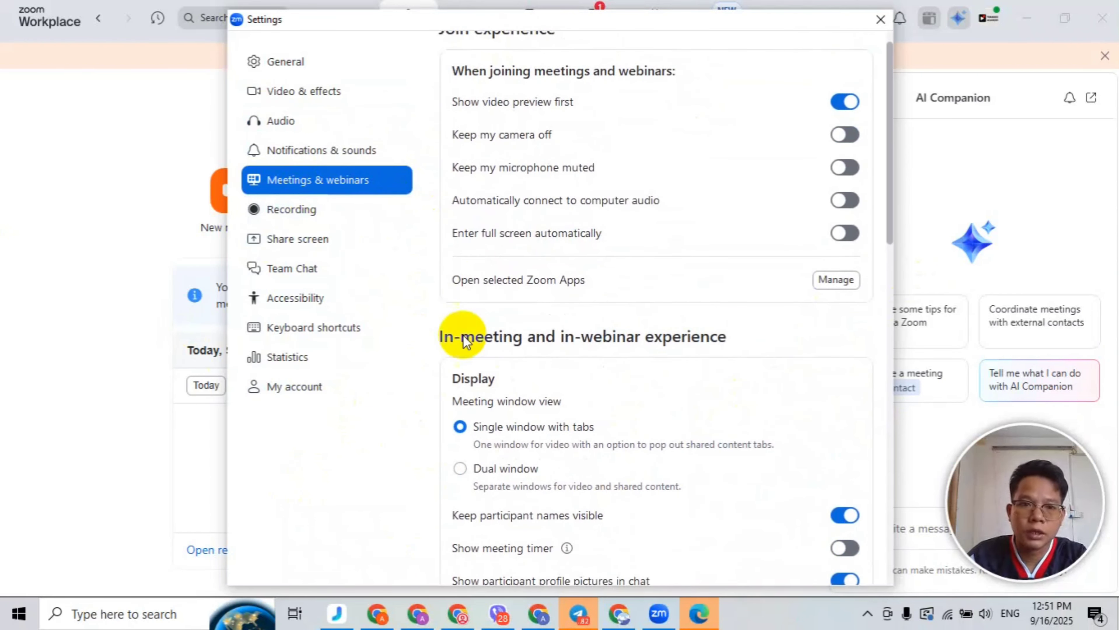
{"action": "left_click", "coordinate": [291, 209]}
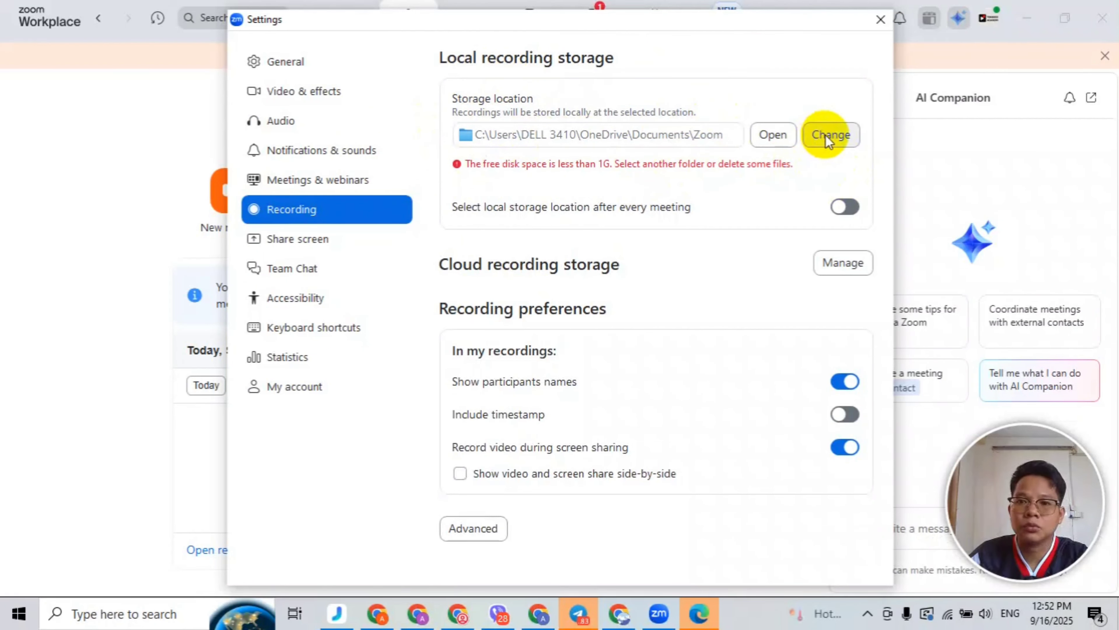
Choose a new recording location, browsing the D: drive down to the Data folder
{"action": "left_click", "coordinate": [836, 139]}
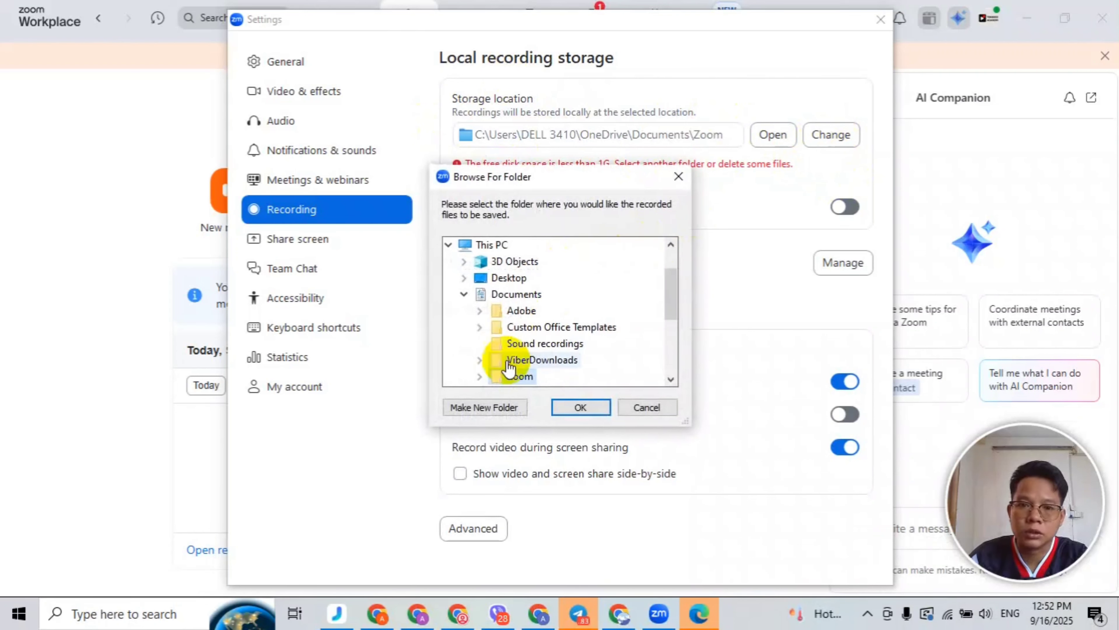
{"action": "scroll", "coordinate": [555, 336], "scroll_direction": "down", "scroll_amount": 2}
{"action": "scroll", "coordinate": [529, 344], "scroll_direction": "down", "scroll_amount": 1}
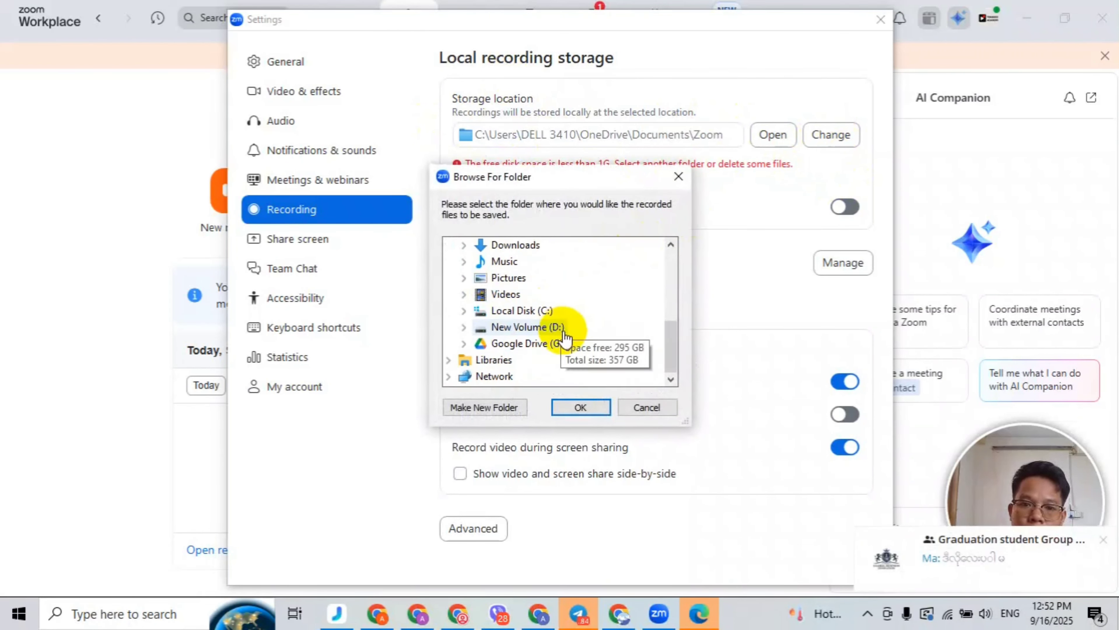
{"action": "left_click", "coordinate": [518, 328]}
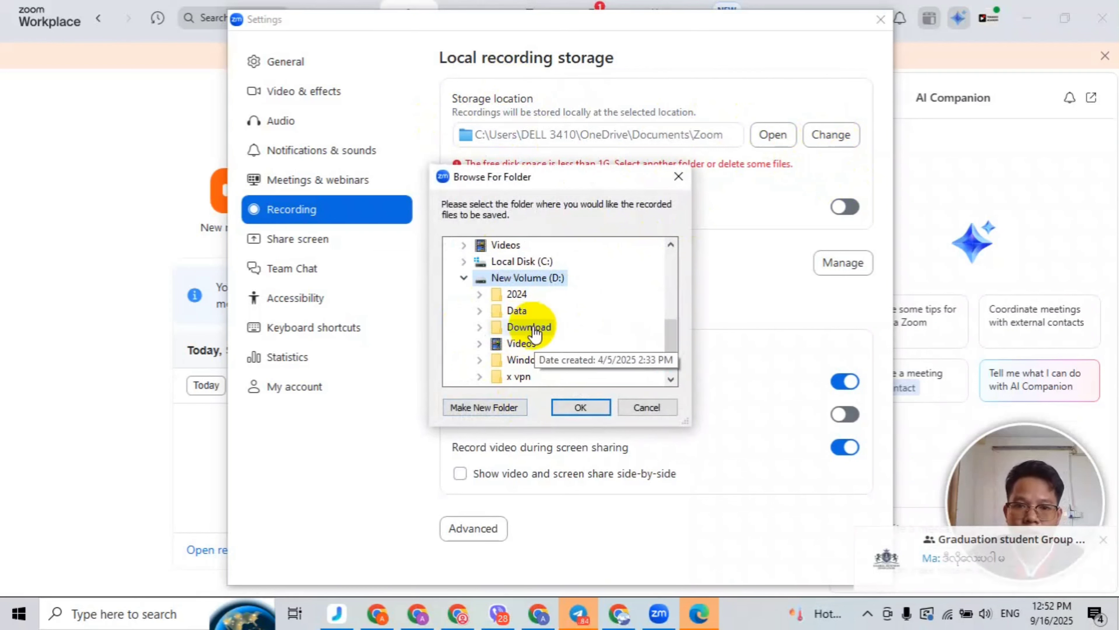
{"action": "scroll", "coordinate": [590, 342], "scroll_direction": "down", "scroll_amount": 1}
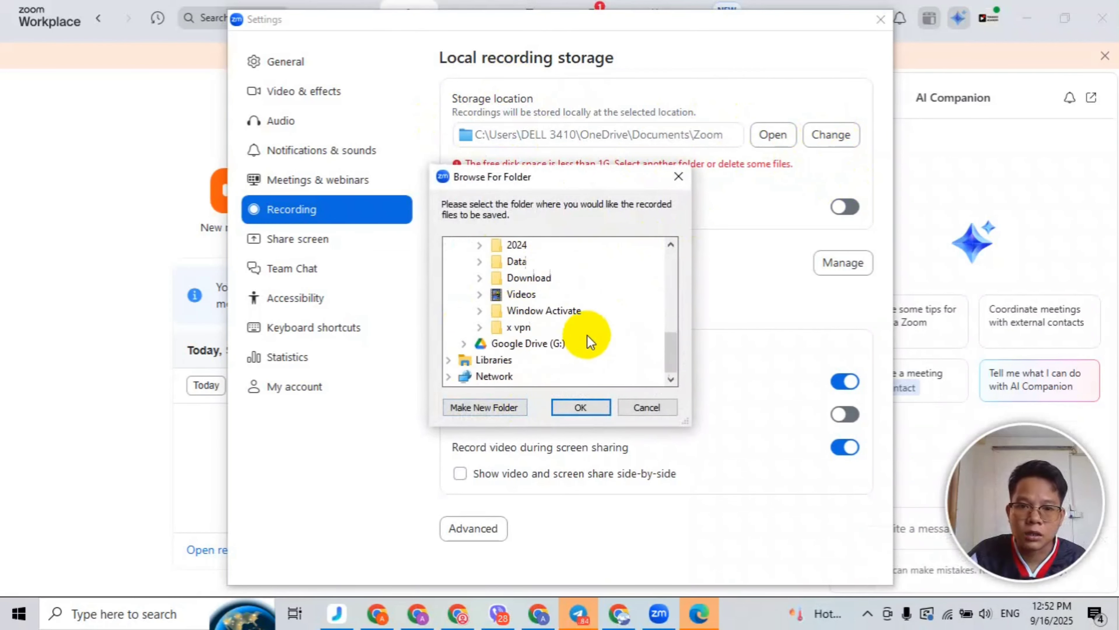
{"action": "scroll", "coordinate": [591, 341], "scroll_direction": "up", "scroll_amount": 1}
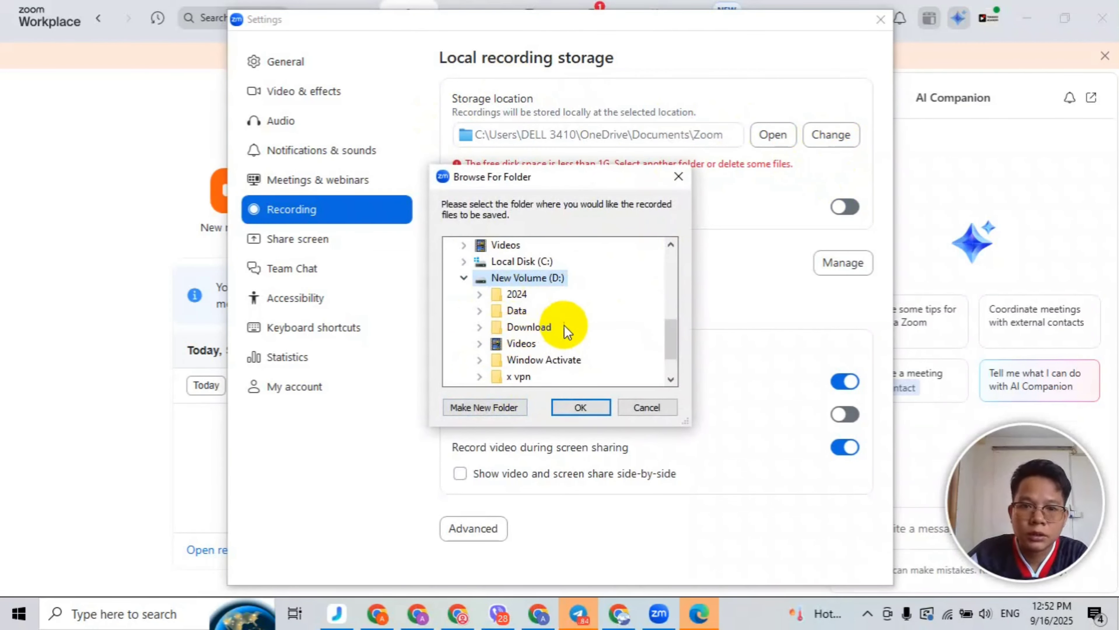
{"action": "scroll", "coordinate": [561, 331], "scroll_direction": "down", "scroll_amount": 1}
{"action": "scroll", "coordinate": [575, 309], "scroll_direction": "up", "scroll_amount": 2}
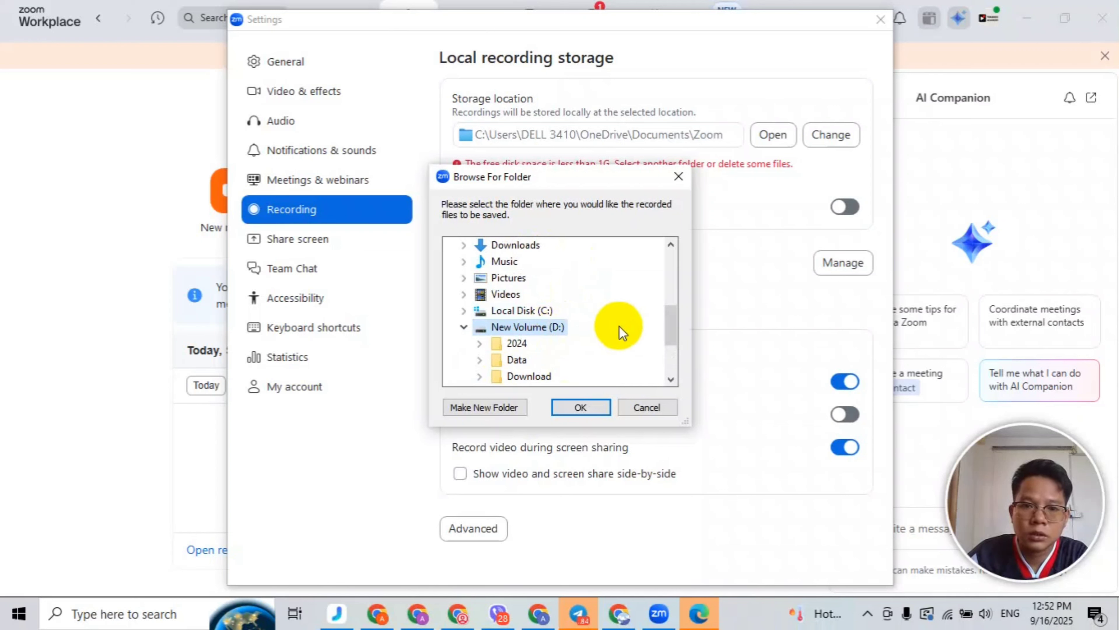
{"action": "left_click", "coordinate": [670, 379]}
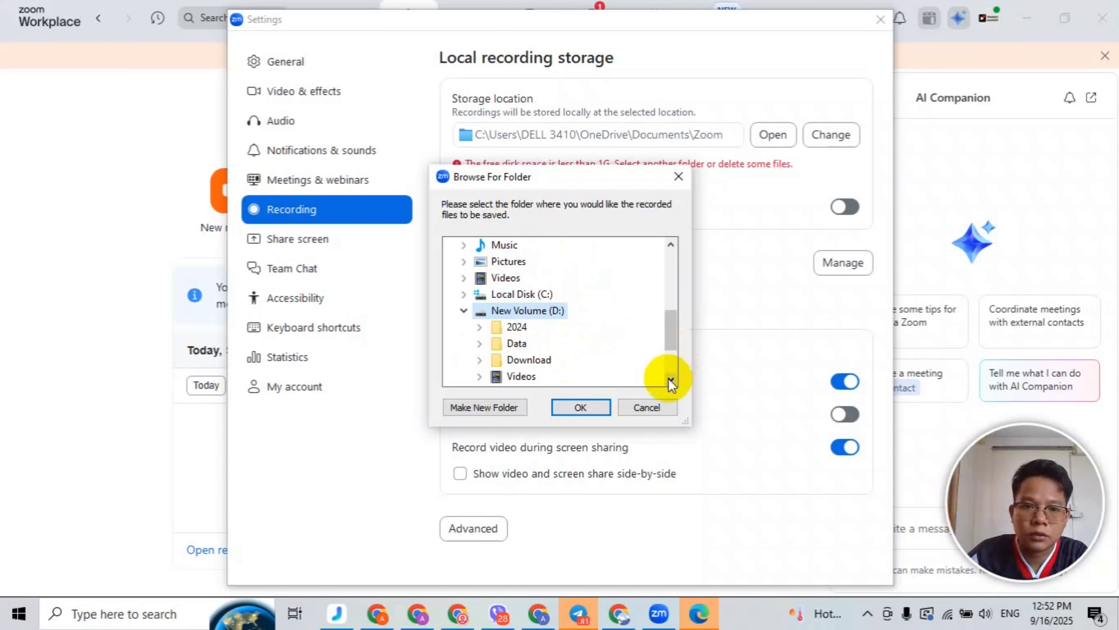
{"action": "double_click", "coordinate": [520, 345]}
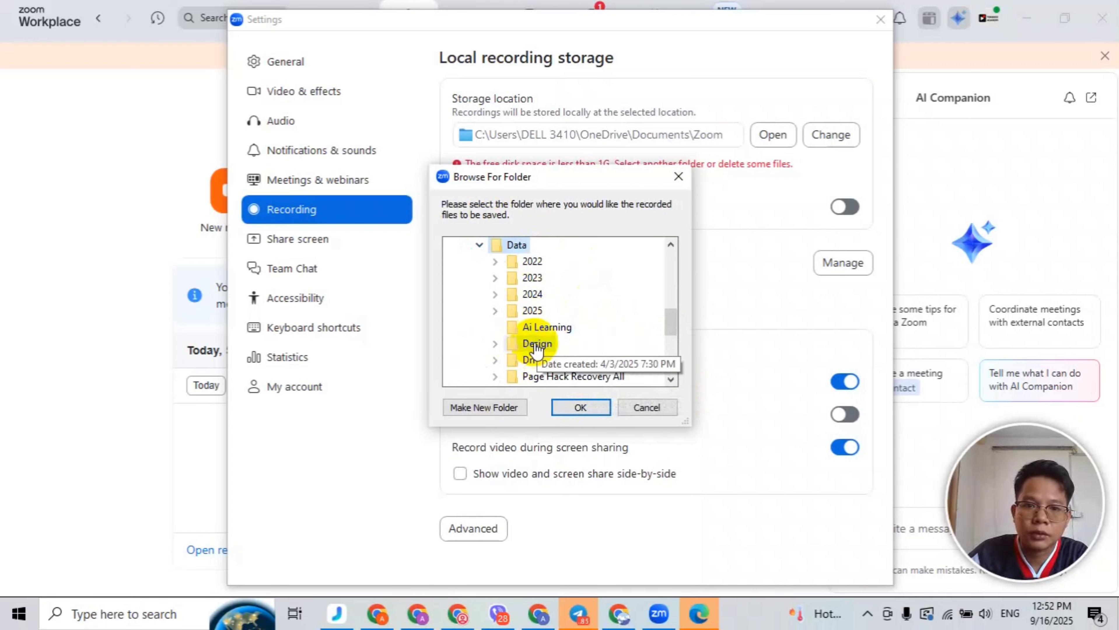
{"action": "scroll", "coordinate": [603, 341], "scroll_direction": "down", "scroll_amount": 3}
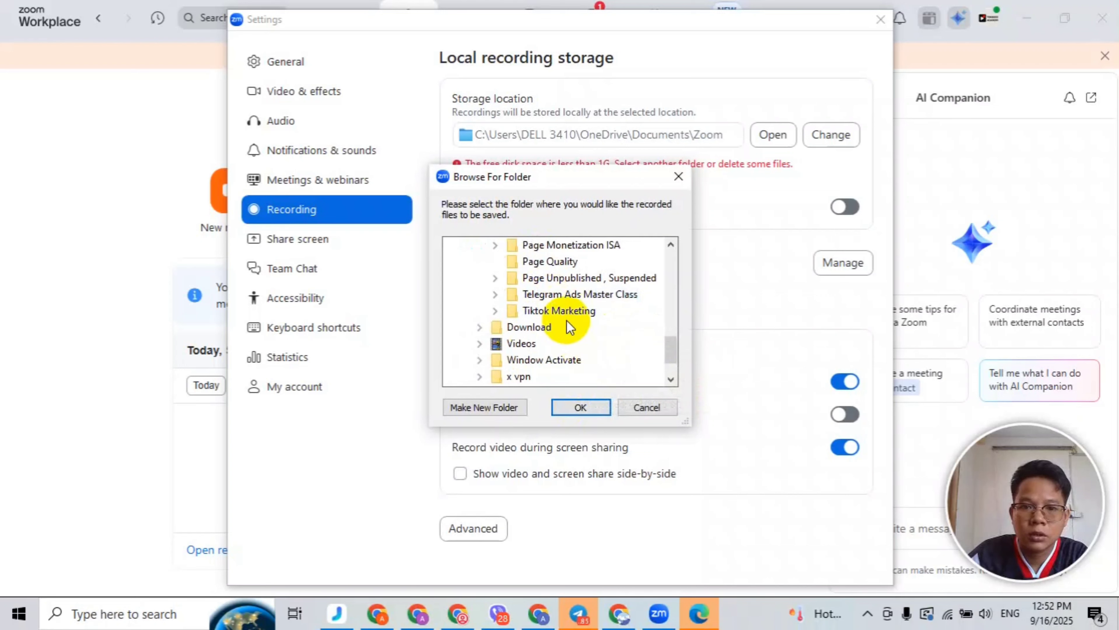
{"action": "scroll", "coordinate": [569, 327], "scroll_direction": "up", "scroll_amount": 1}
{"action": "scroll", "coordinate": [532, 291], "scroll_direction": "down", "scroll_amount": 1}
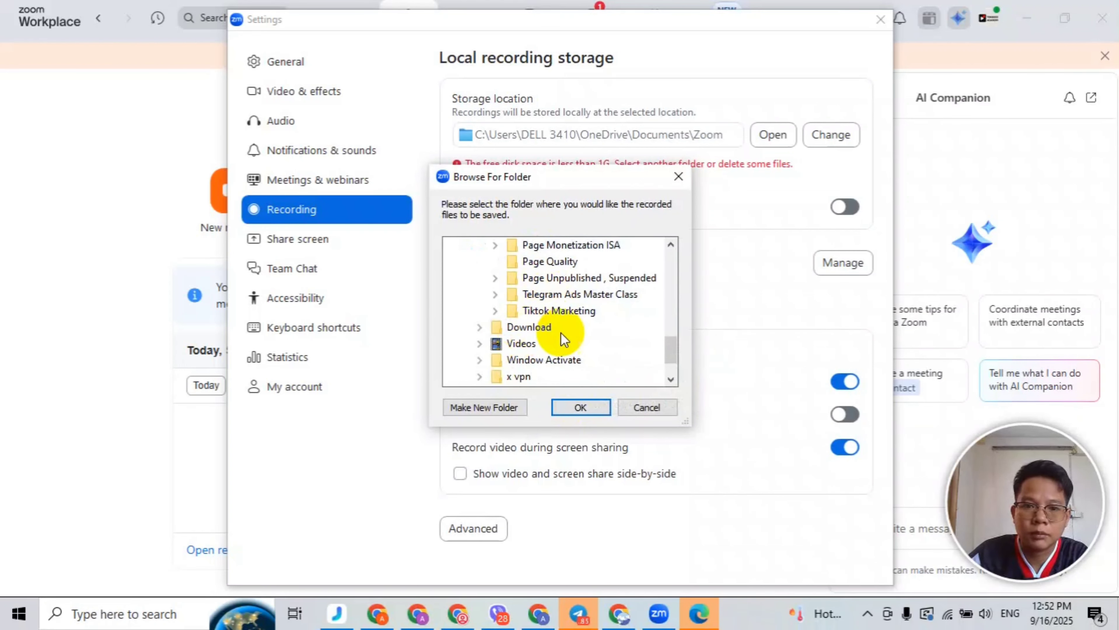
{"action": "scroll", "coordinate": [565, 335], "scroll_direction": "up", "scroll_amount": 3}
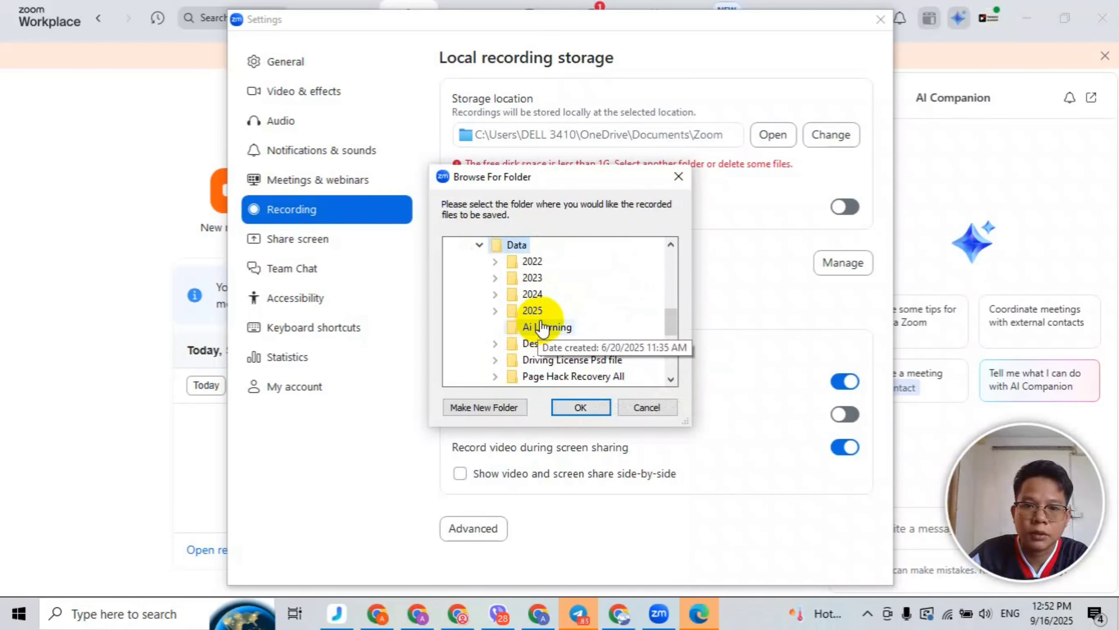
In 2025\9 Month, create a 'Zoom recoding' folder and set it as the recording location
{"action": "double_click", "coordinate": [532, 310]}
{"action": "scroll", "coordinate": [587, 336], "scroll_direction": "down", "scroll_amount": 2}
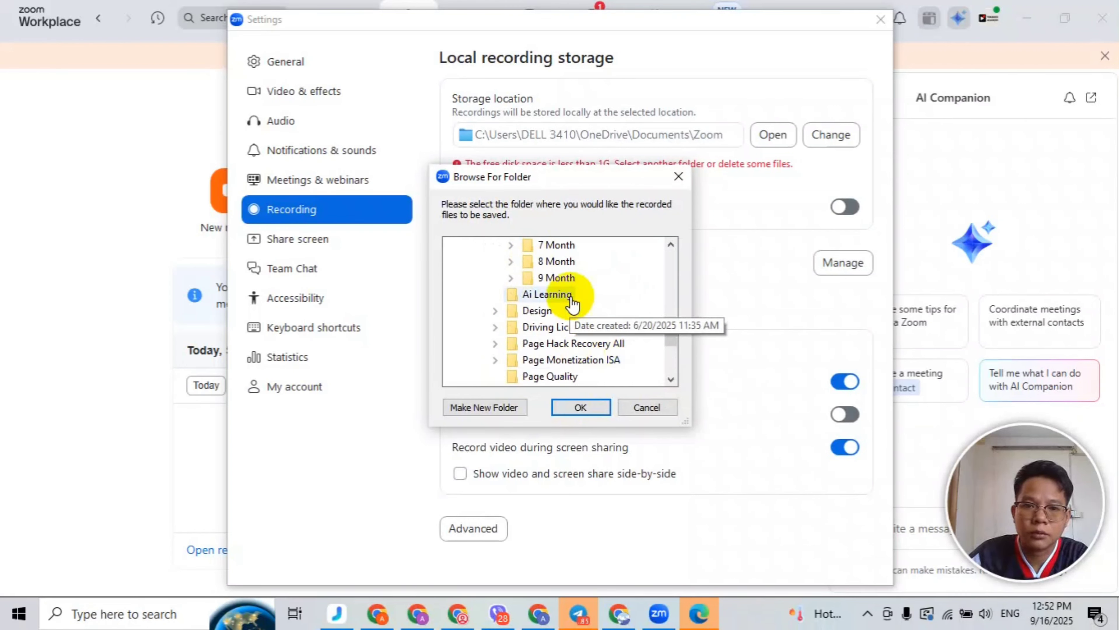
{"action": "double_click", "coordinate": [557, 277]}
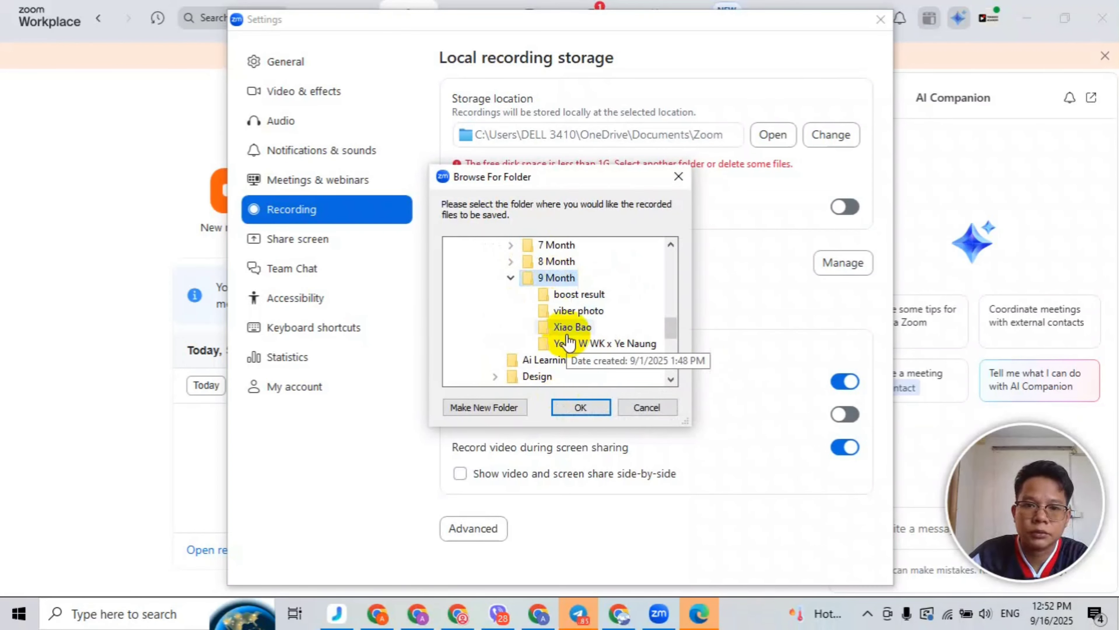
{"action": "scroll", "coordinate": [631, 329], "scroll_direction": "down", "scroll_amount": 1}
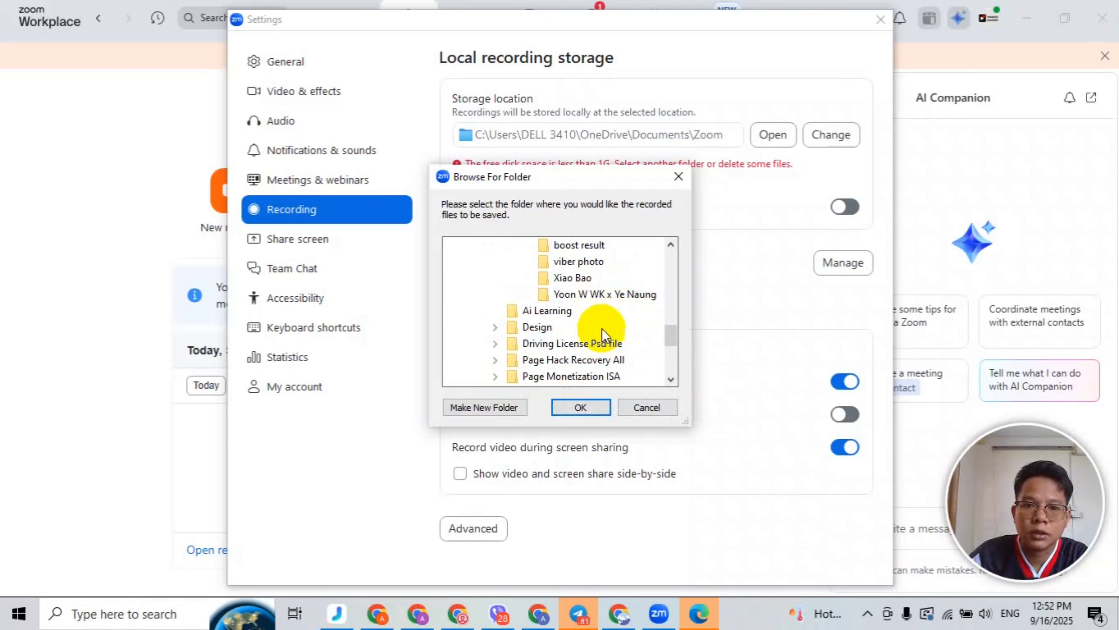
{"action": "scroll", "coordinate": [551, 309], "scroll_direction": "up", "scroll_amount": 1}
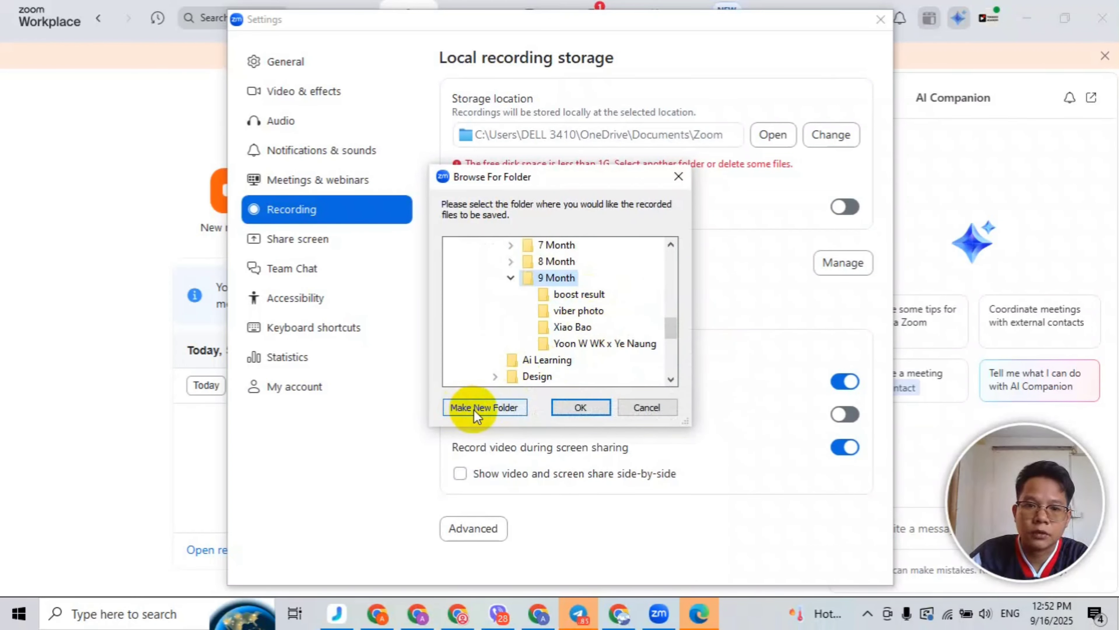
{"action": "left_click", "coordinate": [484, 408]}
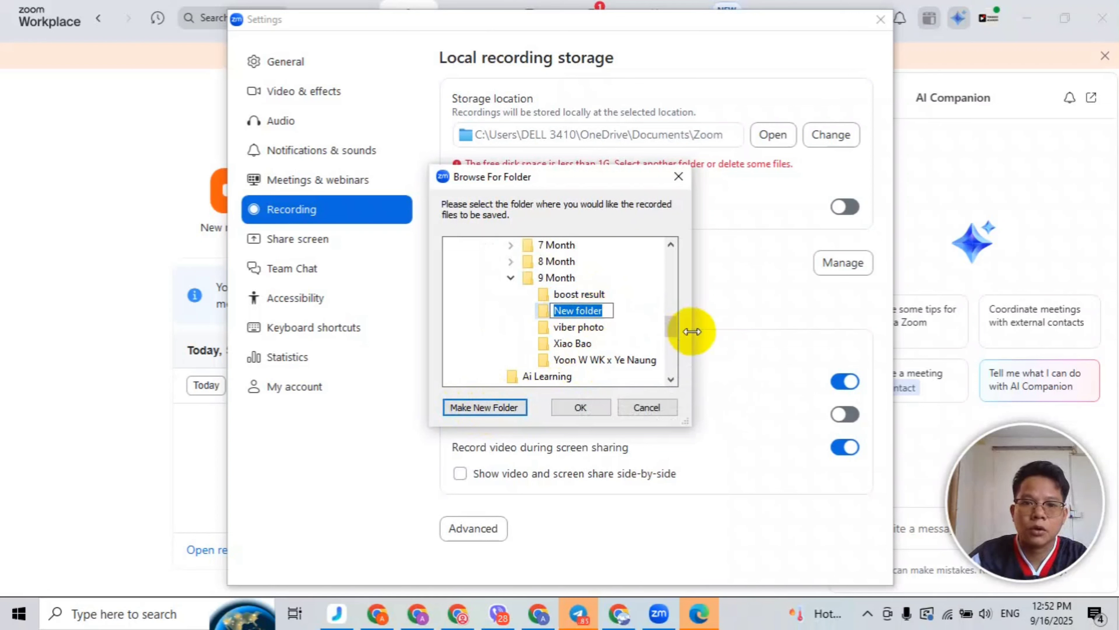
{"action": "type", "text": "Zoon"}
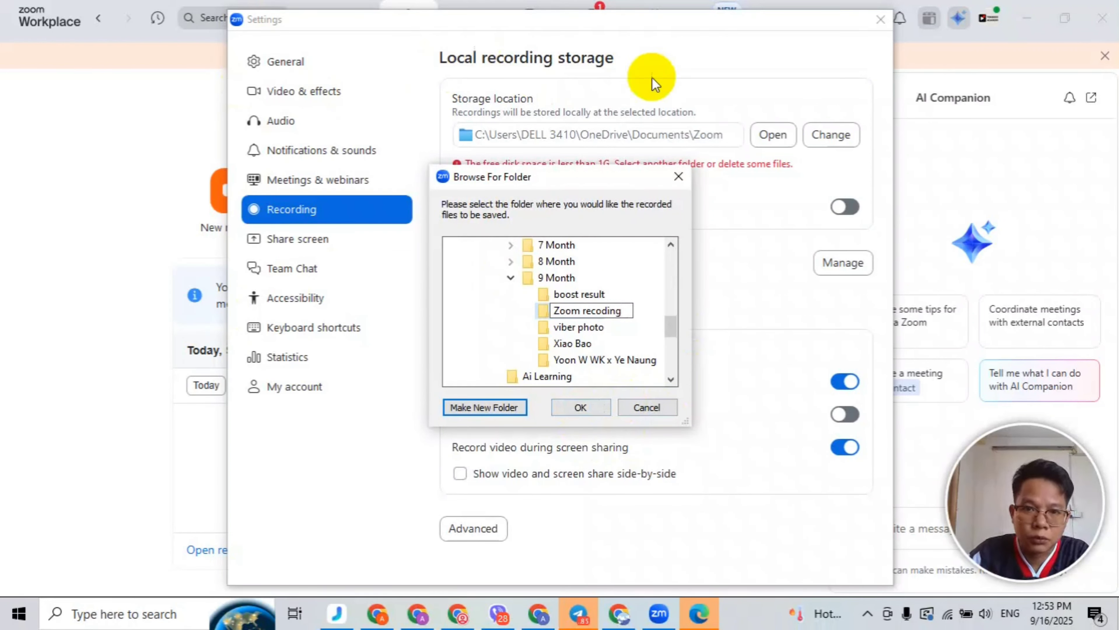
{"action": "left_click", "coordinate": [579, 408]}
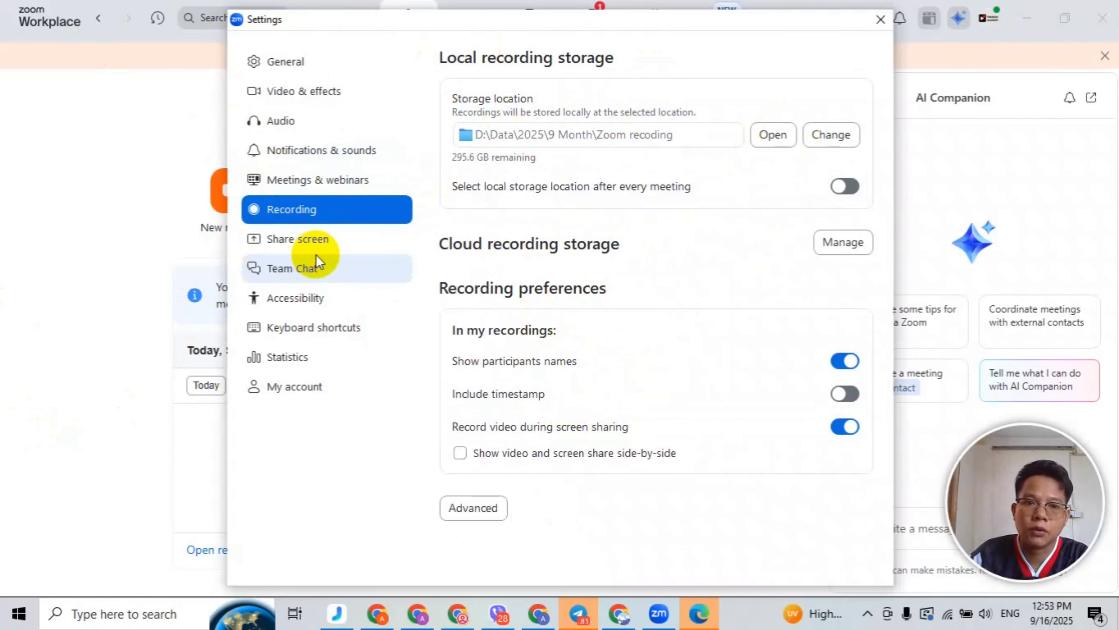
Open and scroll through the screen sharing settings
{"action": "left_click", "coordinate": [314, 238]}
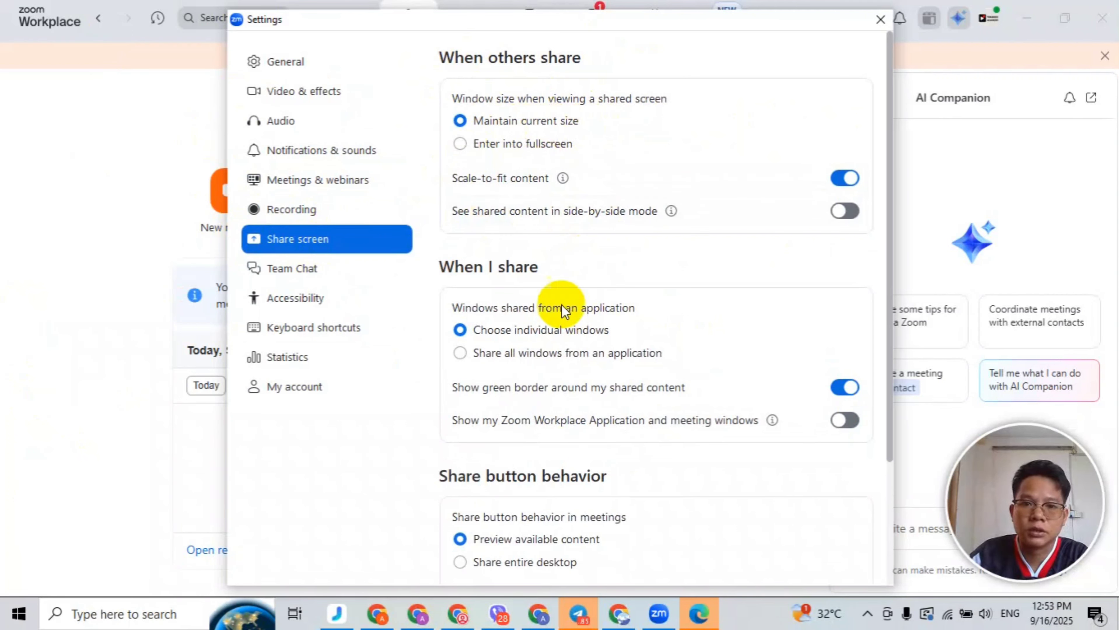
{"action": "scroll", "coordinate": [581, 326], "scroll_direction": "down", "scroll_amount": 1}
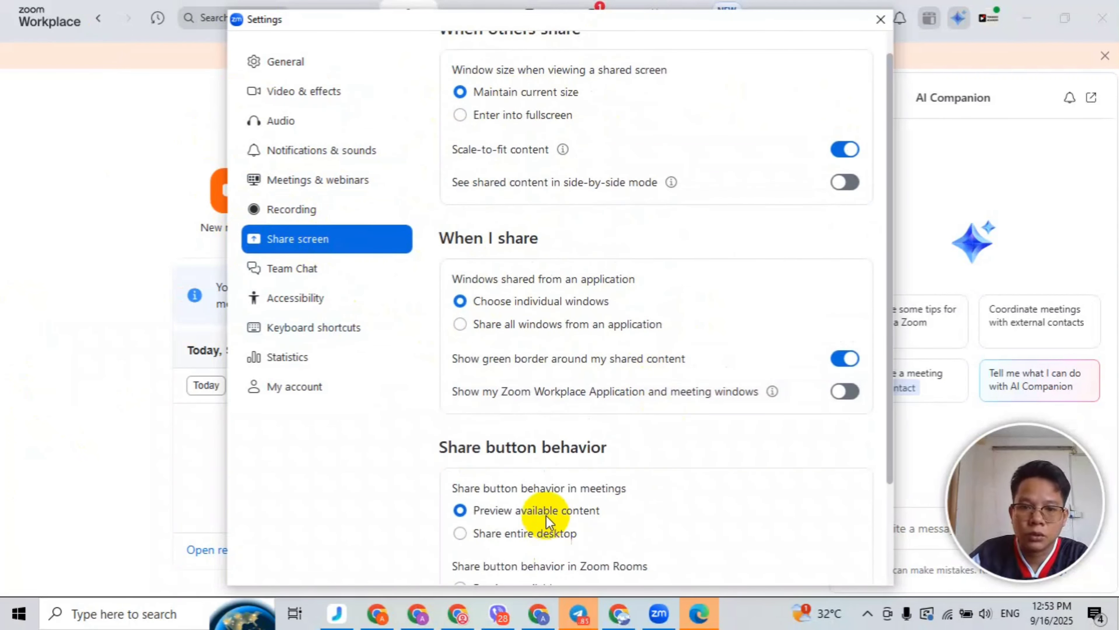
{"action": "scroll", "coordinate": [547, 521], "scroll_direction": "down", "scroll_amount": 4}
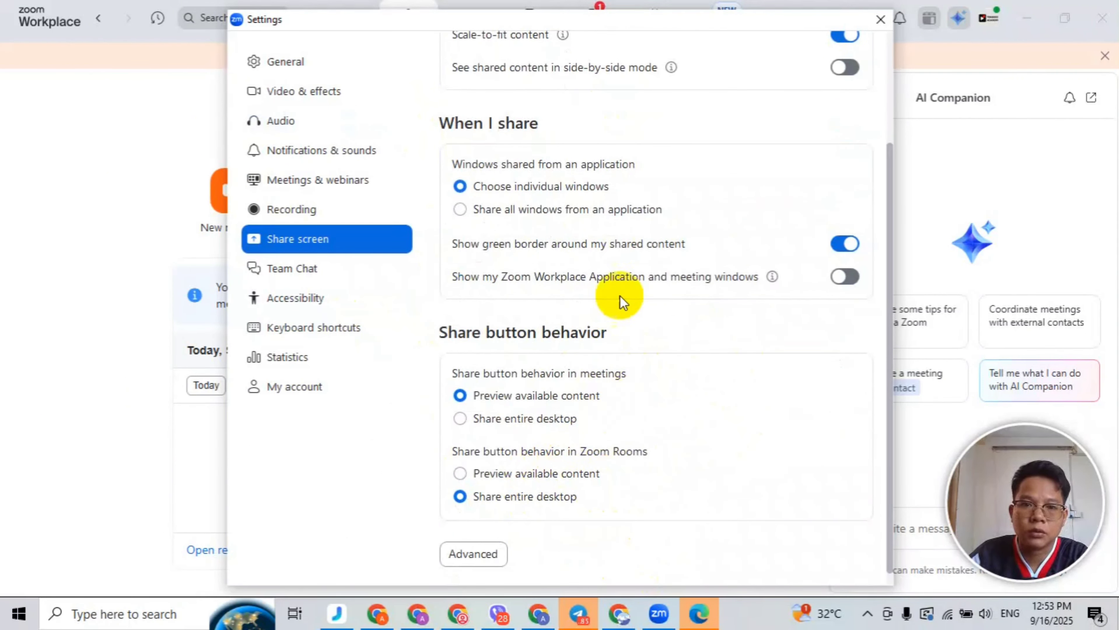
Browse Team Chat and Accessibility settings, then open the Keyboard shortcuts page
{"action": "left_click", "coordinate": [289, 274]}
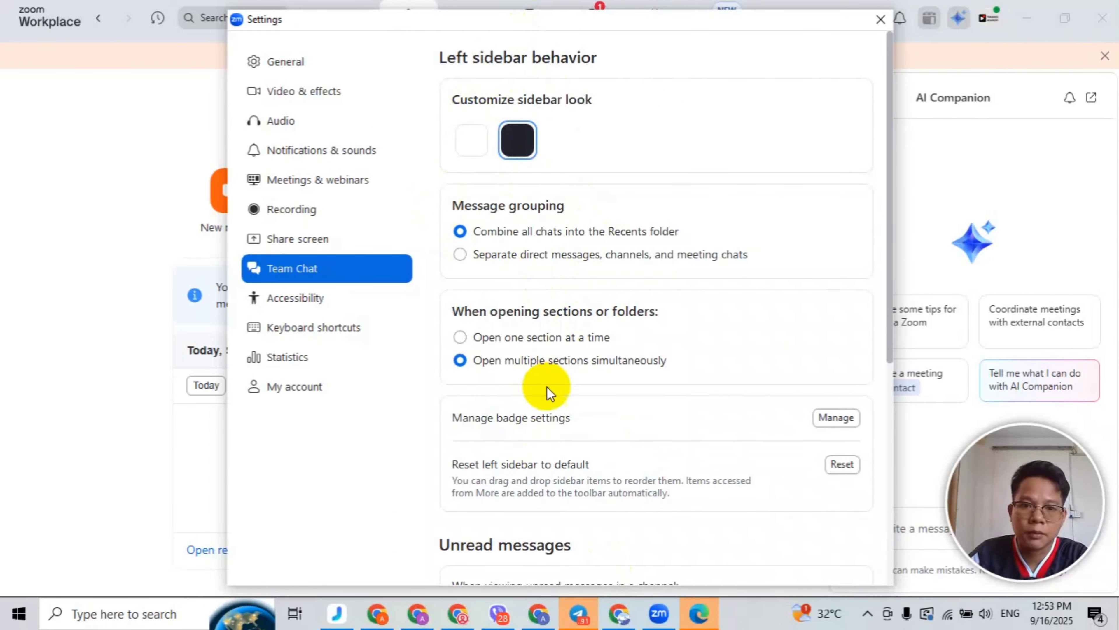
{"action": "left_click", "coordinate": [283, 299]}
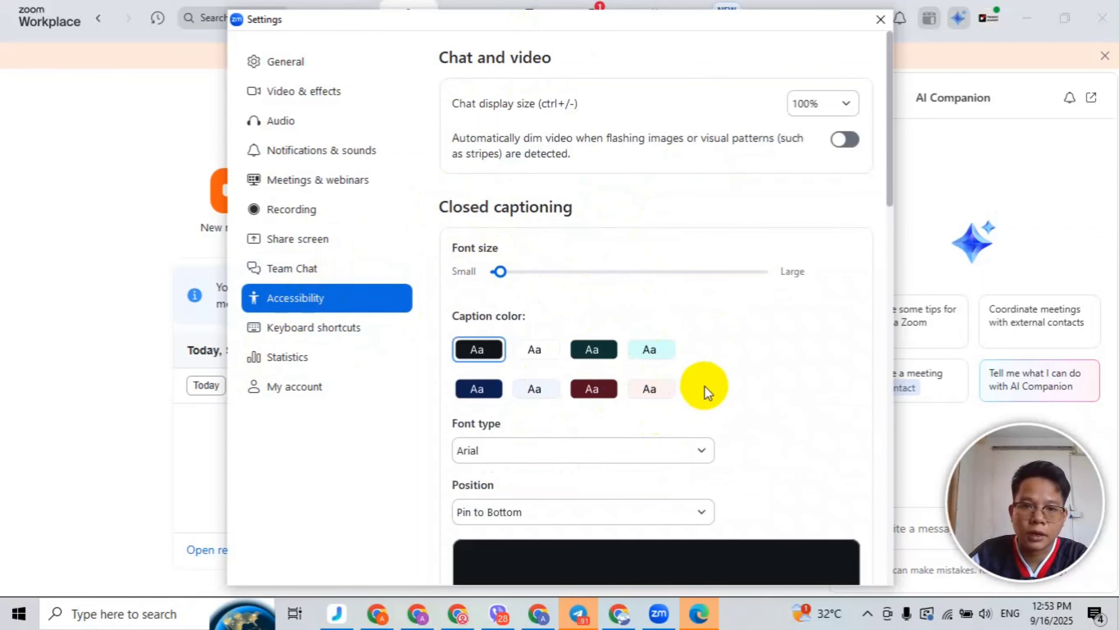
{"action": "scroll", "coordinate": [706, 390], "scroll_direction": "down", "scroll_amount": 1}
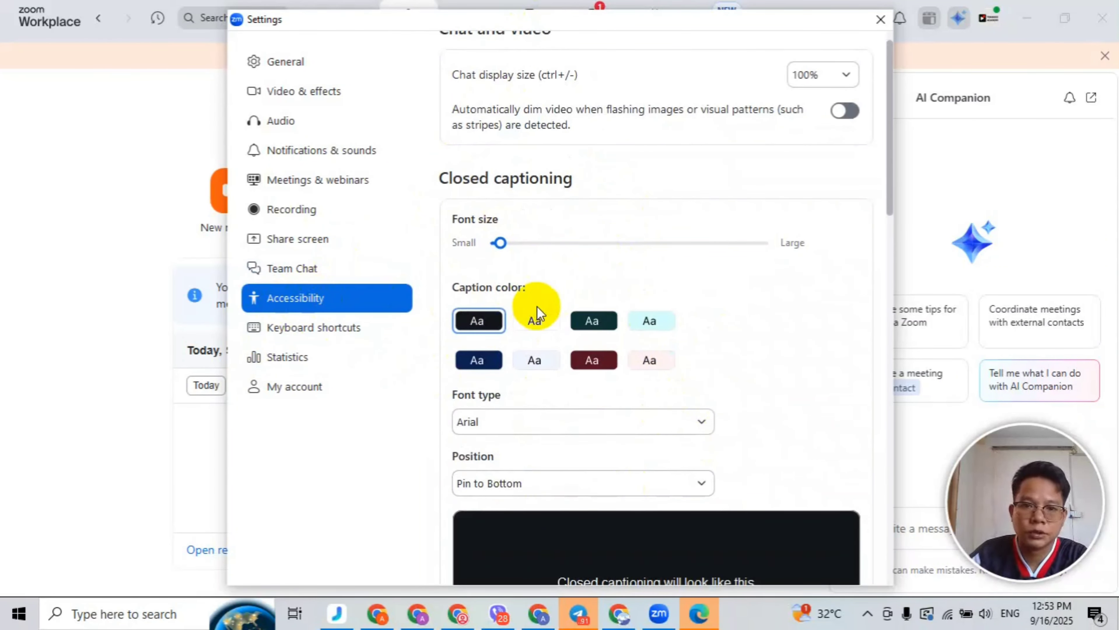
{"action": "scroll", "coordinate": [723, 481], "scroll_direction": "down", "scroll_amount": 3}
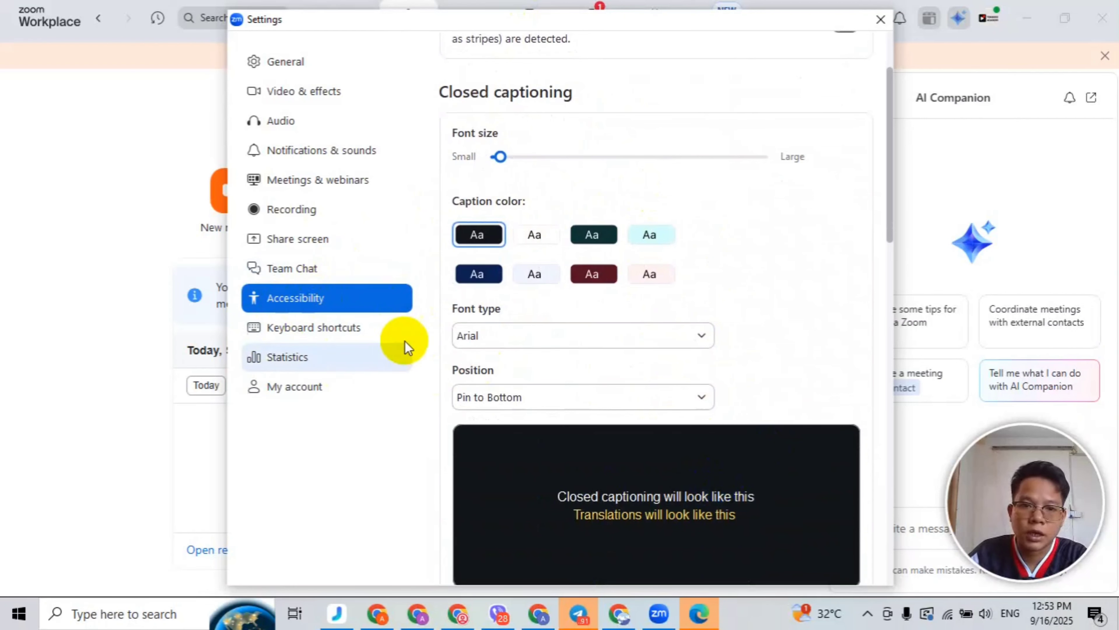
{"action": "left_click", "coordinate": [297, 337]}
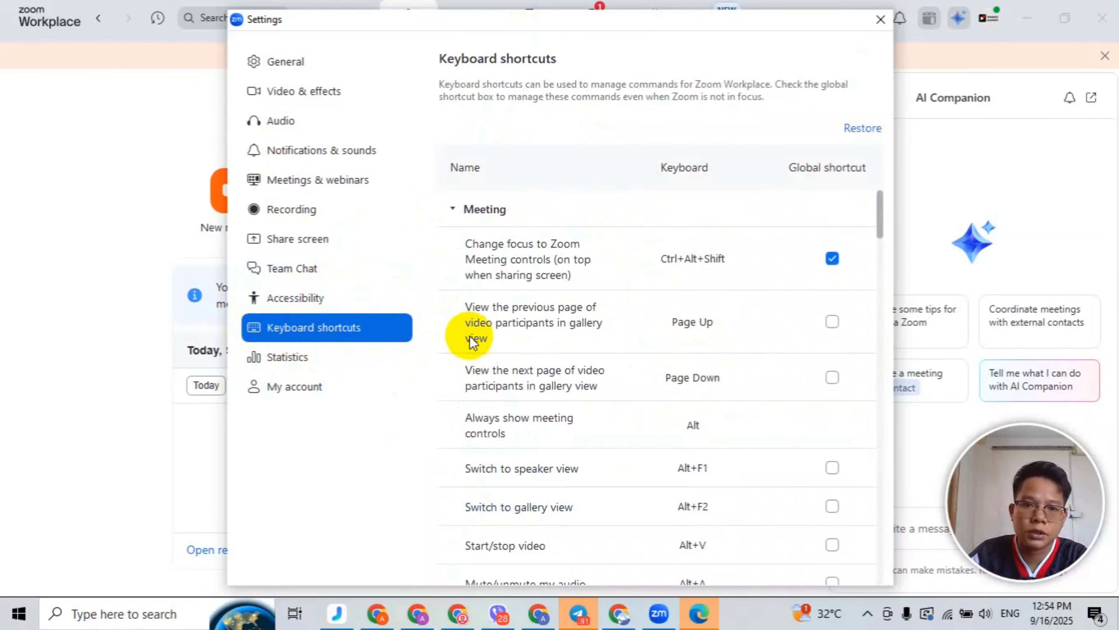
Review the Statistics and My account pages in Settings, then close the Settings window
{"action": "scroll", "coordinate": [726, 322], "scroll_direction": "down", "scroll_amount": 1}
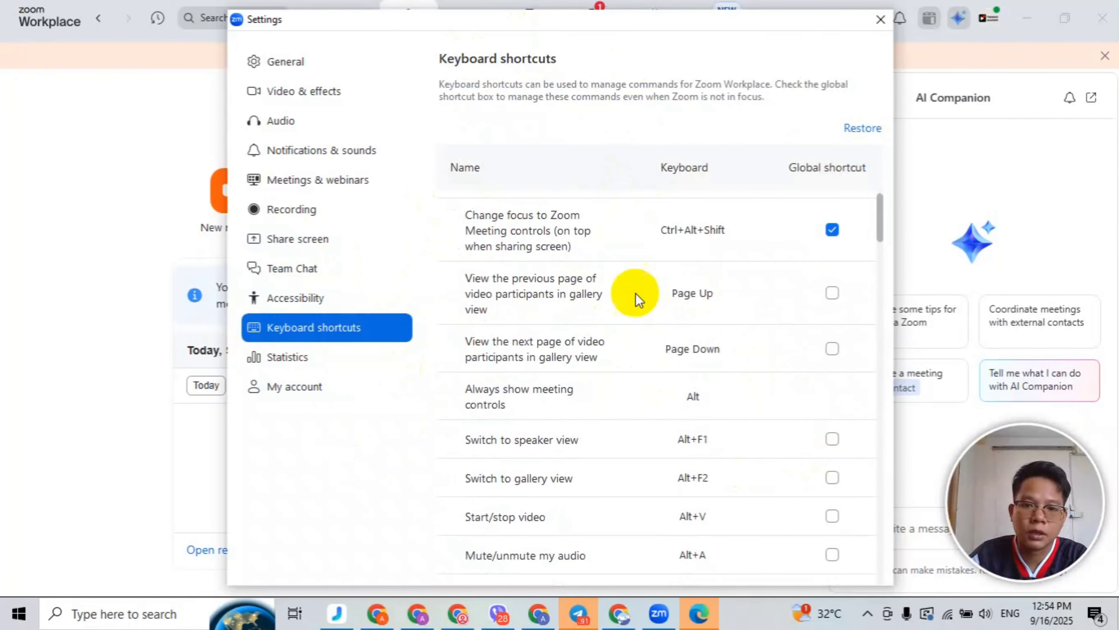
{"action": "scroll", "coordinate": [739, 417], "scroll_direction": "up", "scroll_amount": 1}
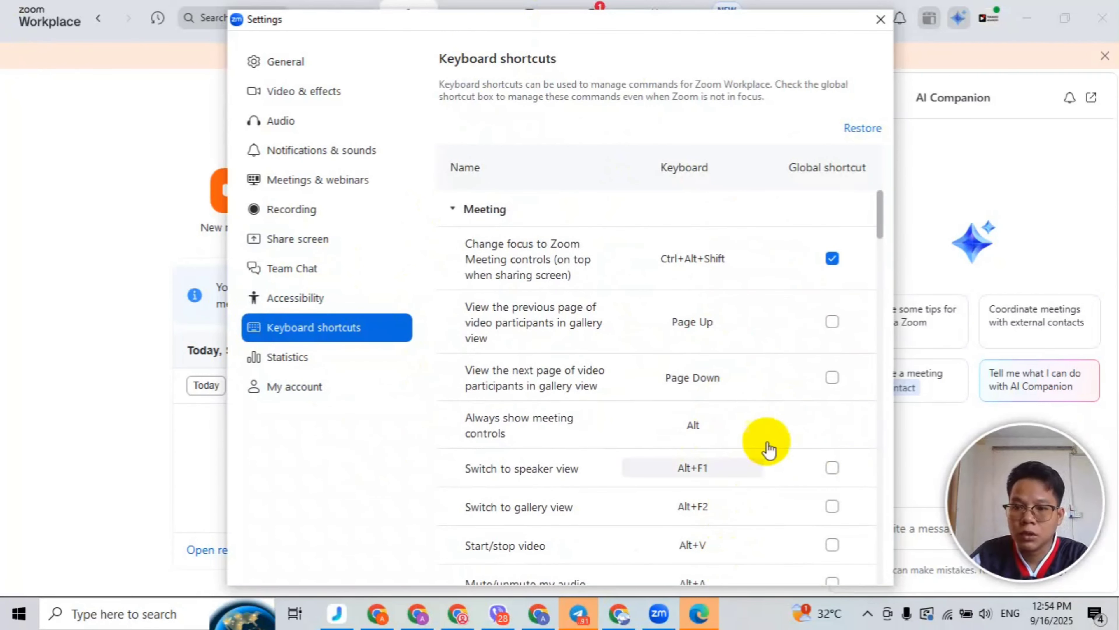
{"action": "left_click", "coordinate": [287, 358]}
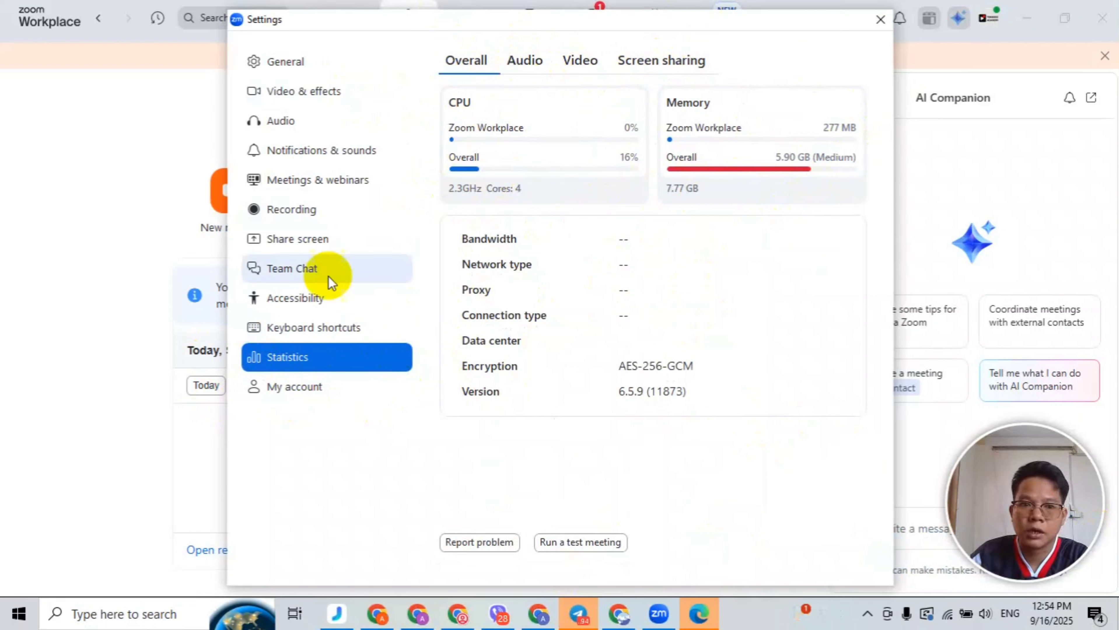
{"action": "left_click", "coordinate": [292, 398]}
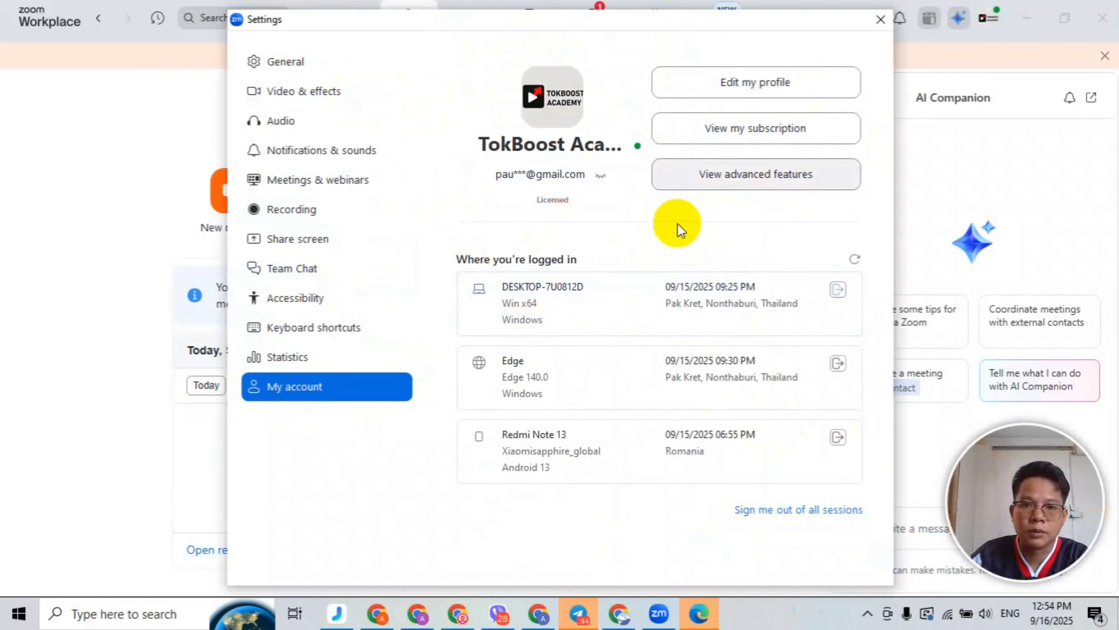
{"action": "left_click", "coordinate": [888, 27]}
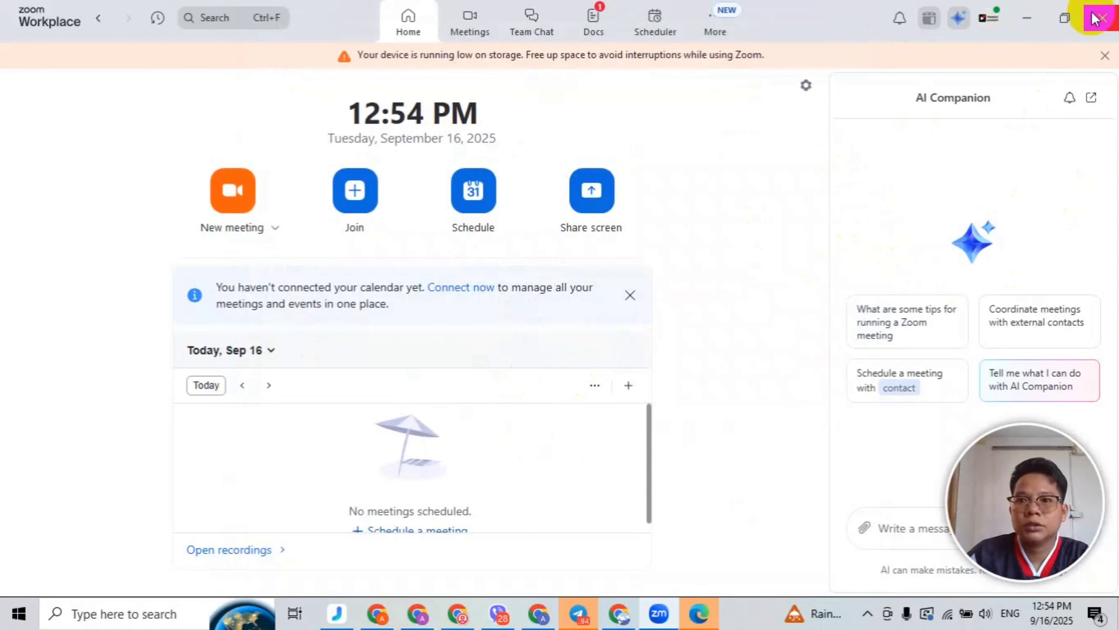
{"action": "left_click", "coordinate": [989, 18]}
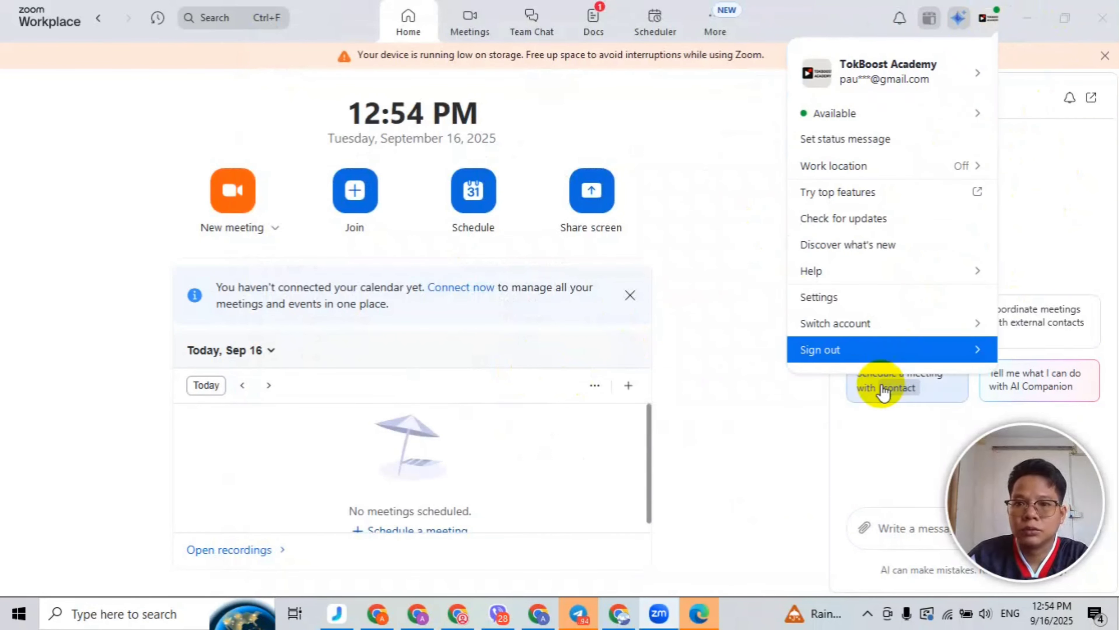
{"action": "mouse_move", "coordinate": [832, 338]}
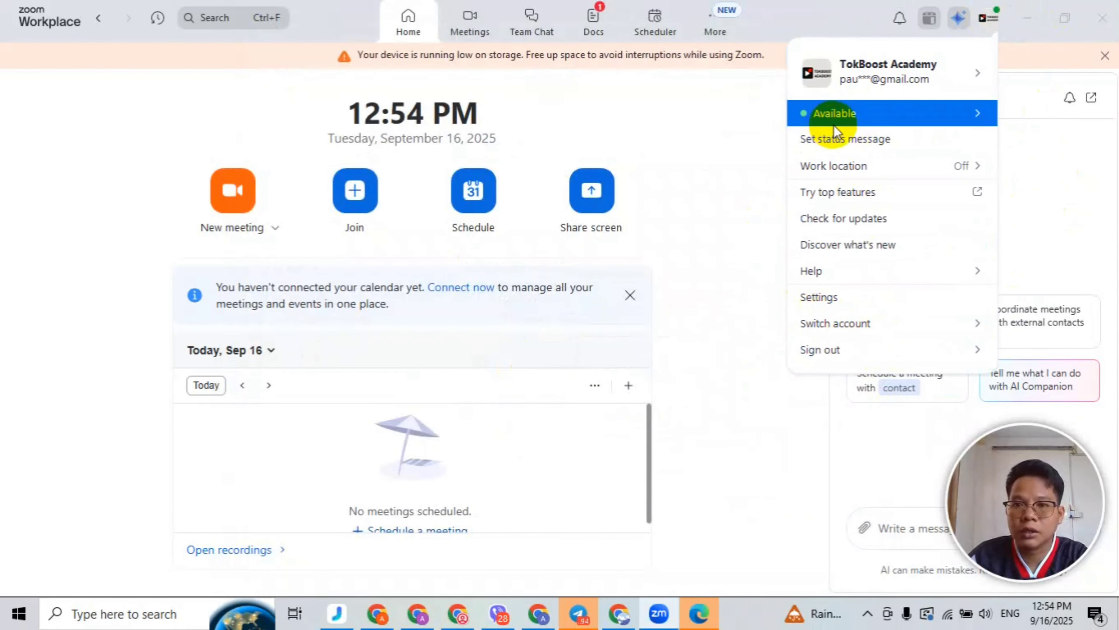
{"action": "left_click", "coordinate": [313, 455]}
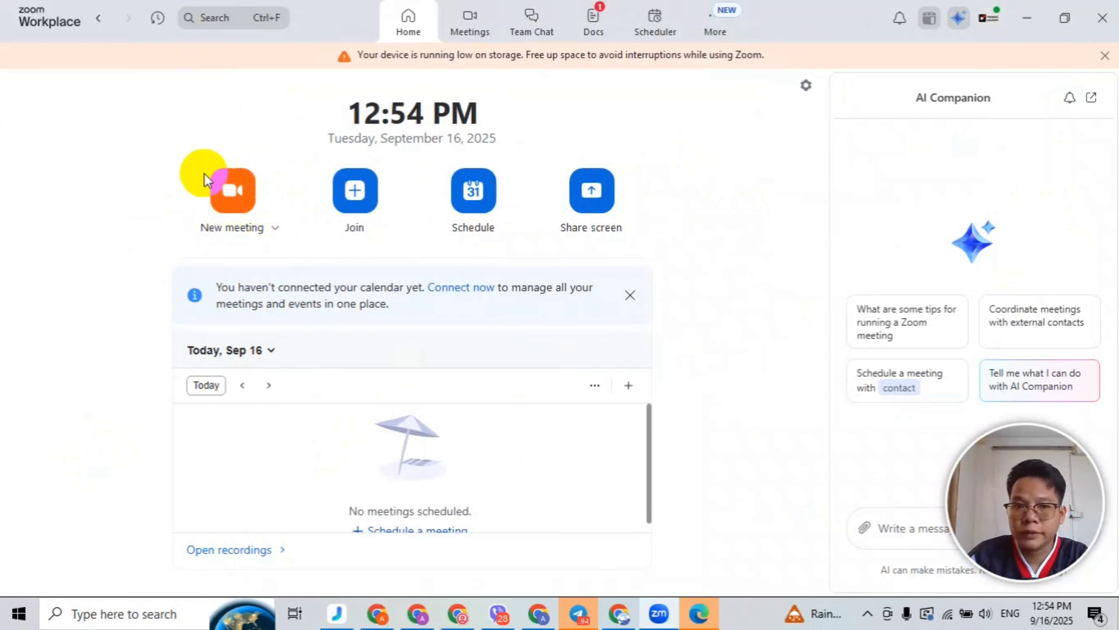
Start an instant new meeting with the microphone muted and the camera turned off
{"action": "left_click", "coordinate": [271, 230]}
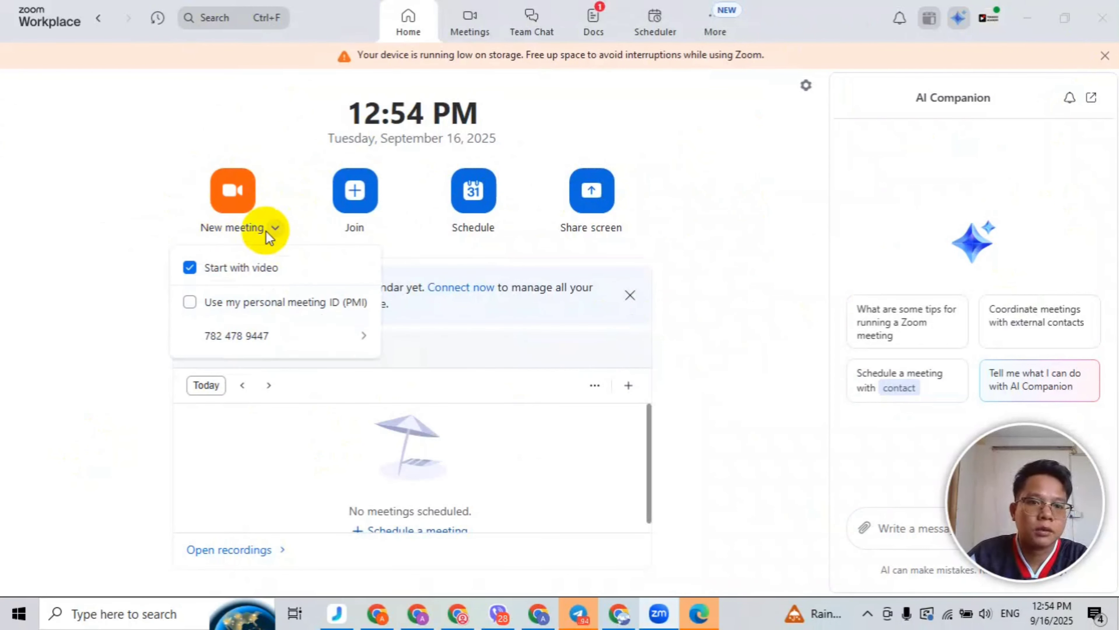
{"action": "left_click", "coordinate": [233, 198]}
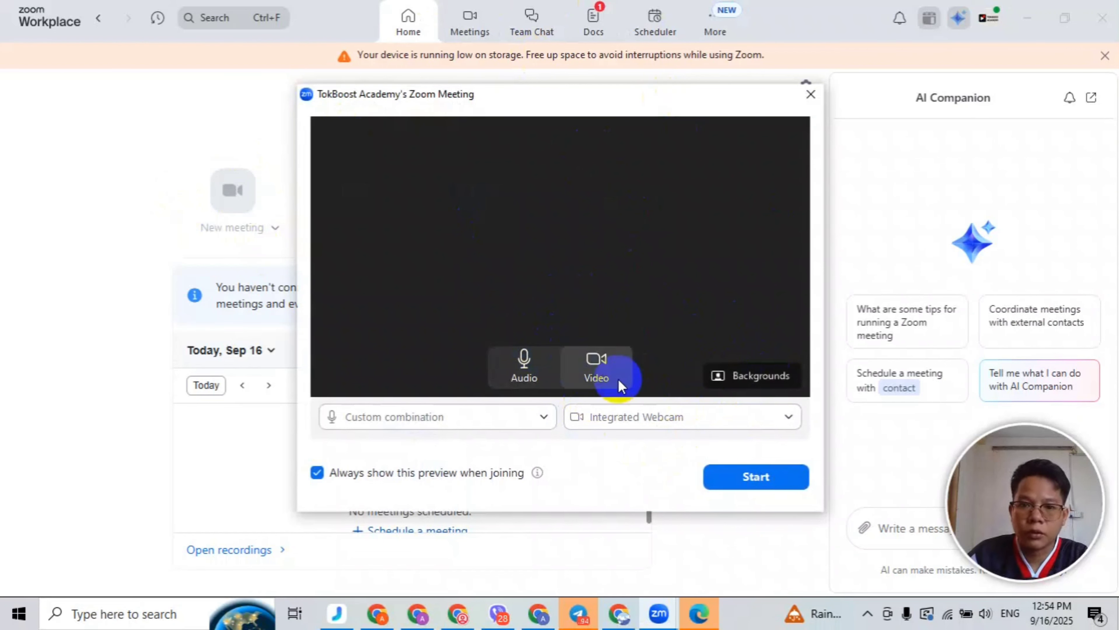
{"action": "left_click", "coordinate": [576, 362]}
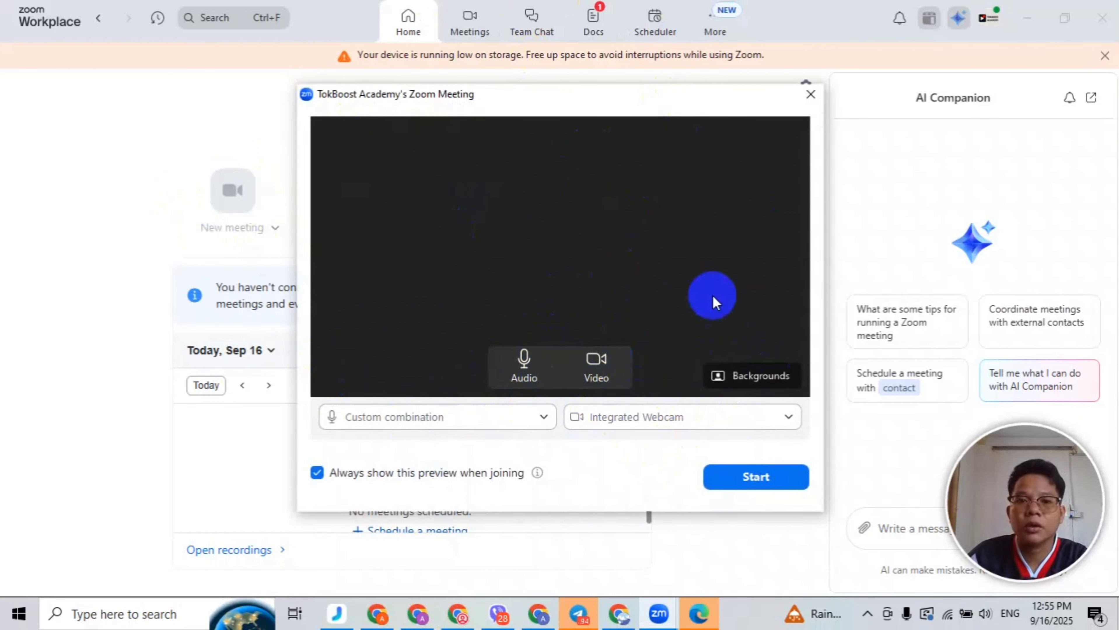
{"action": "left_click", "coordinate": [751, 484]}
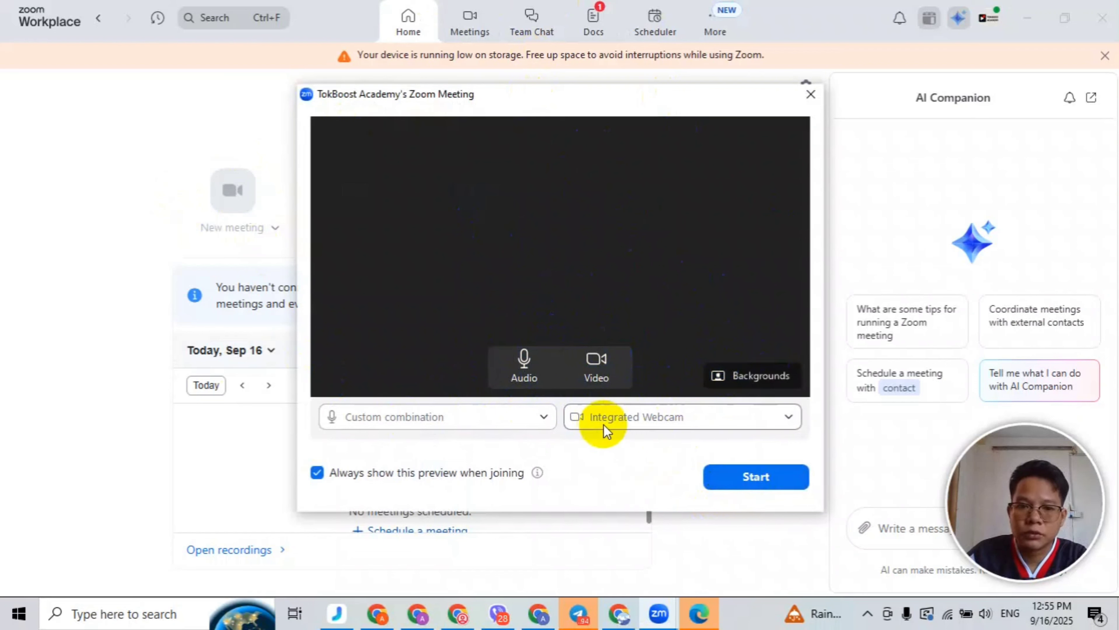
{"action": "left_click", "coordinate": [525, 366]}
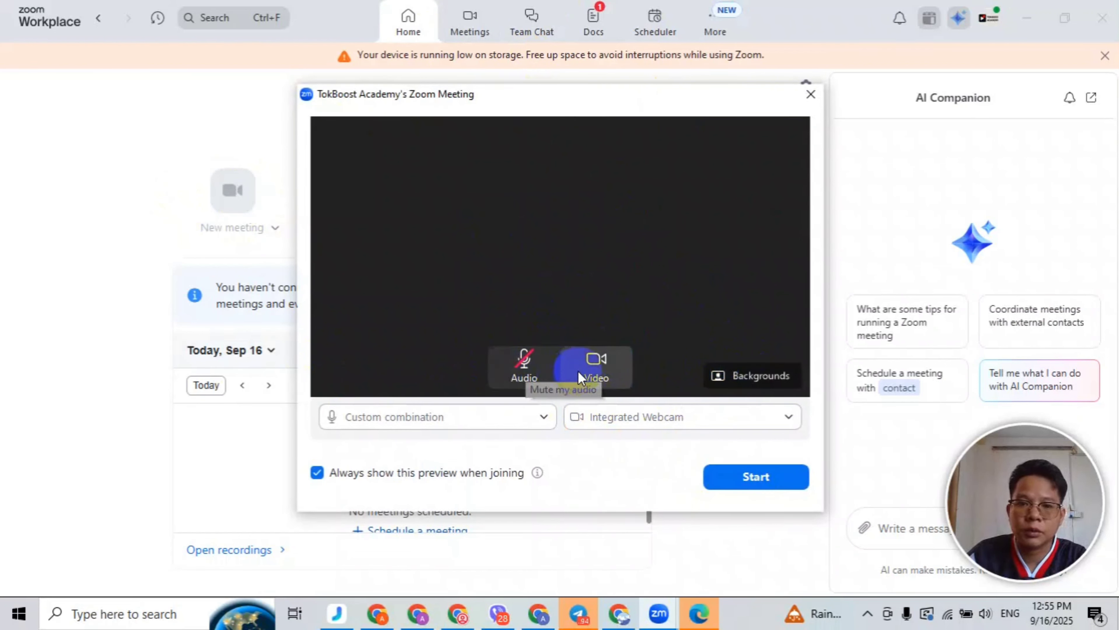
{"action": "left_click", "coordinate": [593, 361]}
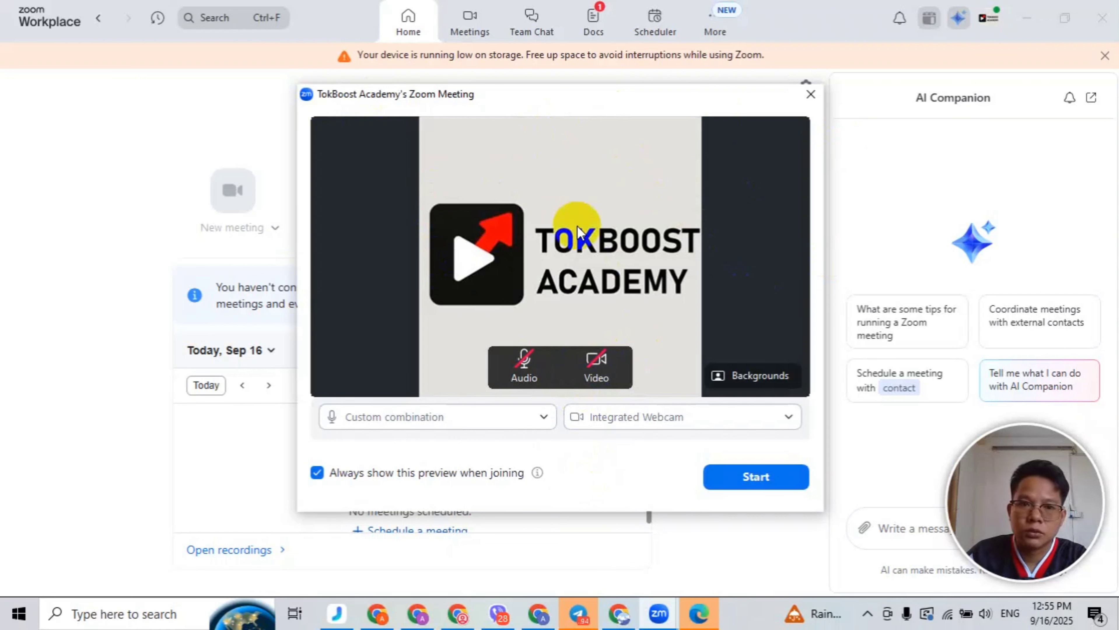
{"action": "left_click", "coordinate": [594, 377]}
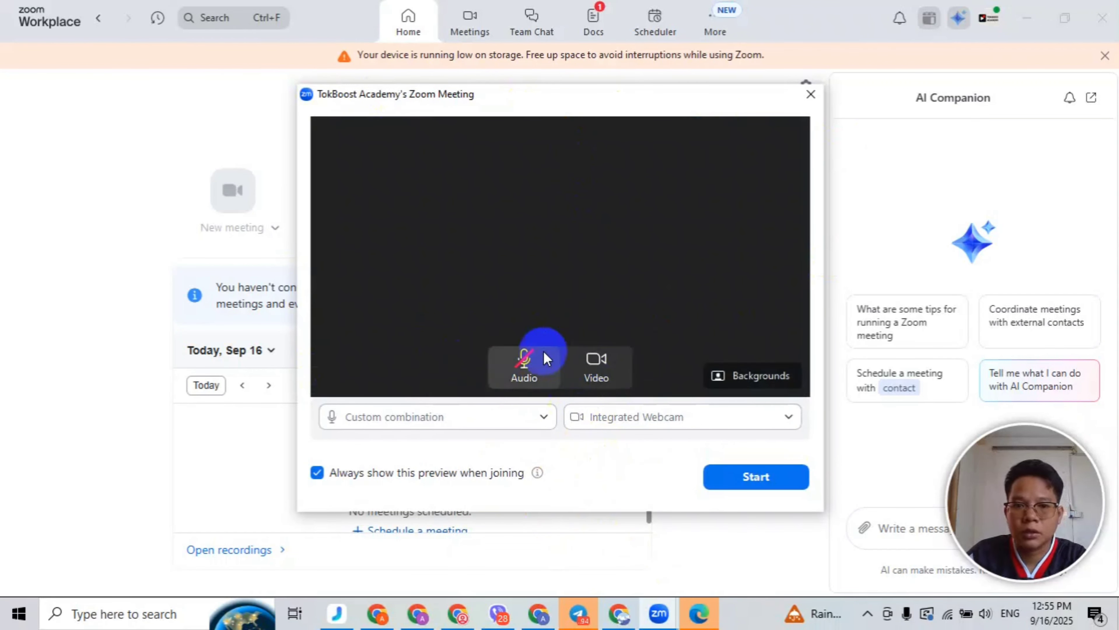
{"action": "left_click", "coordinate": [597, 365]}
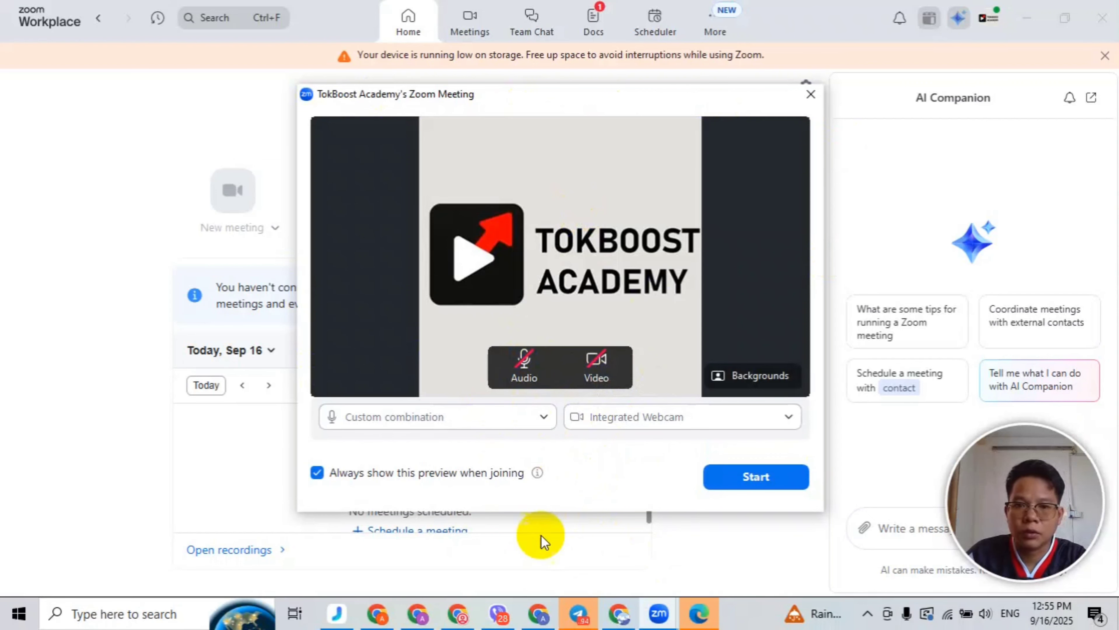
{"action": "left_click", "coordinate": [735, 483]}
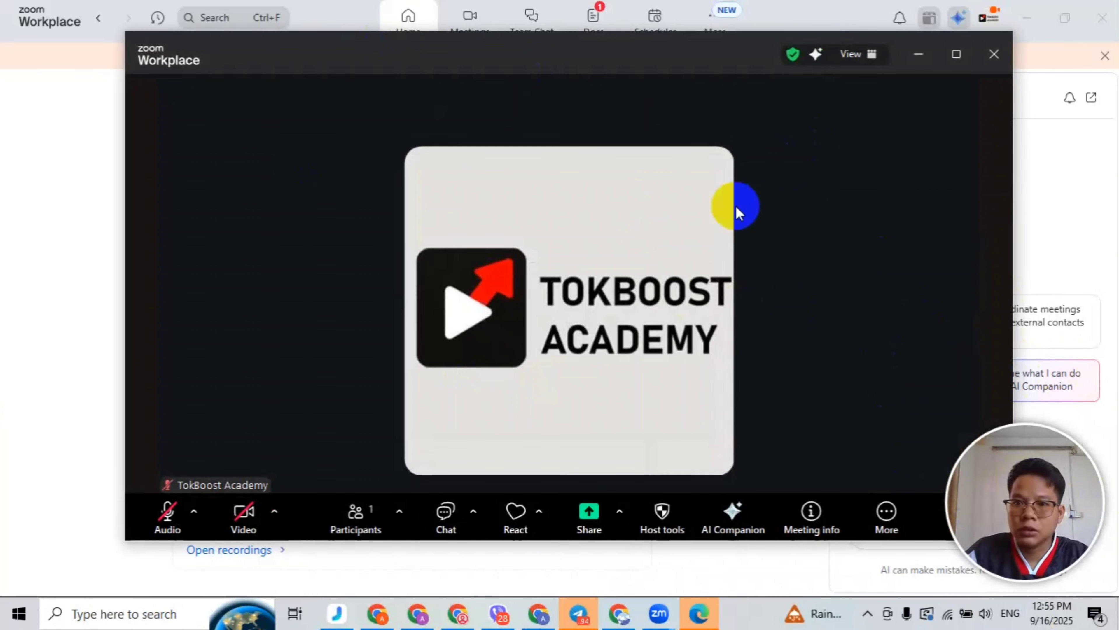
Move the meeting window up and left, and open then close the meeting chat panel
{"action": "left_click_drag", "start_coordinate": [457, 50], "coordinate": [372, 37]}
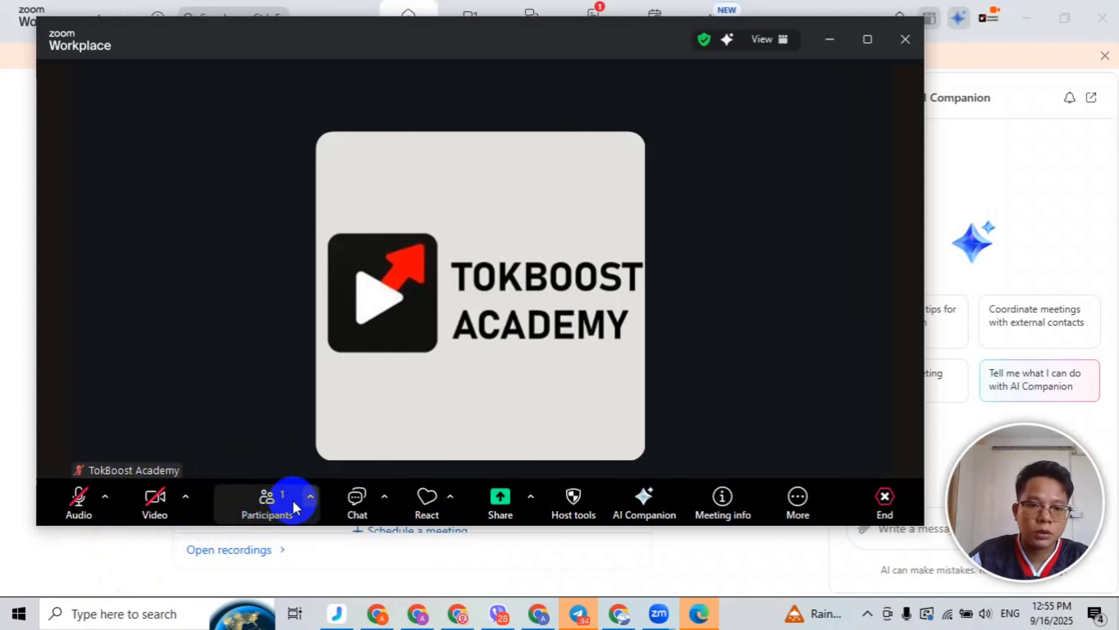
{"action": "left_click", "coordinate": [273, 519]}
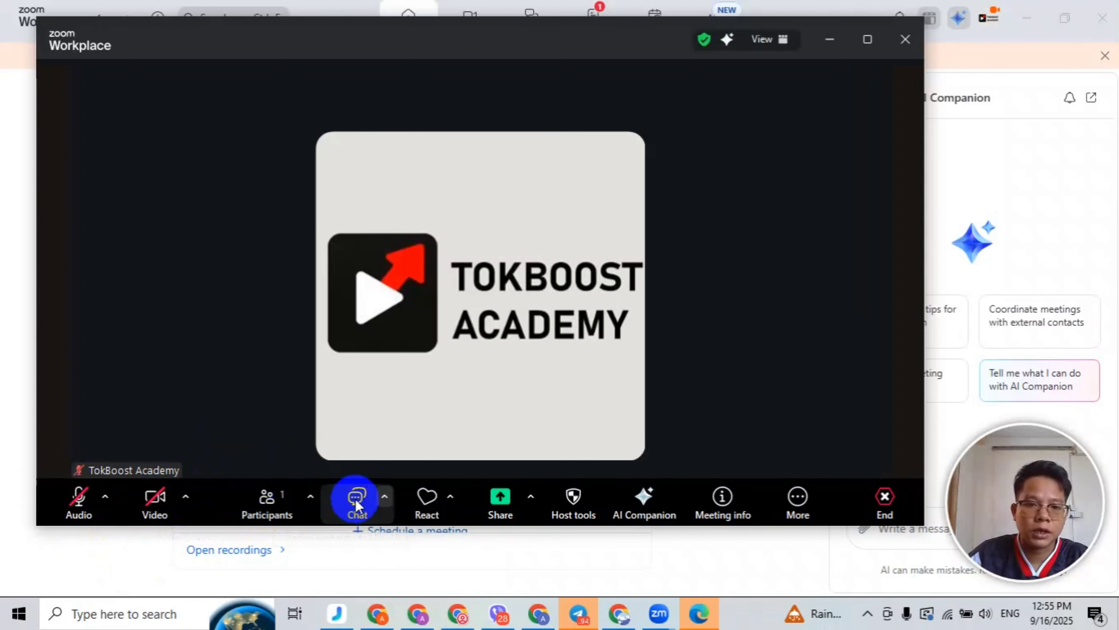
{"action": "left_click", "coordinate": [381, 501]}
{"action": "left_click", "coordinate": [358, 500]}
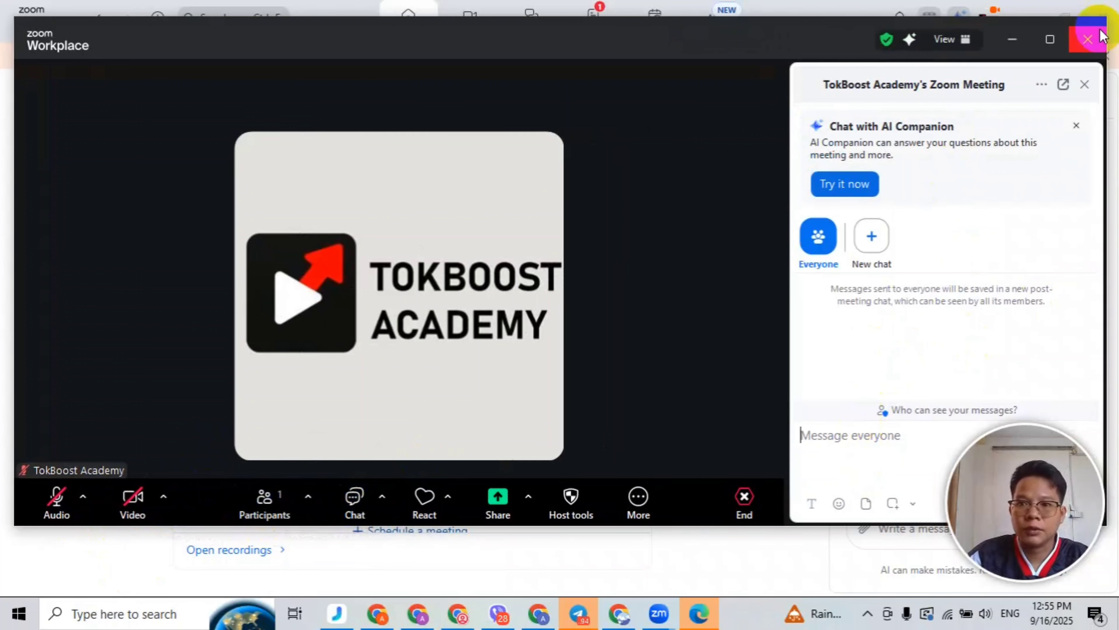
{"action": "left_click", "coordinate": [1085, 84]}
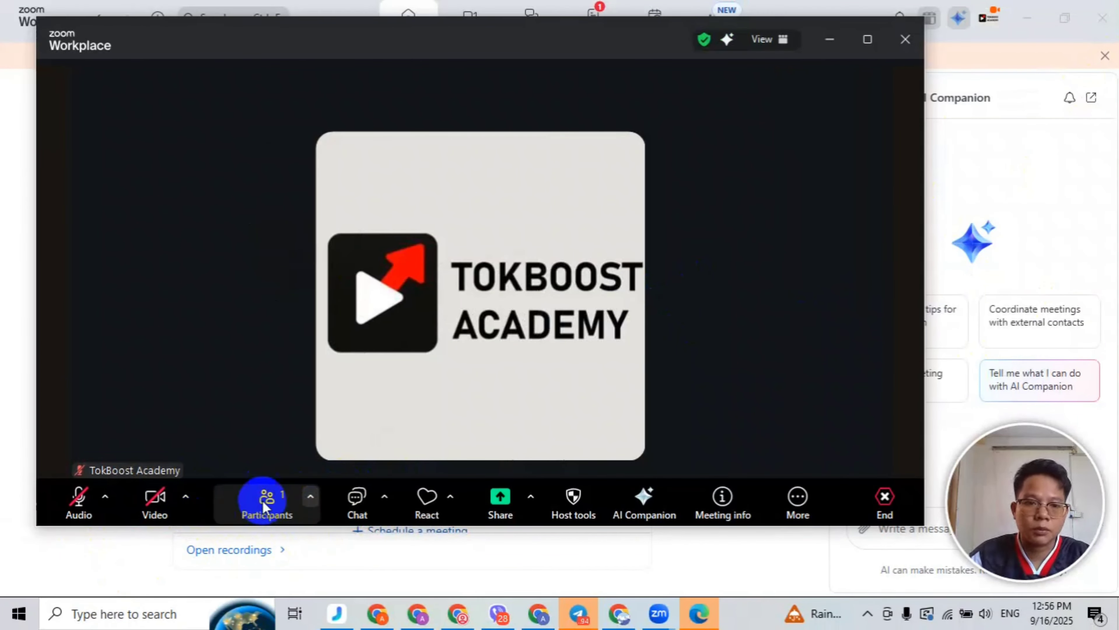
Look at the reaction options, then bring up the screen sharing options menu
{"action": "left_click", "coordinate": [449, 510]}
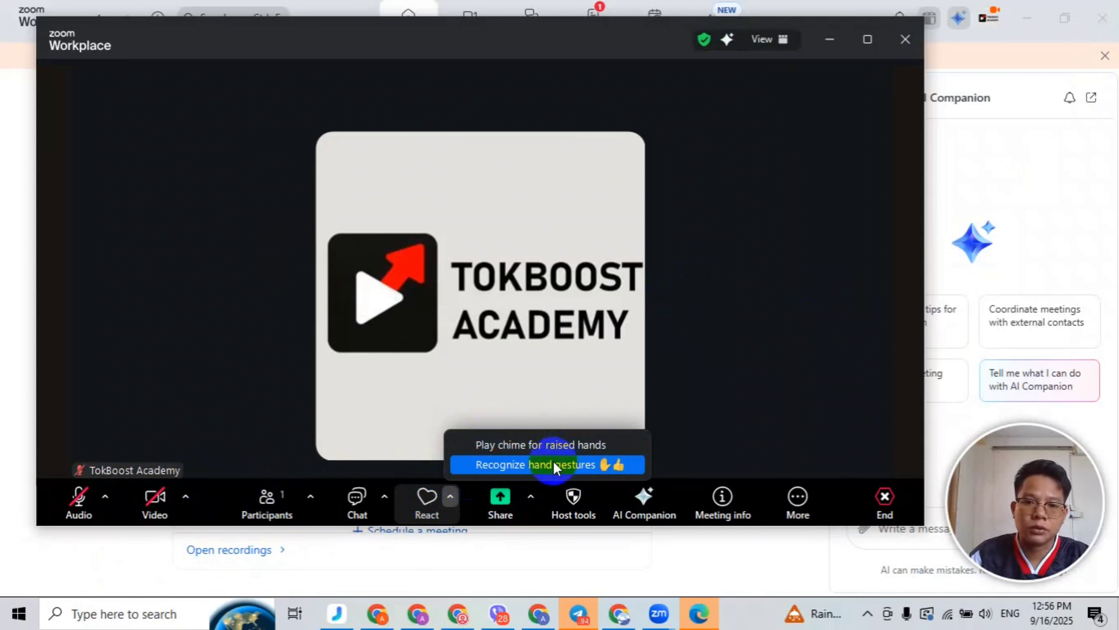
{"action": "left_click", "coordinate": [439, 509]}
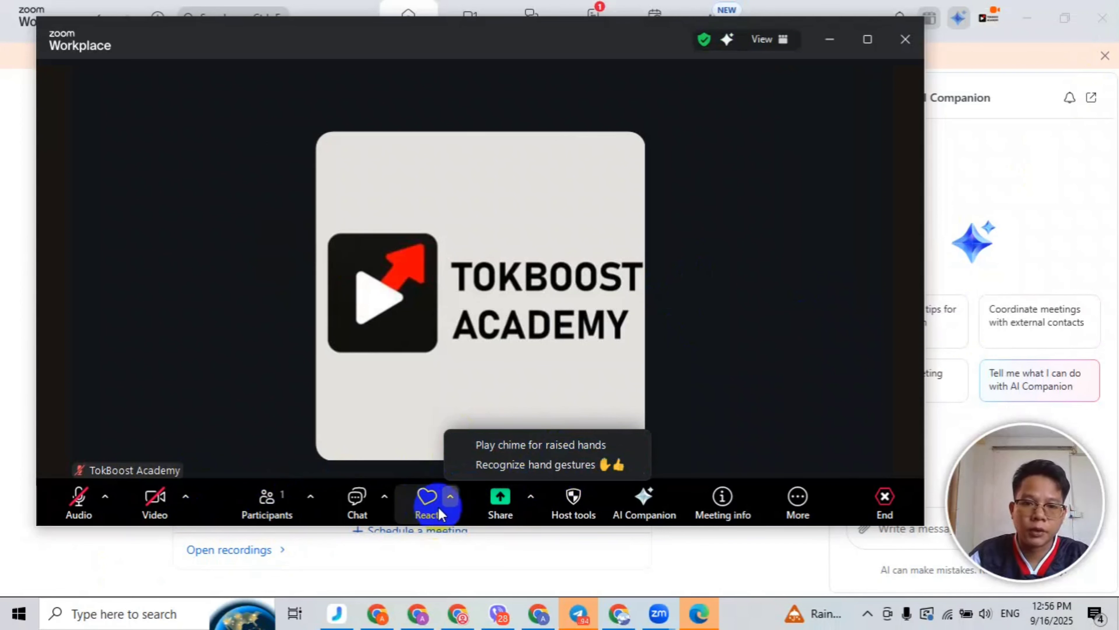
{"action": "left_click", "coordinate": [531, 498]}
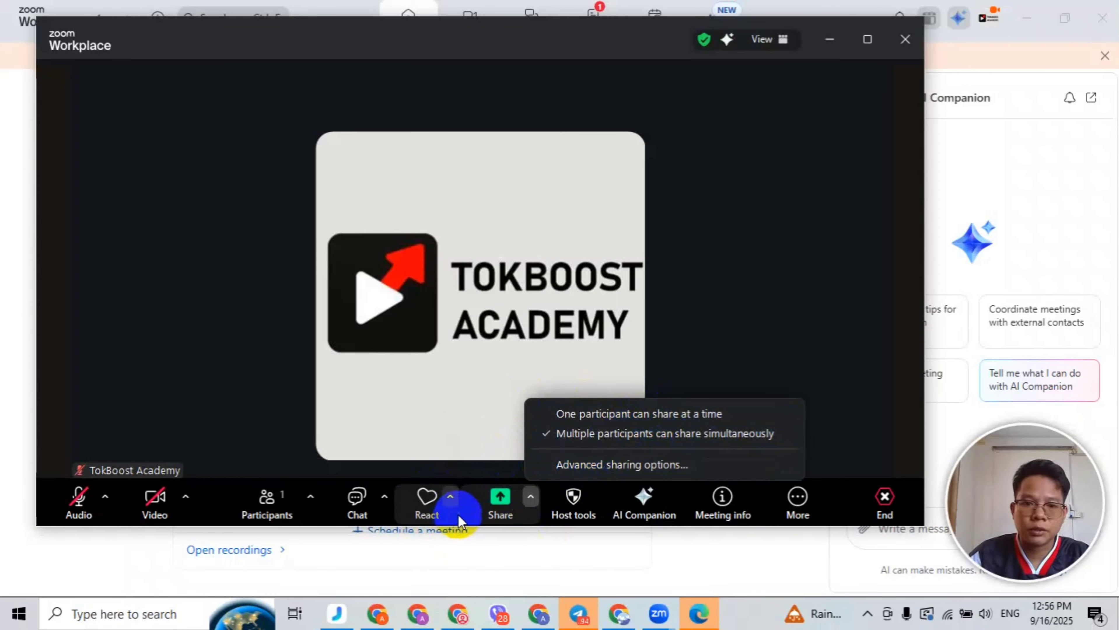
Browse the share window list and share the Entire screen with the meeting
{"action": "left_click", "coordinate": [501, 503]}
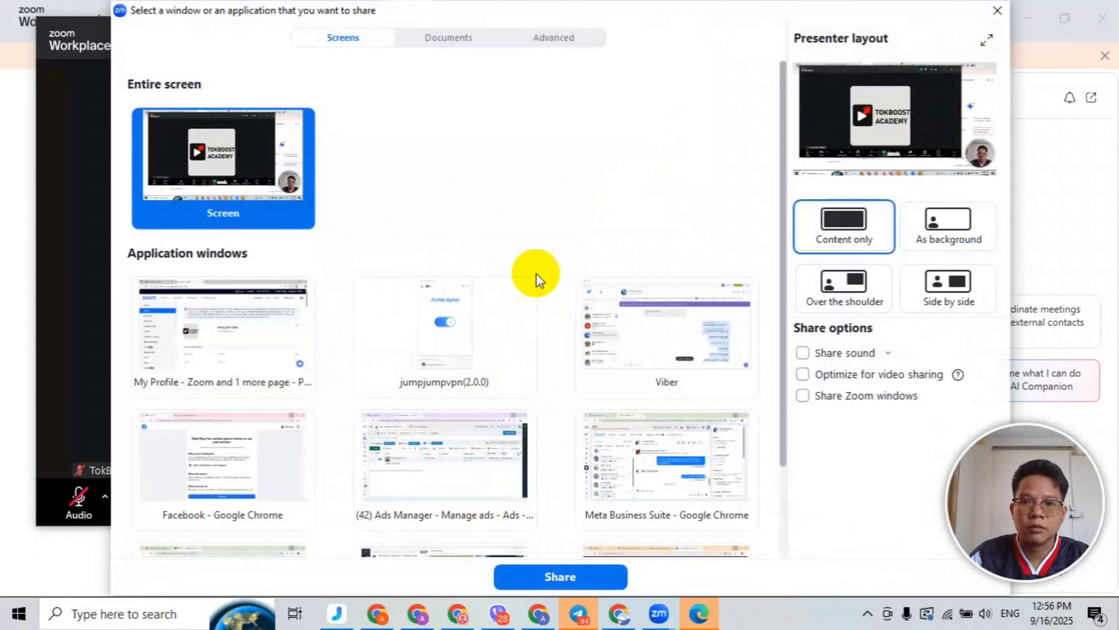
{"action": "scroll", "coordinate": [459, 358], "scroll_direction": "down", "scroll_amount": 2}
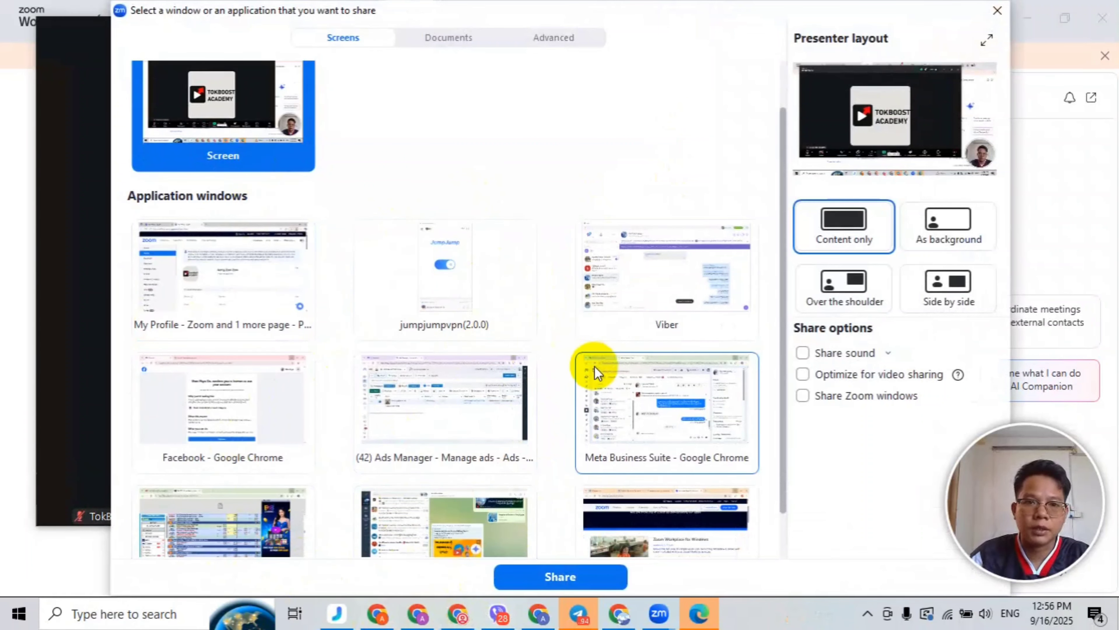
{"action": "scroll", "coordinate": [595, 366], "scroll_direction": "up", "scroll_amount": 2}
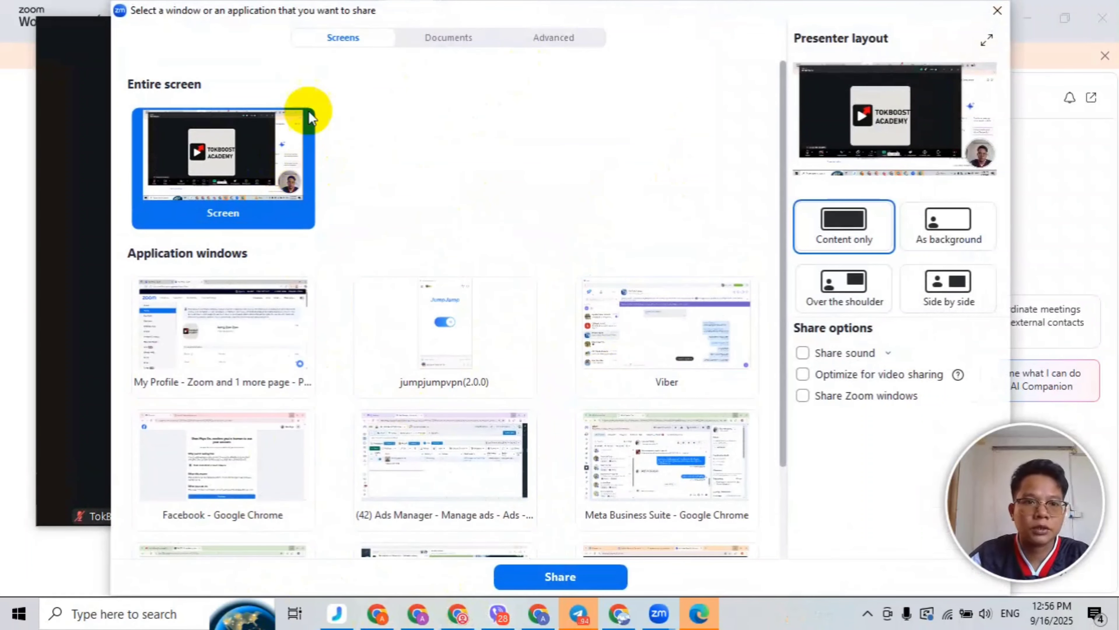
{"action": "scroll", "coordinate": [305, 113], "scroll_direction": "down", "scroll_amount": 2}
{"action": "scroll", "coordinate": [135, 59], "scroll_direction": "up", "scroll_amount": 2}
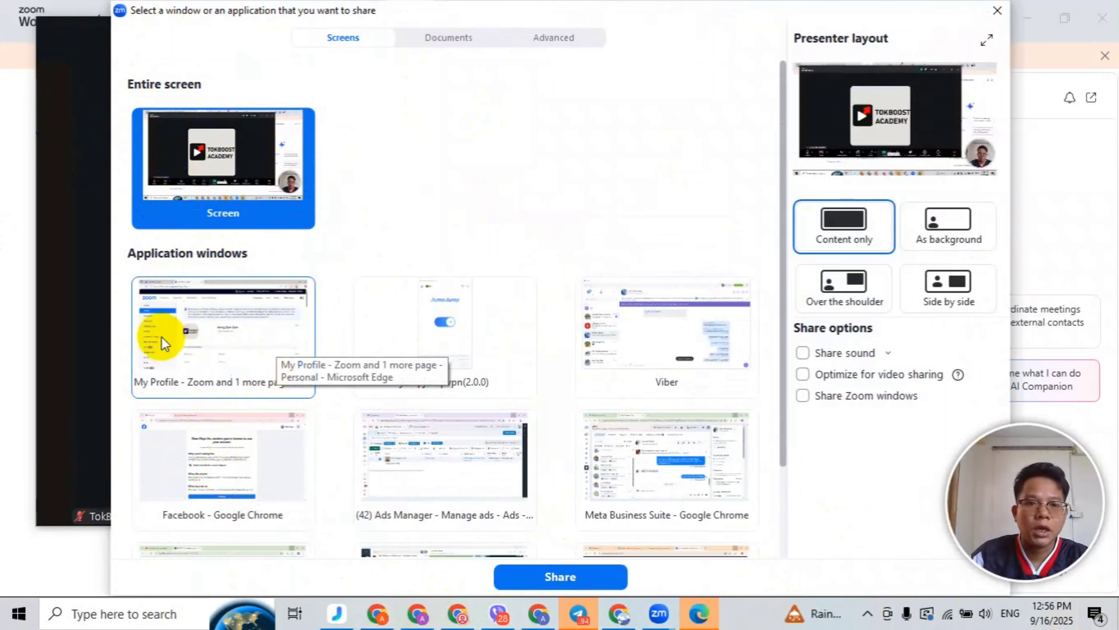
{"action": "scroll", "coordinate": [183, 303], "scroll_direction": "down", "scroll_amount": 1}
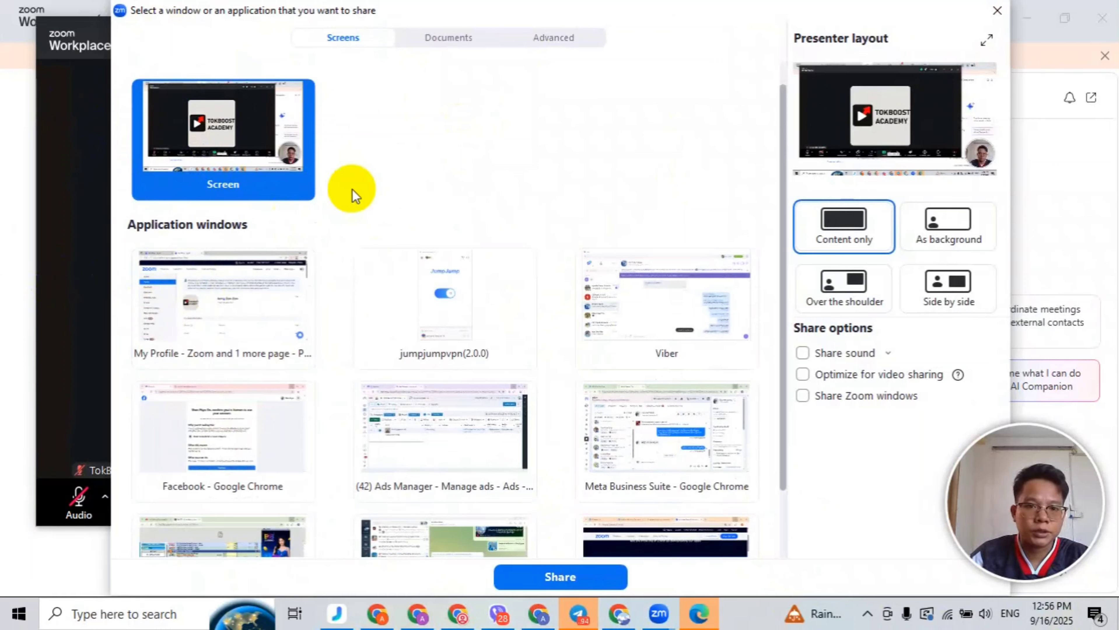
{"action": "scroll", "coordinate": [331, 406], "scroll_direction": "down", "scroll_amount": 3}
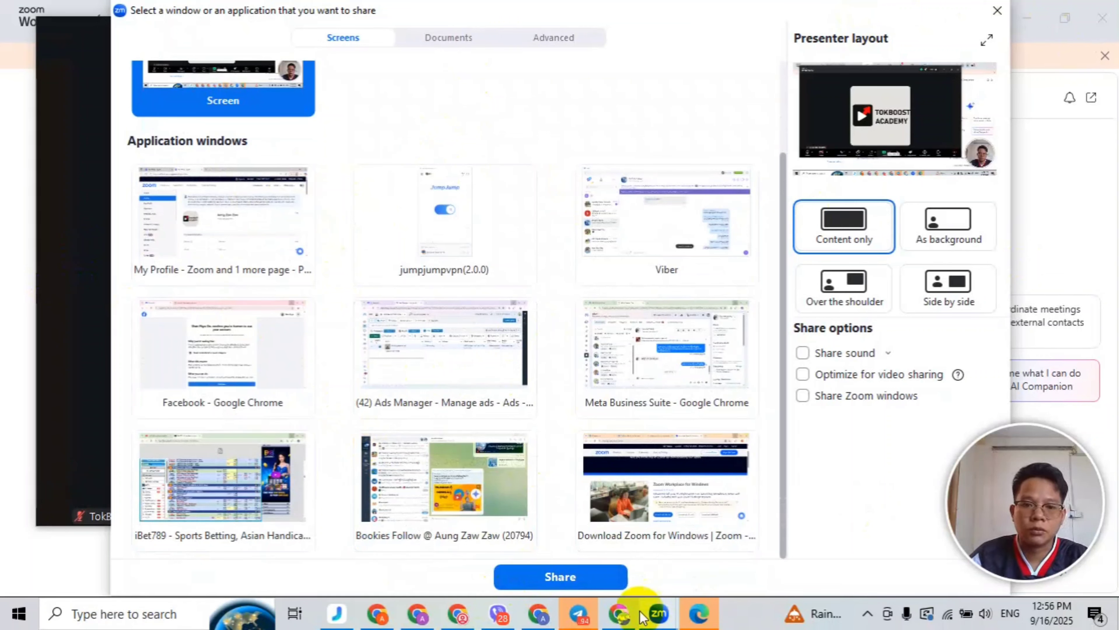
{"action": "scroll", "coordinate": [637, 383], "scroll_direction": "up", "scroll_amount": 2}
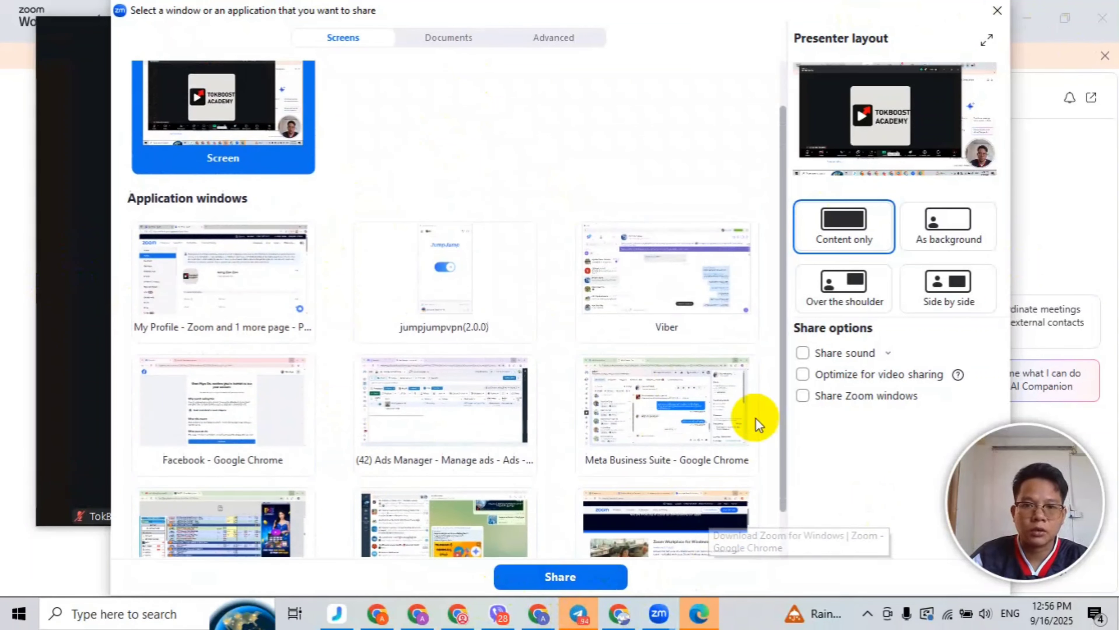
{"action": "scroll", "coordinate": [802, 198], "scroll_direction": "up", "scroll_amount": 2}
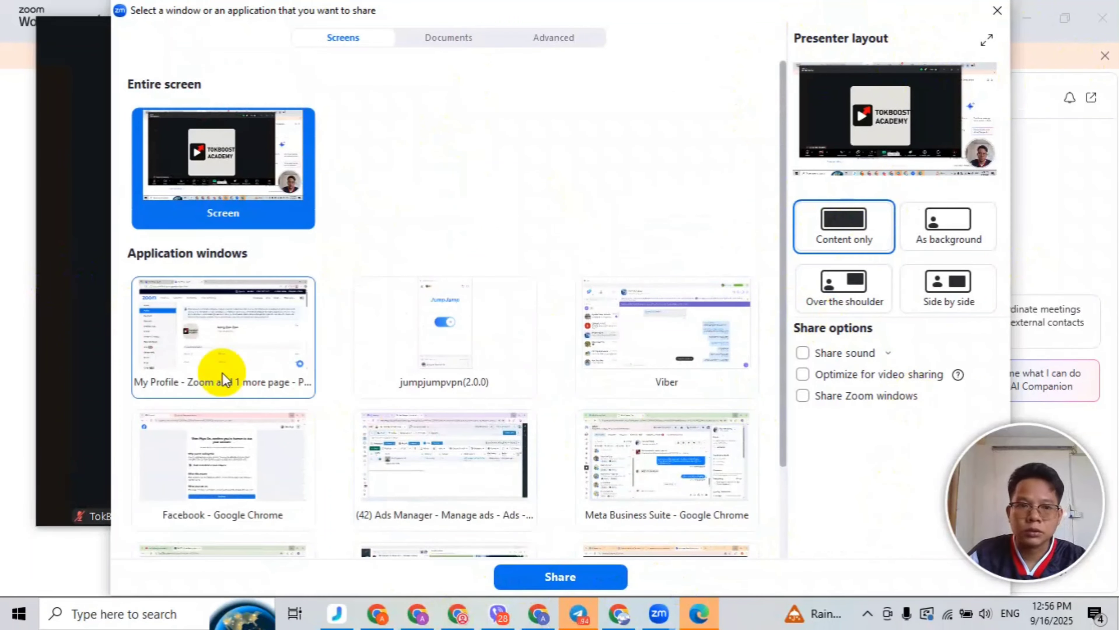
{"action": "scroll", "coordinate": [624, 394], "scroll_direction": "down", "scroll_amount": 1}
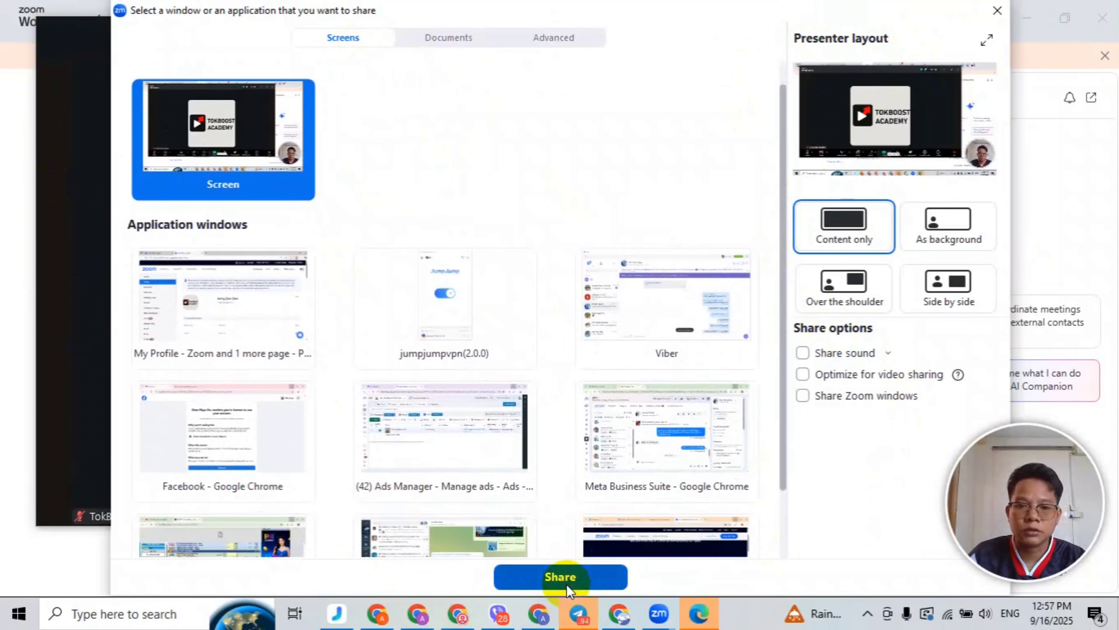
{"action": "left_click", "coordinate": [565, 581]}
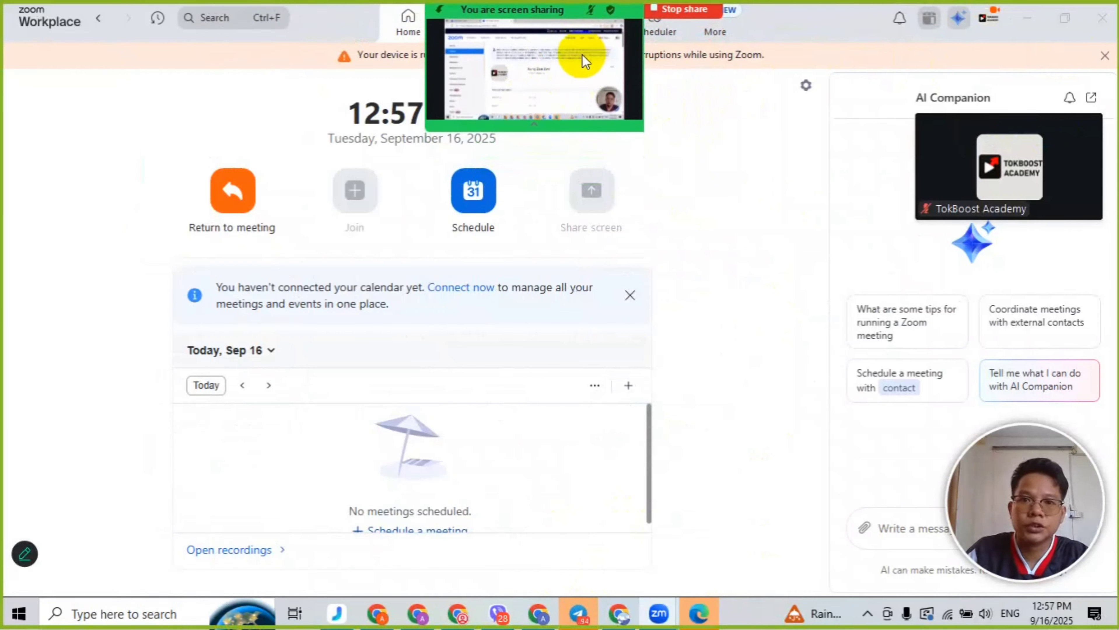
Dismiss the 'Participants can now see your screen' notice and stop sharing
{"action": "mouse_move", "coordinate": [589, 63]}
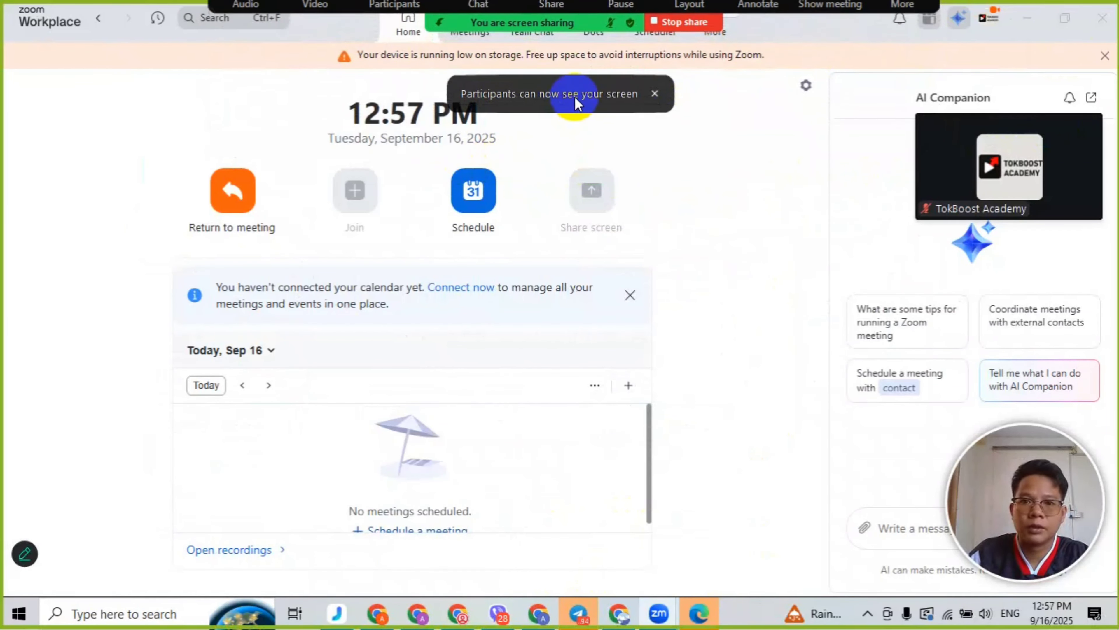
{"action": "left_click", "coordinate": [653, 95]}
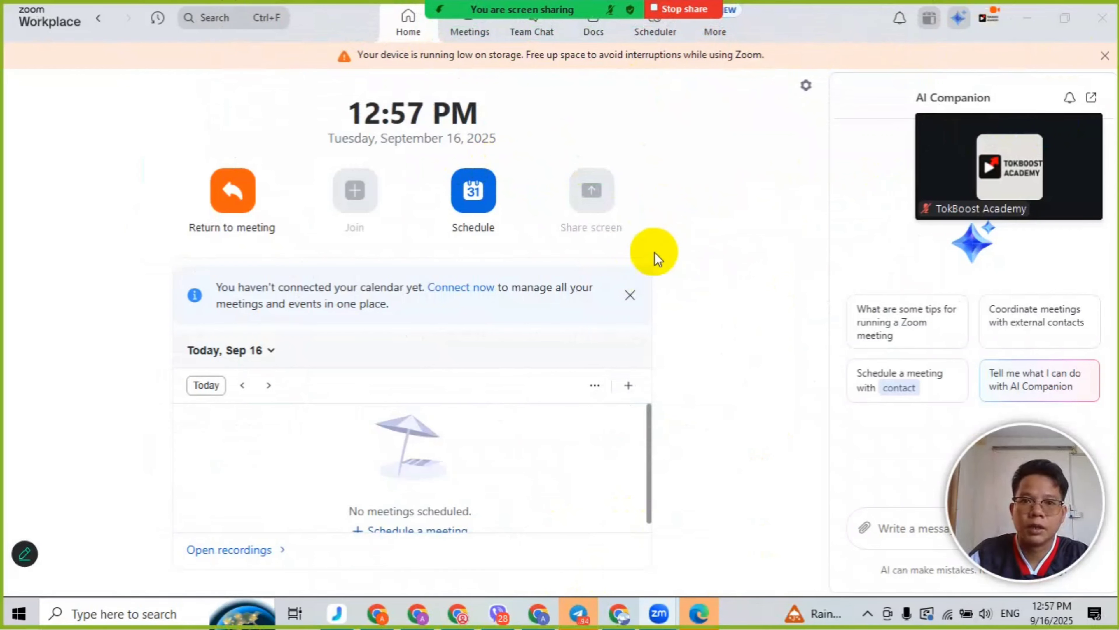
{"action": "left_click", "coordinate": [673, 9]}
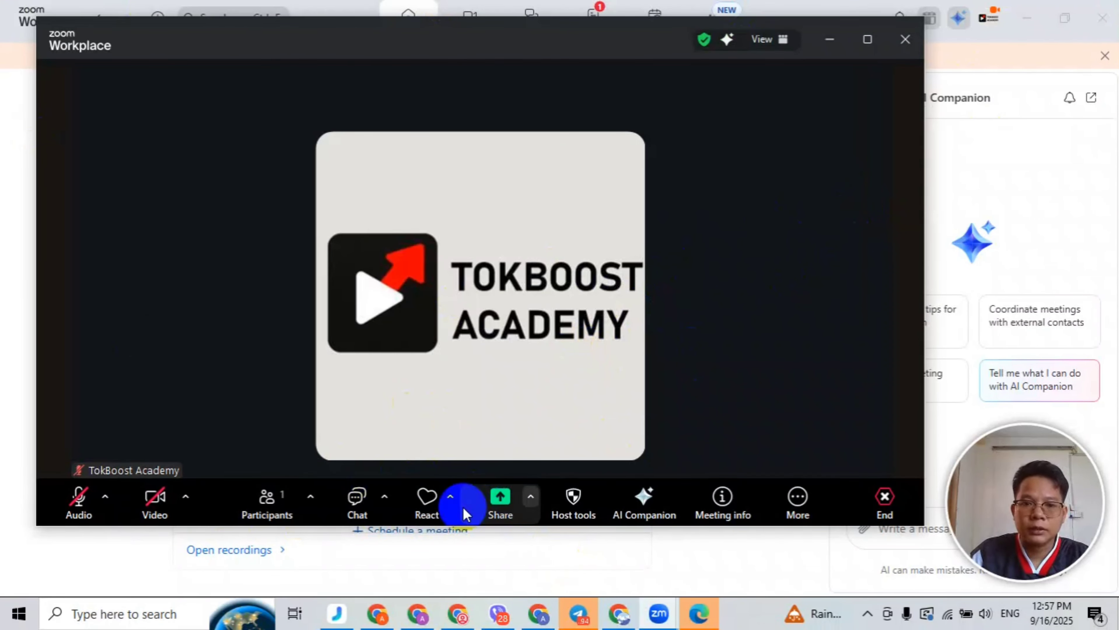
{"action": "left_click", "coordinate": [560, 503]}
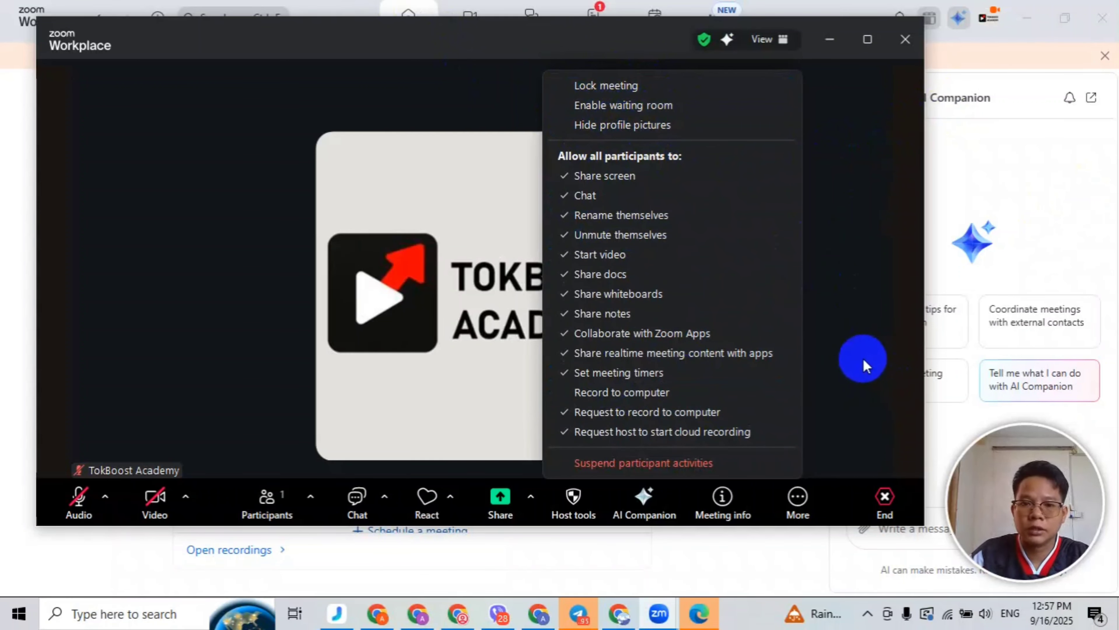
{"action": "left_click", "coordinate": [863, 358]}
{"action": "left_click", "coordinate": [644, 503]}
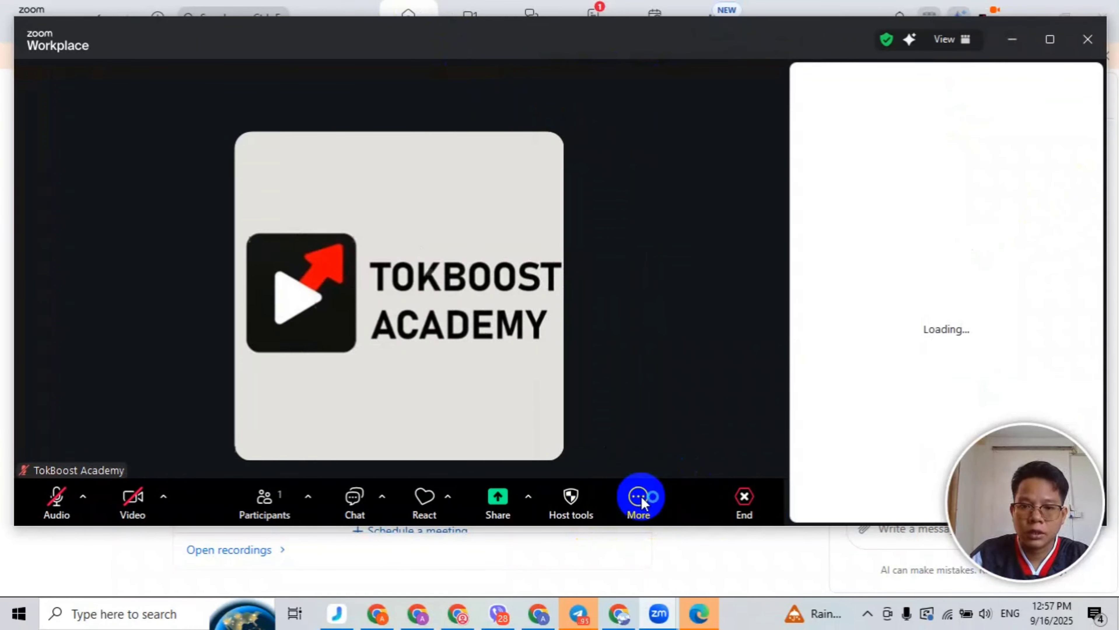
{"action": "left_click", "coordinate": [644, 505]}
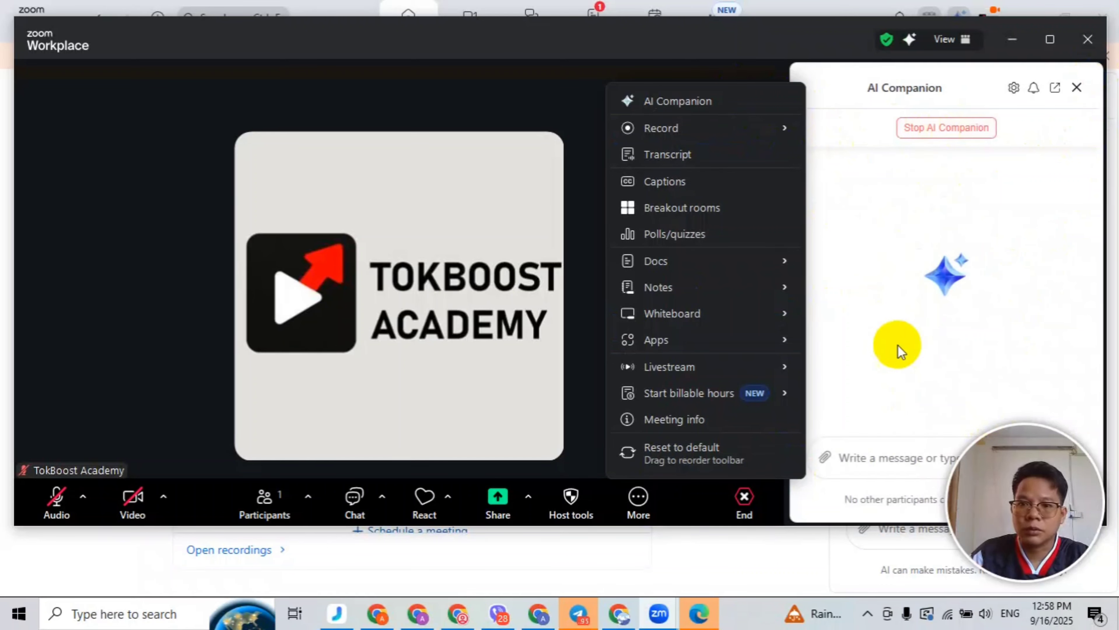
{"action": "left_click", "coordinate": [877, 461]}
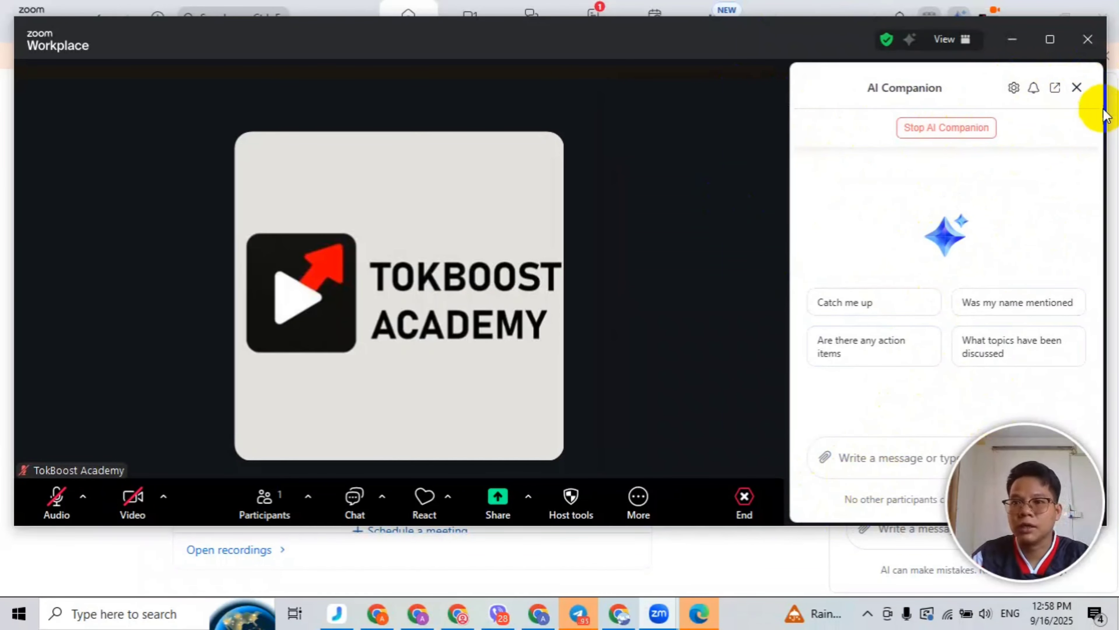
{"action": "left_click", "coordinate": [1078, 90]}
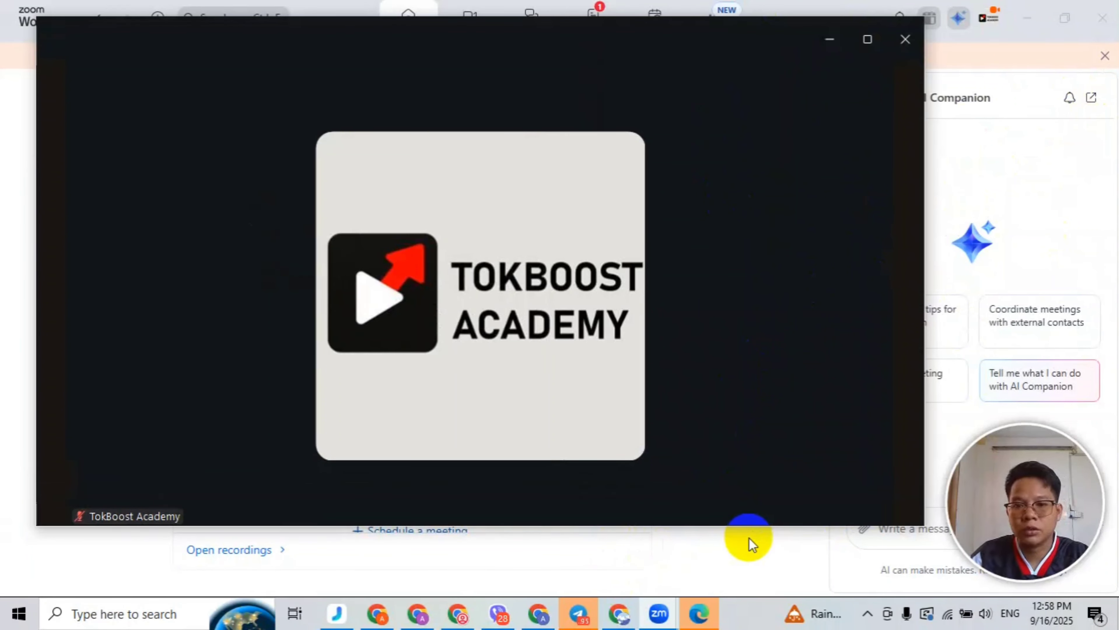
{"action": "left_click", "coordinate": [720, 500]}
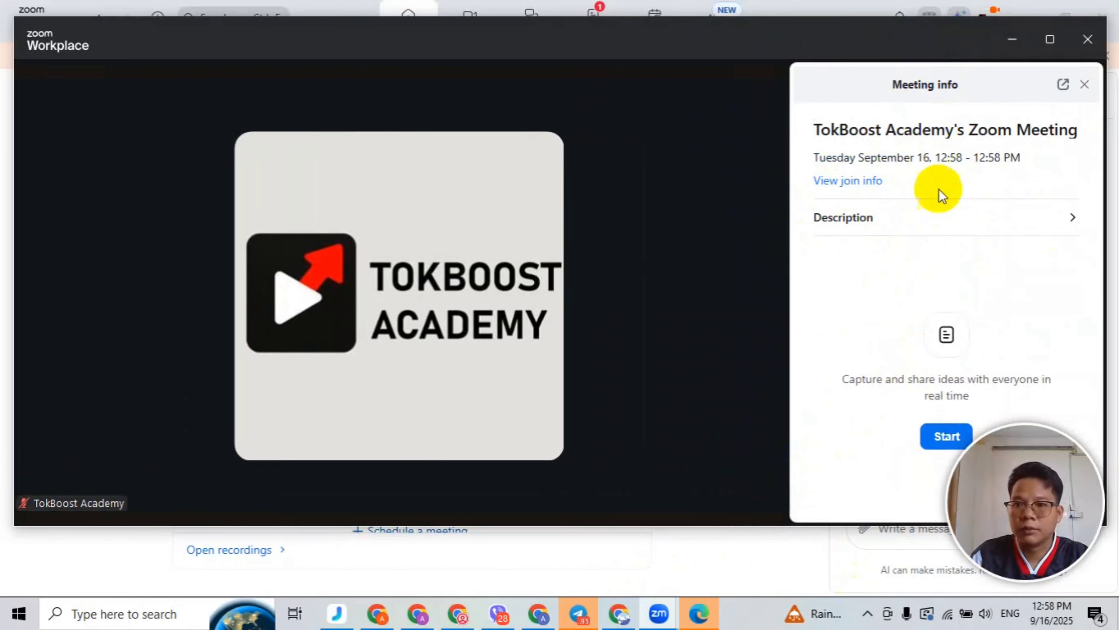
{"action": "left_click", "coordinate": [1088, 87]}
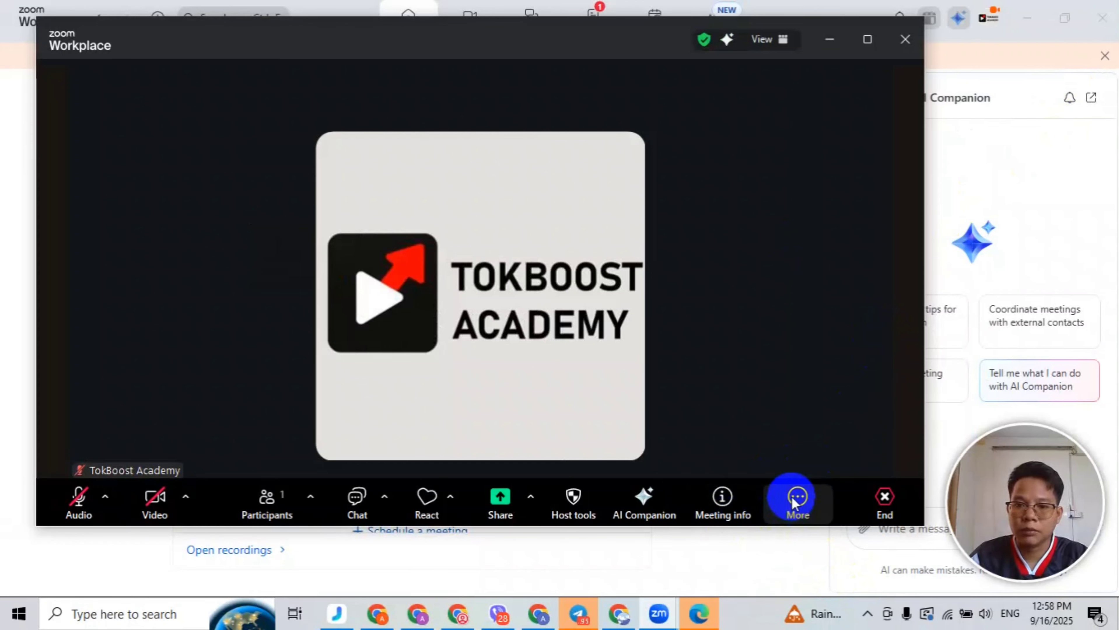
Open the meeting's More menu and view the Record options
{"action": "left_click", "coordinate": [793, 502]}
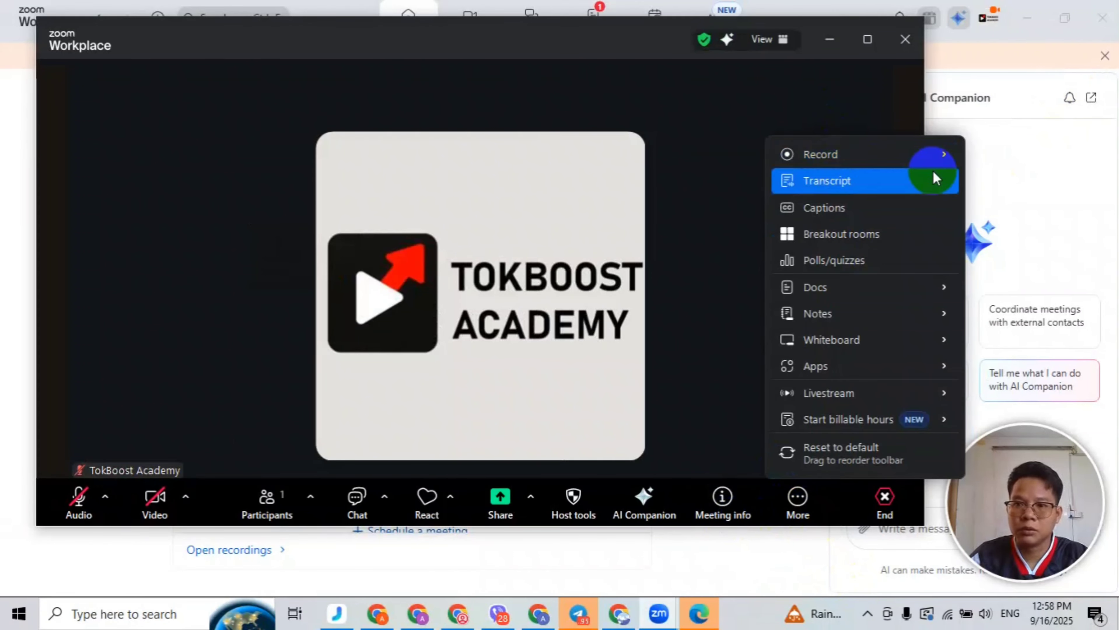
{"action": "left_click", "coordinate": [932, 155]}
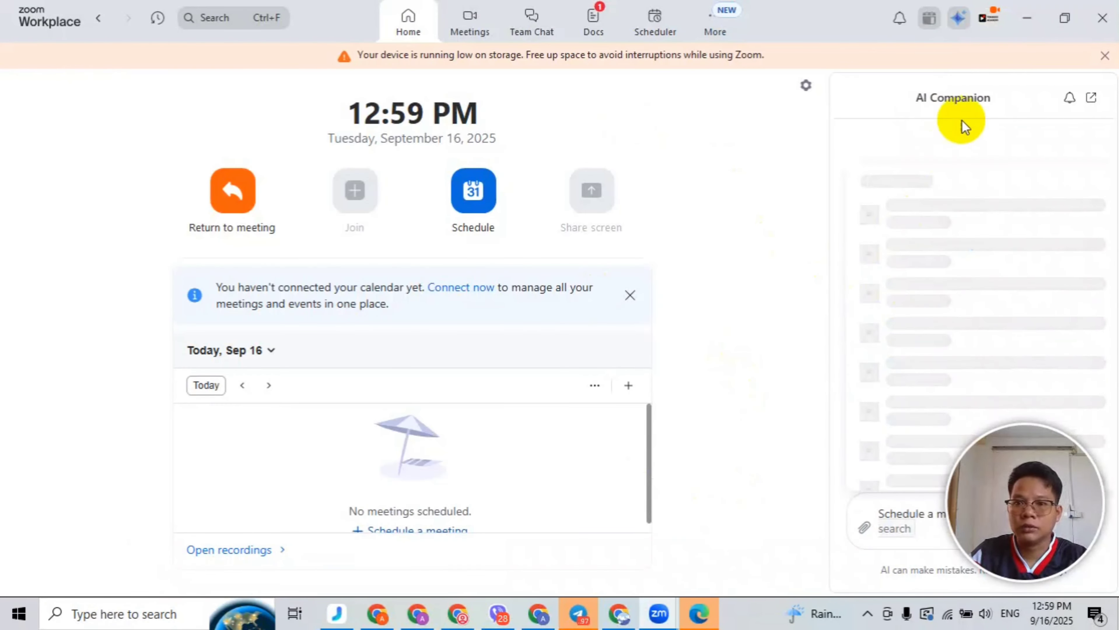
Close the low-storage warning and bring the Zoom meeting window back from the taskbar
{"action": "left_click", "coordinate": [1105, 58]}
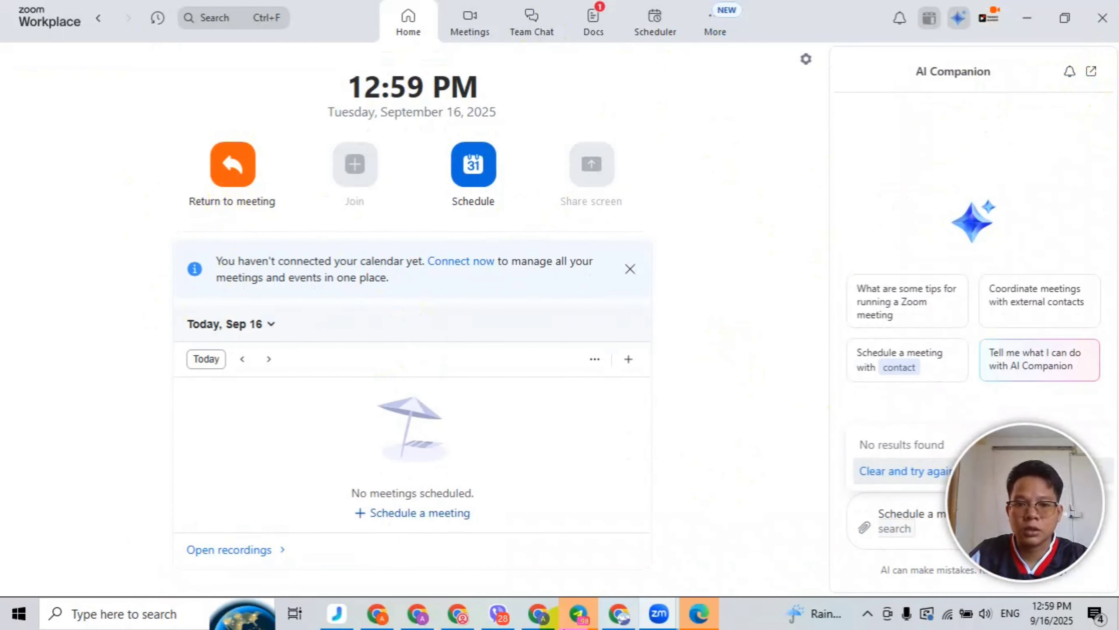
{"action": "left_click", "coordinate": [660, 613]}
{"action": "left_click", "coordinate": [705, 557]}
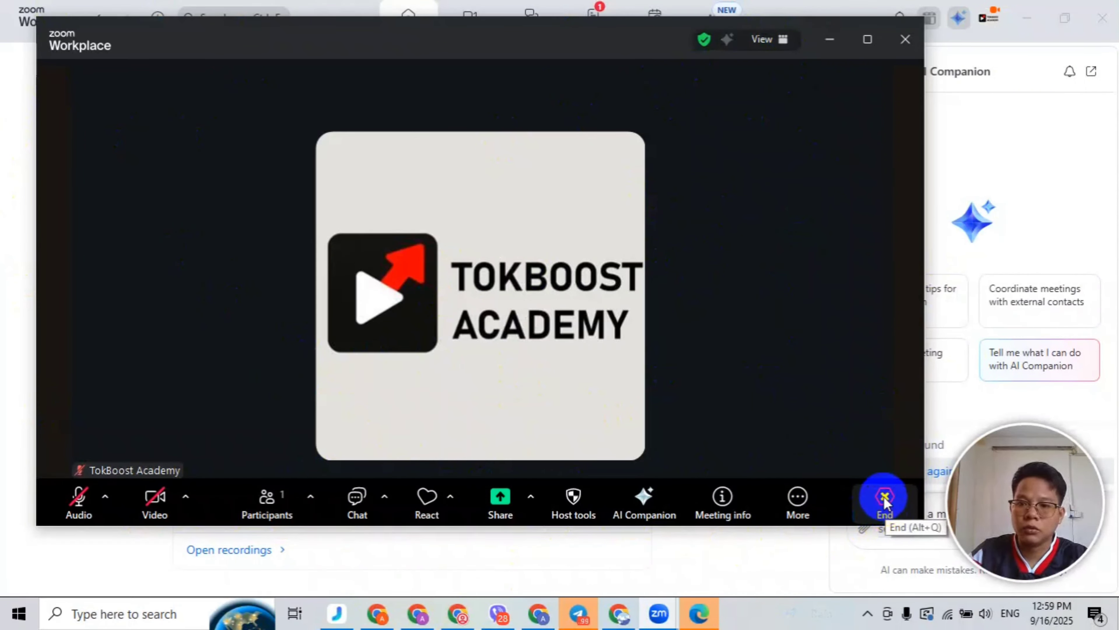
End the TokBoost Academy session by choosing Leave meeting
{"action": "left_click", "coordinate": [885, 510]}
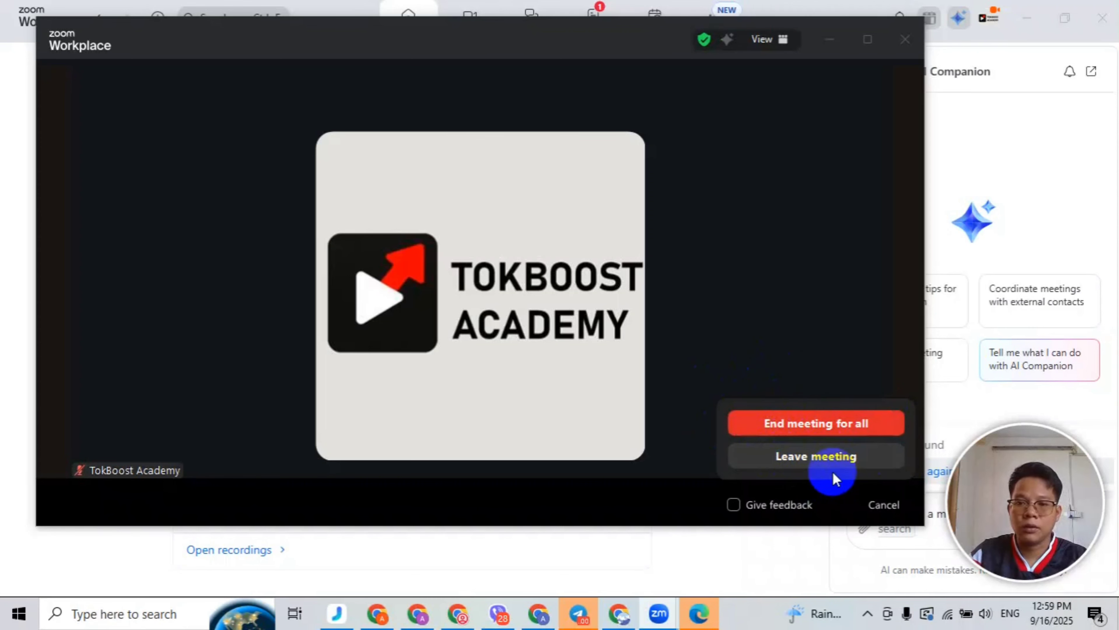
{"action": "left_click", "coordinate": [811, 424]}
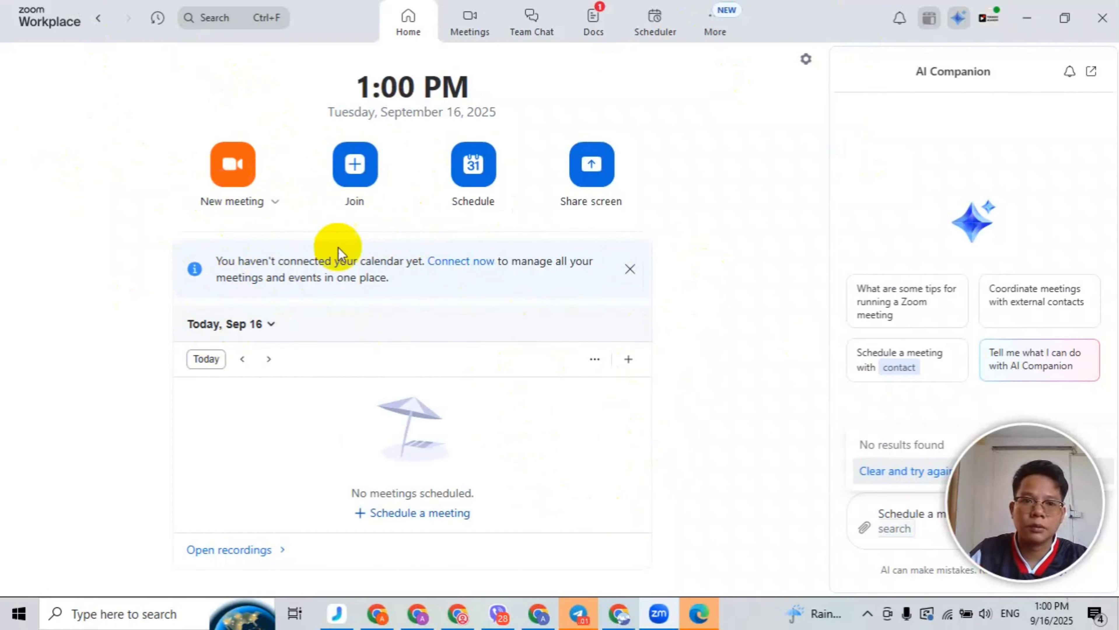
Open the Join meeting form with display name TokBoost Academy and move it right
{"action": "left_click", "coordinate": [356, 170]}
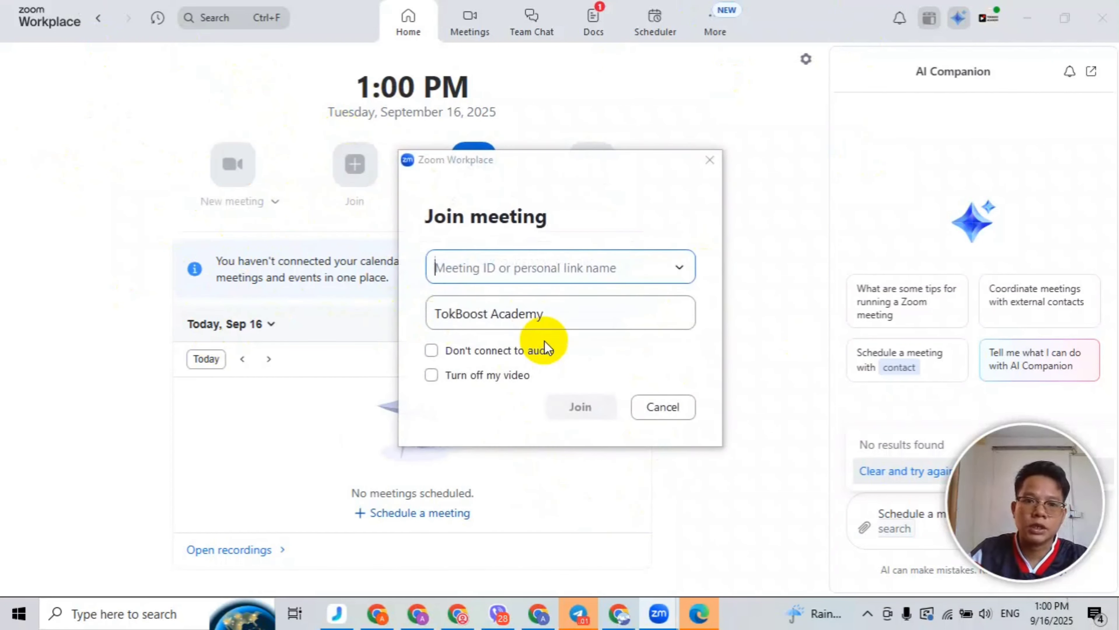
{"action": "left_click", "coordinate": [573, 304]}
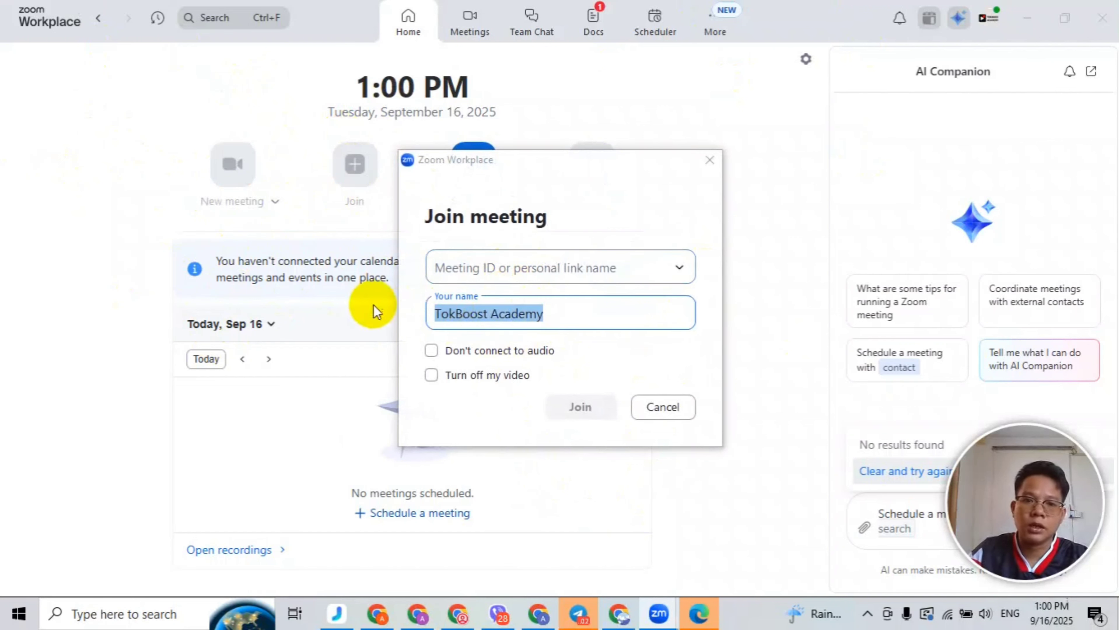
{"action": "left_click", "coordinate": [589, 311]}
{"action": "left_click", "coordinate": [541, 276]}
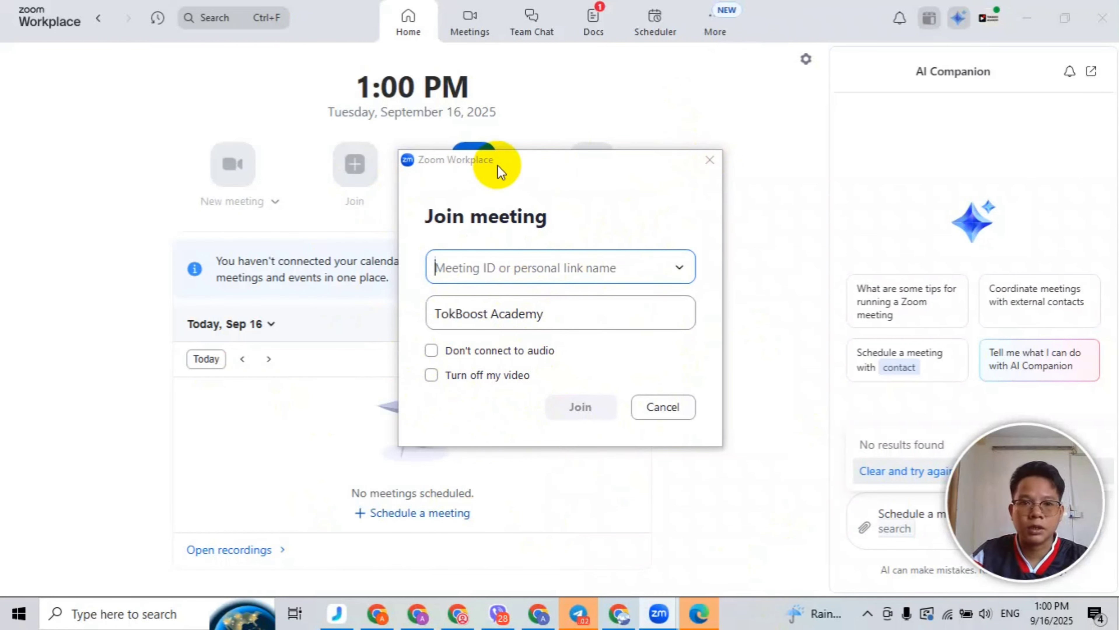
{"action": "left_click_drag", "start_coordinate": [497, 165], "coordinate": [654, 120]}
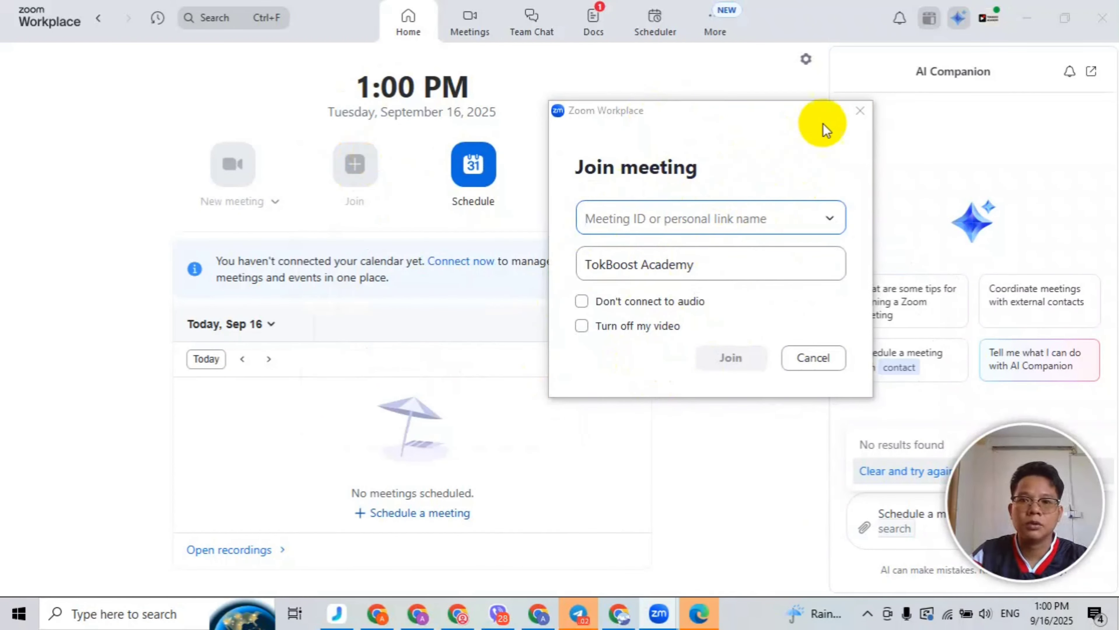
Close the Join meeting dialog without joining
{"action": "left_click", "coordinate": [859, 111]}
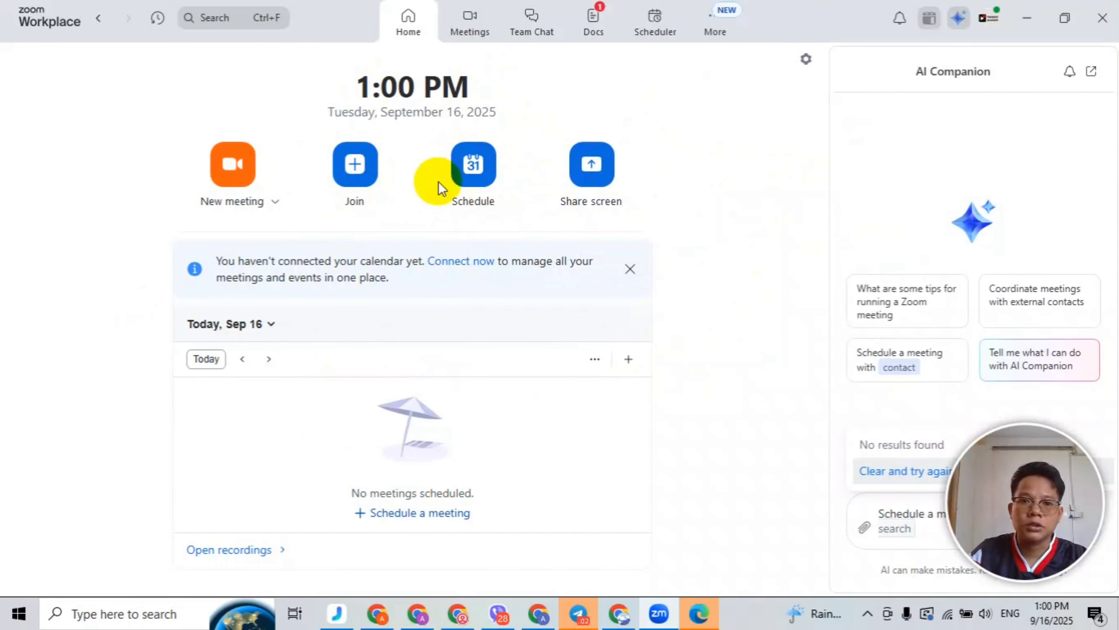
Start scheduling a new meeting and select its default title
{"action": "left_click", "coordinate": [485, 155]}
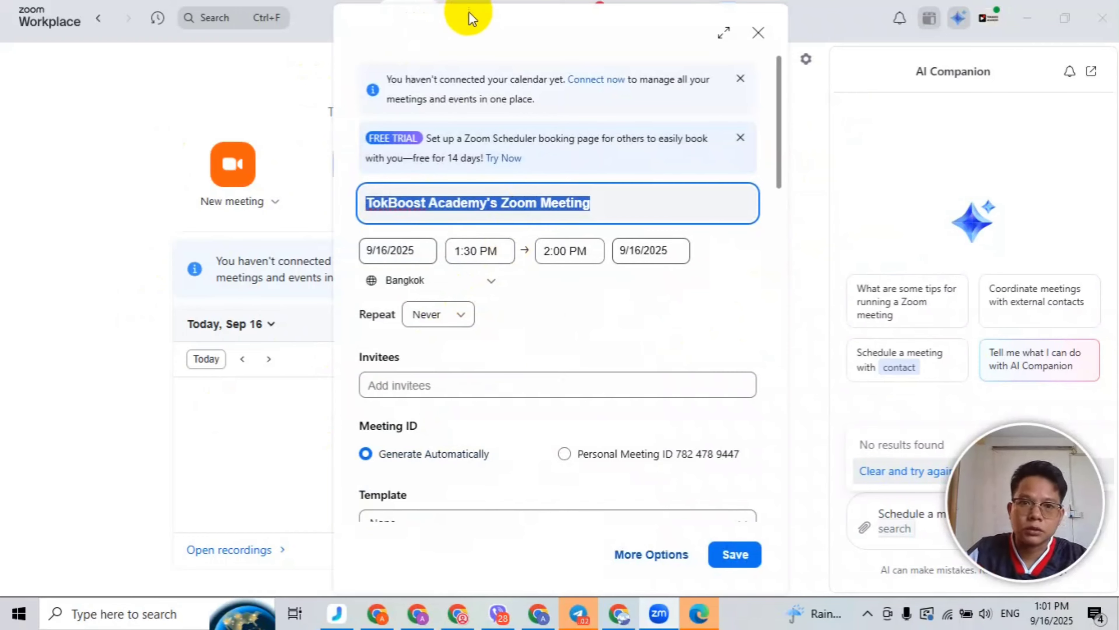
{"action": "left_click_drag", "start_coordinate": [468, 17], "coordinate": [494, 32]}
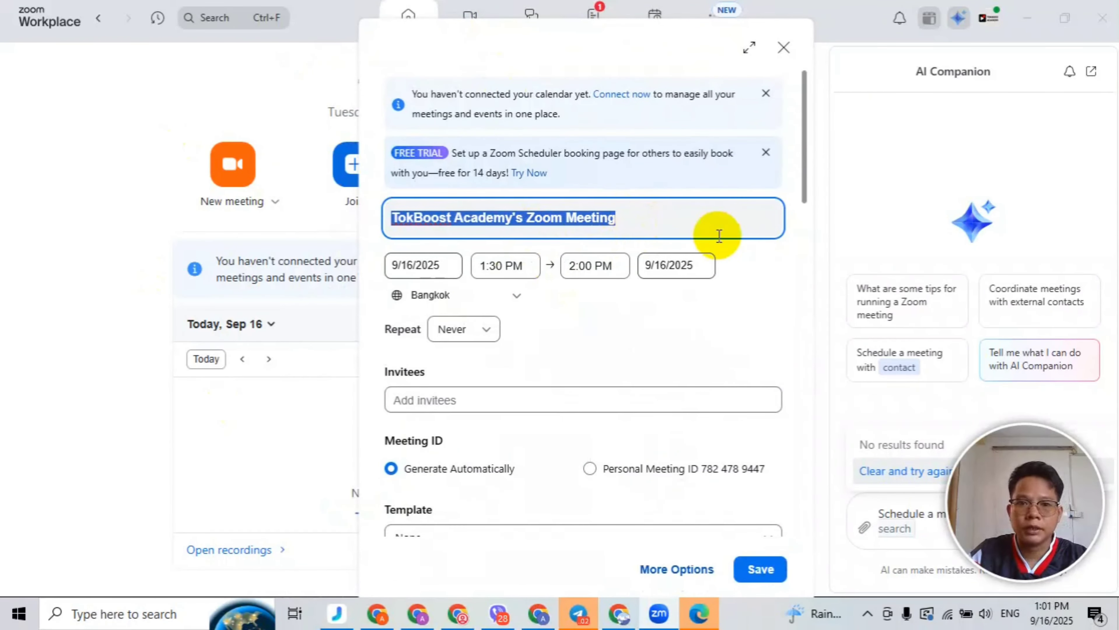
{"action": "left_click", "coordinate": [635, 222]}
{"action": "left_click_drag", "start_coordinate": [707, 225], "coordinate": [279, 205]}
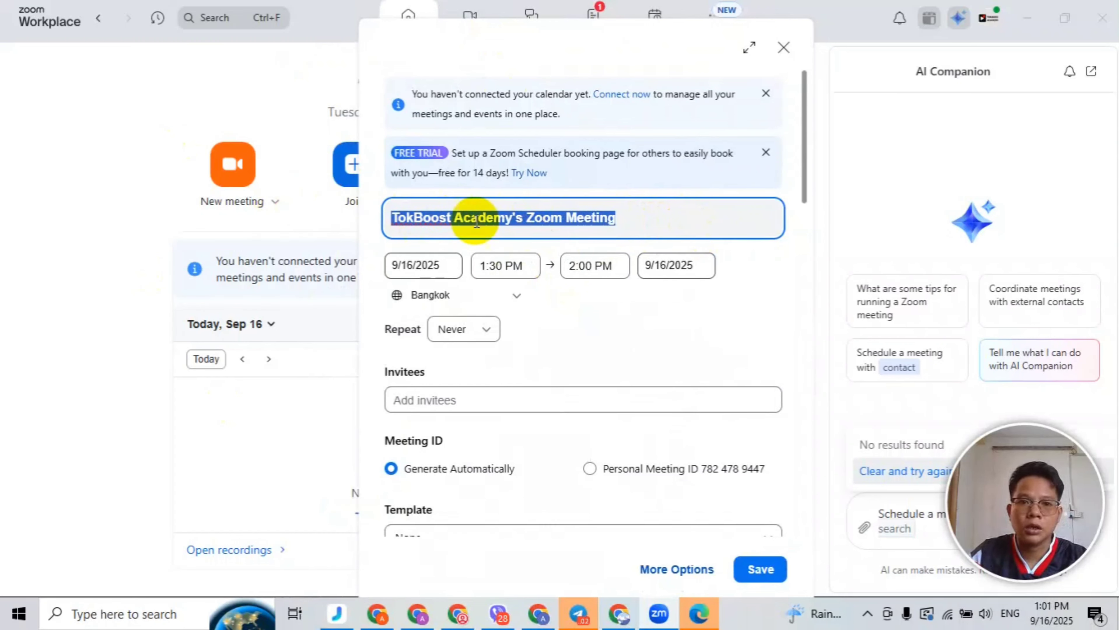
{"action": "mouse_move", "coordinate": [644, 221]}
{"action": "left_mouse_down"}
{"action": "mouse_move", "coordinate": [655, 215]}
{"action": "mouse_move", "coordinate": [256, 216]}
{"action": "left_mouse_up"}
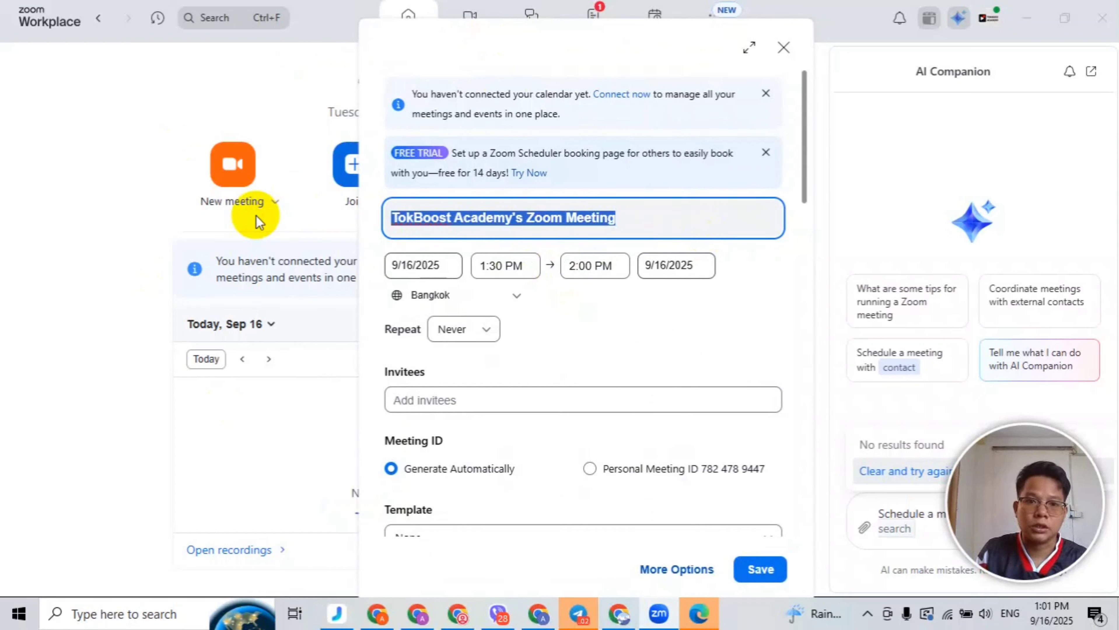
Title the meeting 'Social Media & Monetization Knowledge Sharing - Tokboost Academy', fixing trailing typos
{"action": "type", "text": "So"}
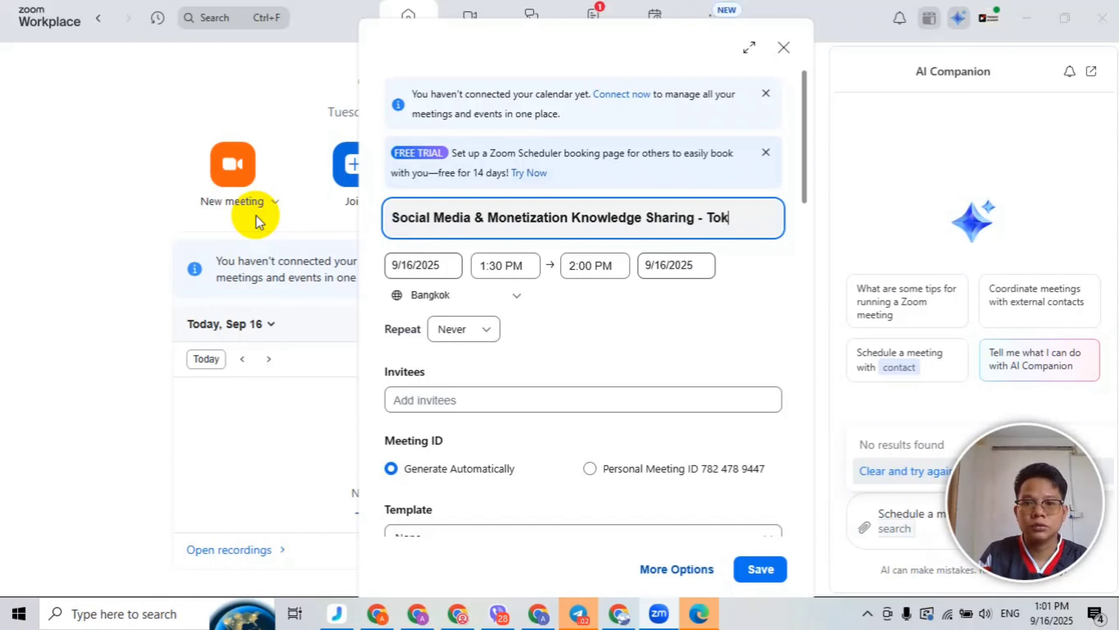
{"action": "type", "text": "Ac"}
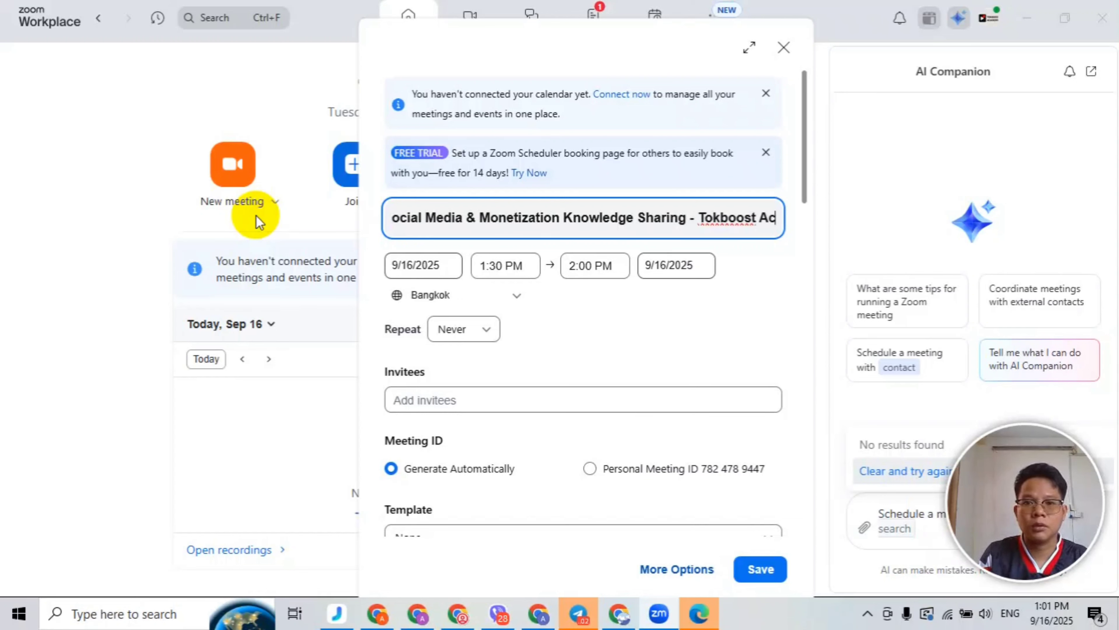
{"action": "type", "text": "ademyh"}
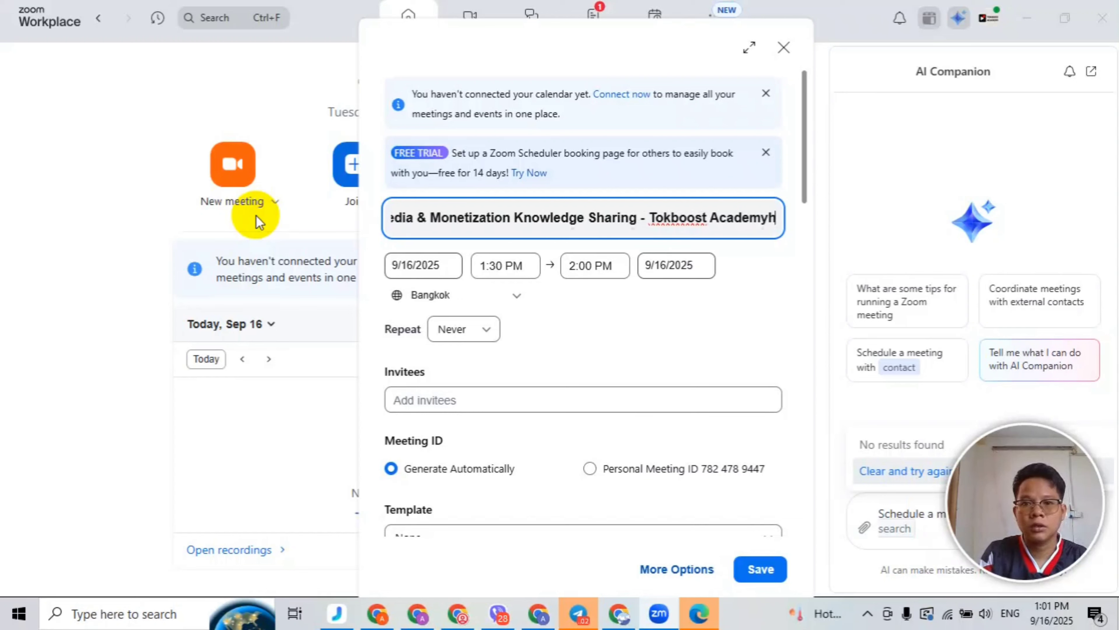
{"action": "key", "text": "BackSpace"}
{"action": "type", "text": "y"}
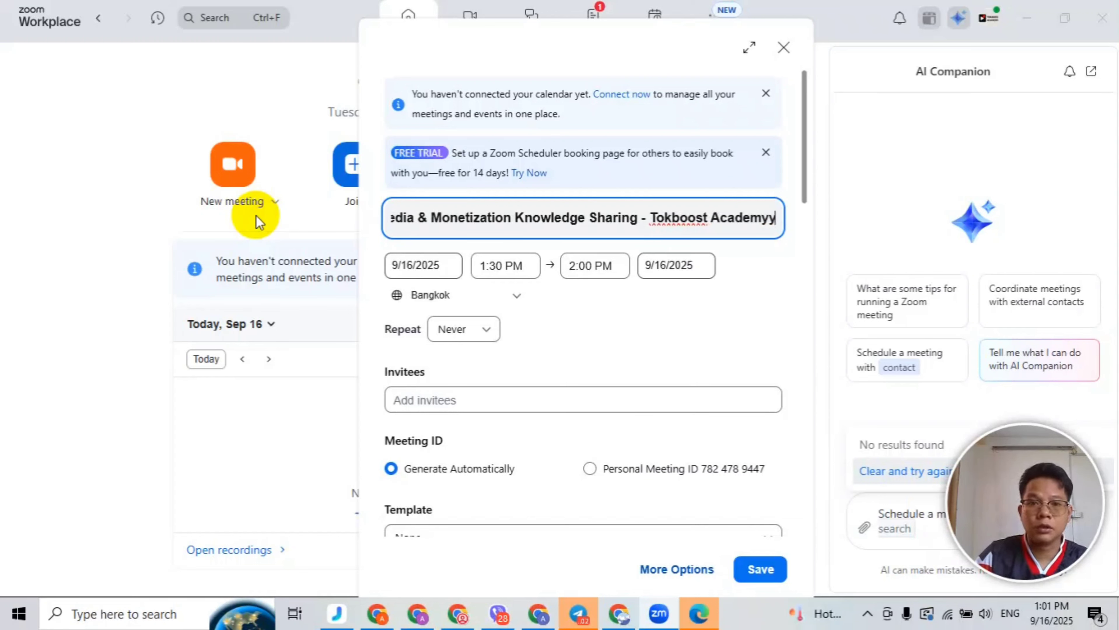
{"action": "key", "text": "ctrl+a"}
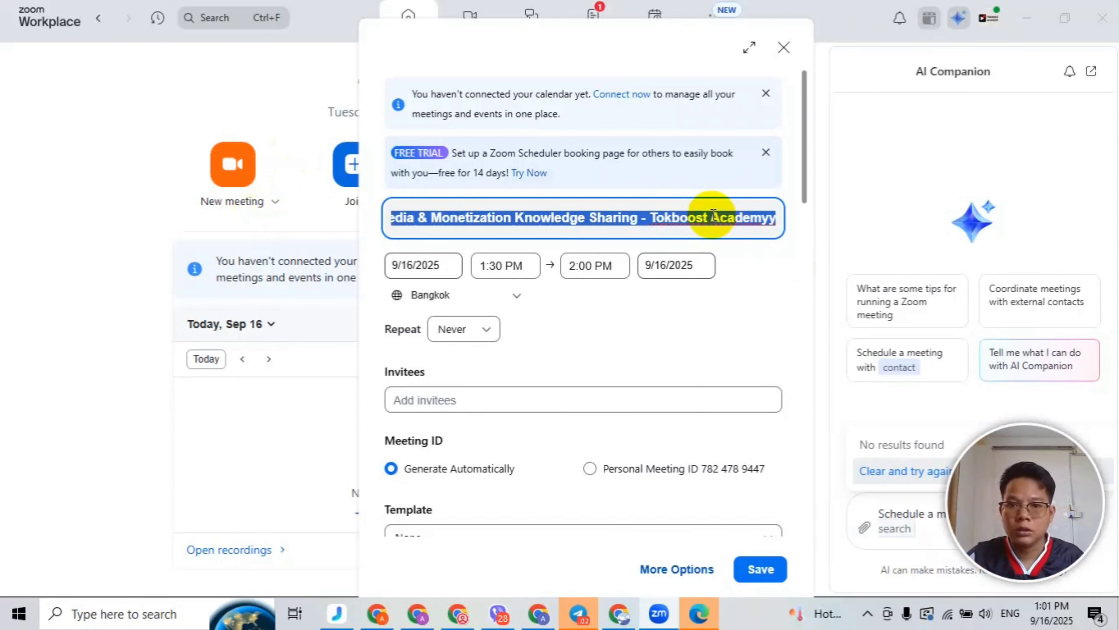
{"action": "left_click", "coordinate": [710, 217]}
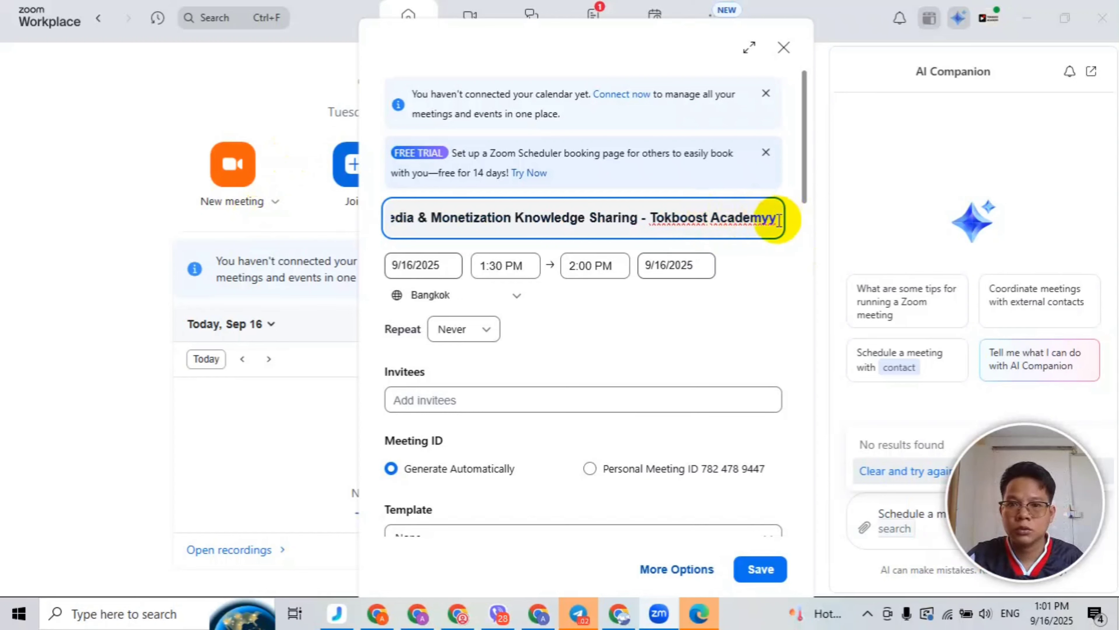
{"action": "key", "text": "BackSpace"}
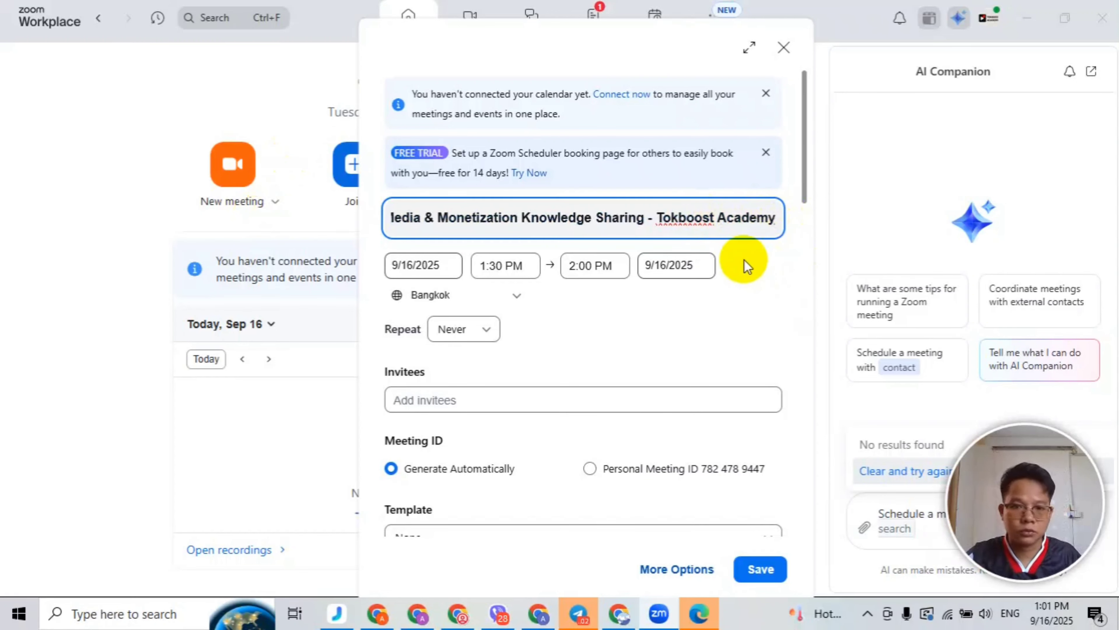
{"action": "key", "text": "ctrl+a"}
{"action": "left_click", "coordinate": [702, 218]}
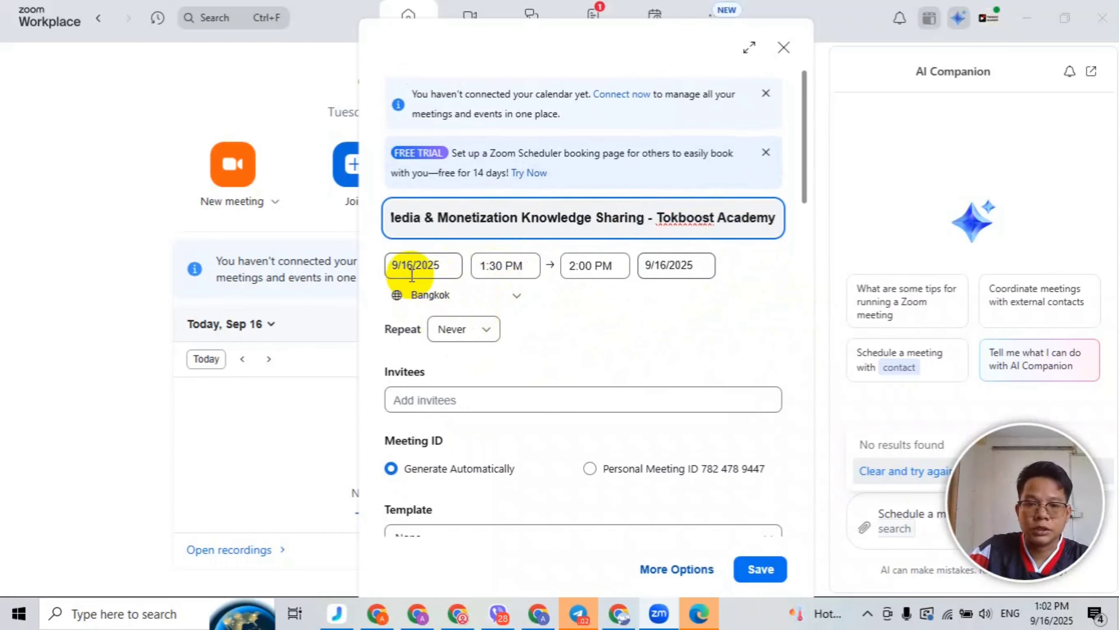
{"action": "left_click", "coordinate": [484, 331]}
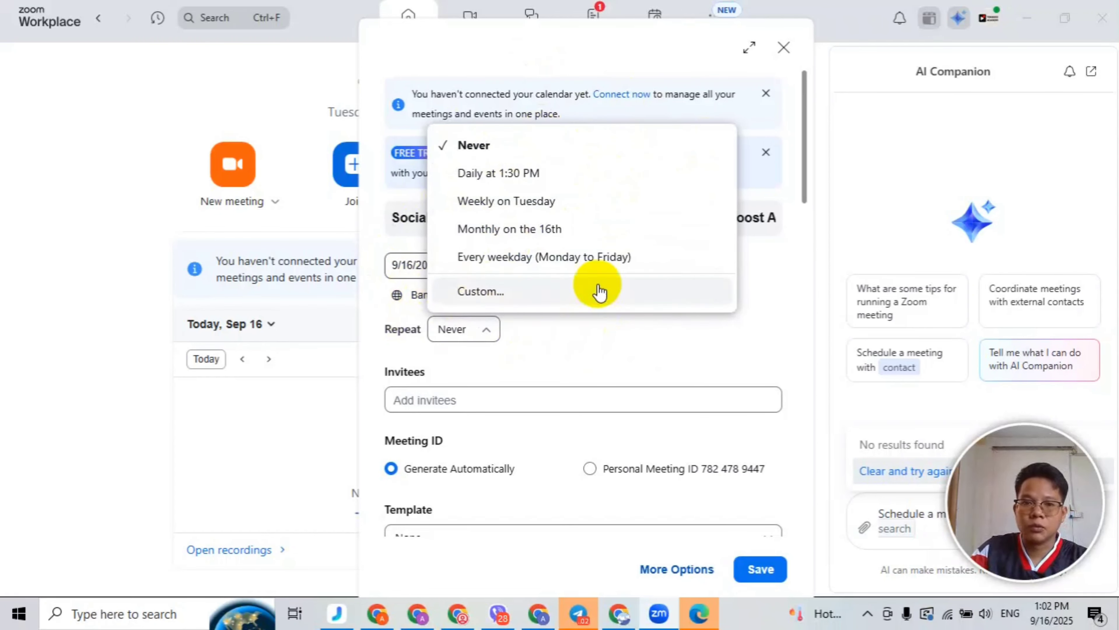
{"action": "left_click", "coordinate": [484, 305]}
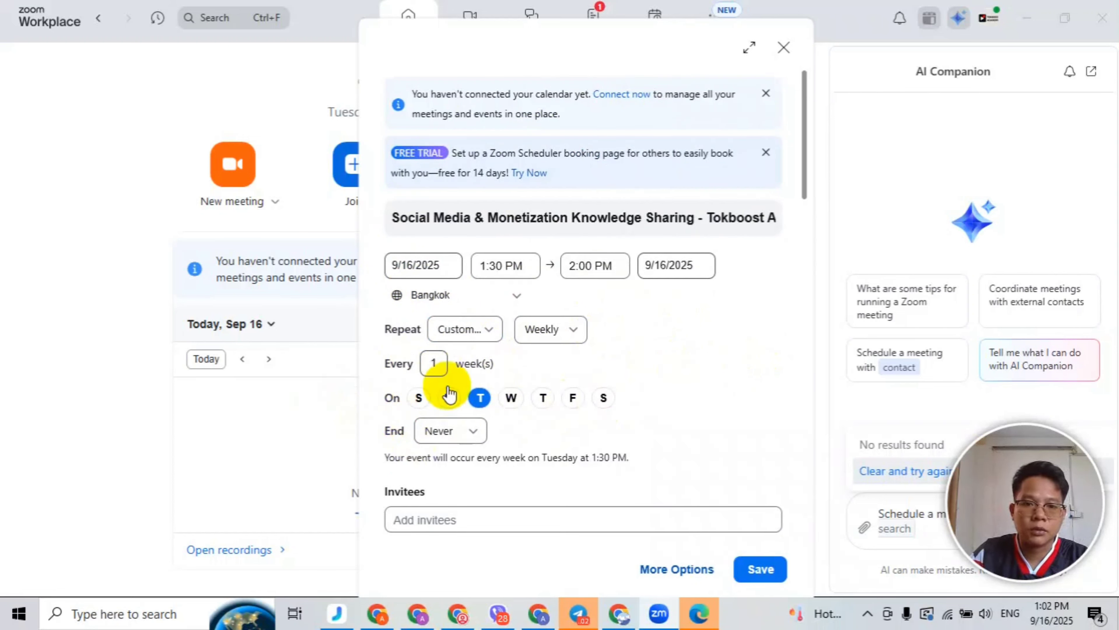
{"action": "left_click", "coordinate": [489, 328]}
{"action": "left_click", "coordinate": [482, 122]}
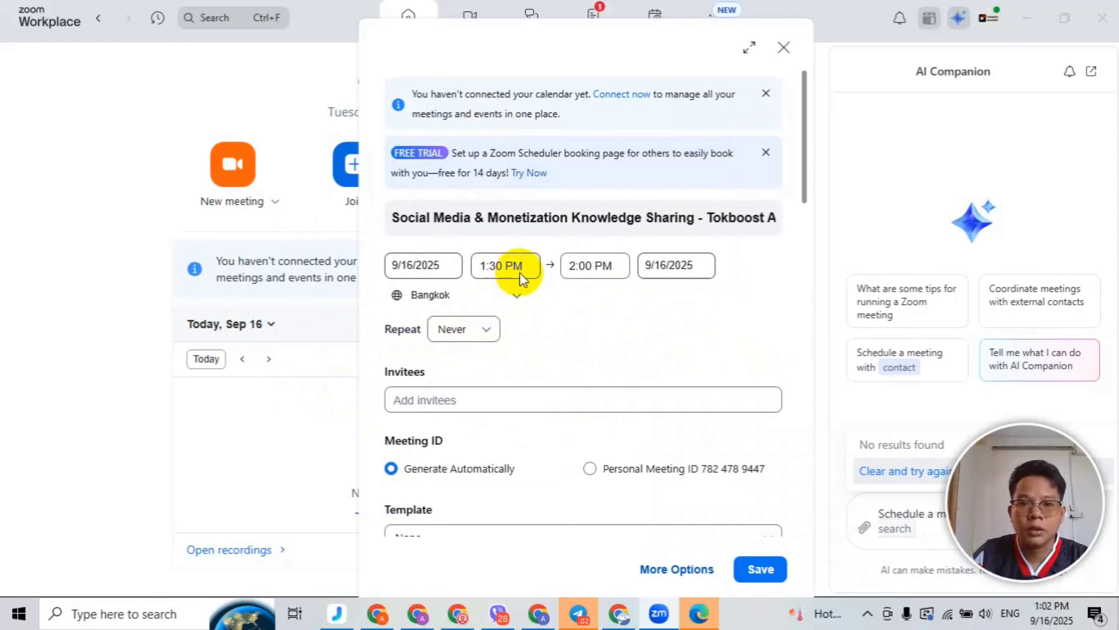
Change the time zone to (GMT+06:30) Rangoon, shifting the slot to 1:00–1:30 PM
{"action": "left_click", "coordinate": [517, 295]}
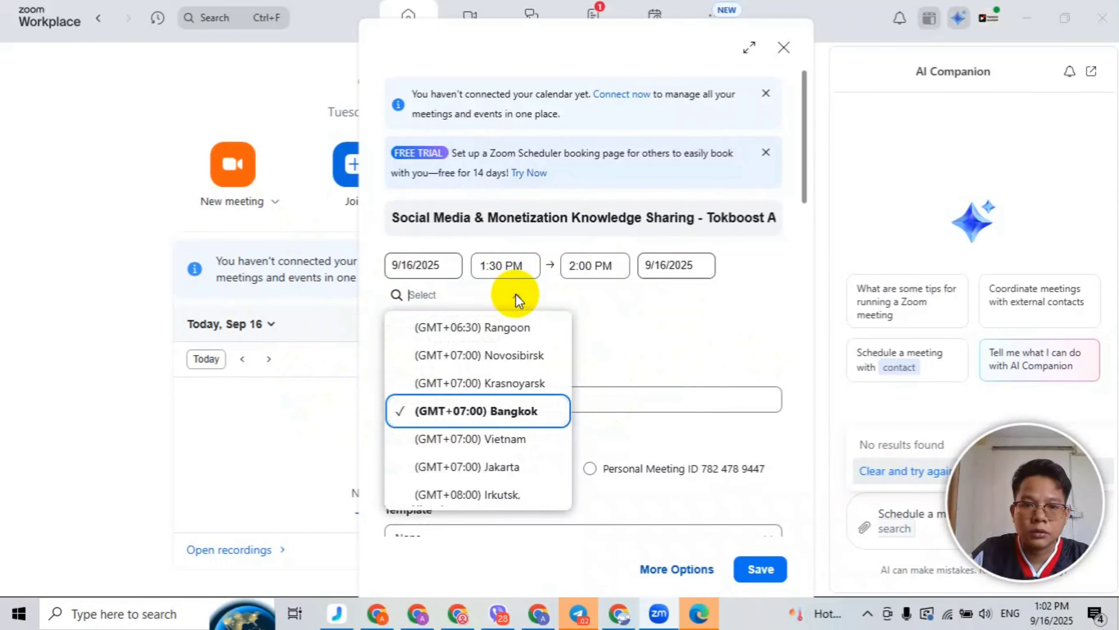
{"action": "left_click", "coordinate": [675, 310]}
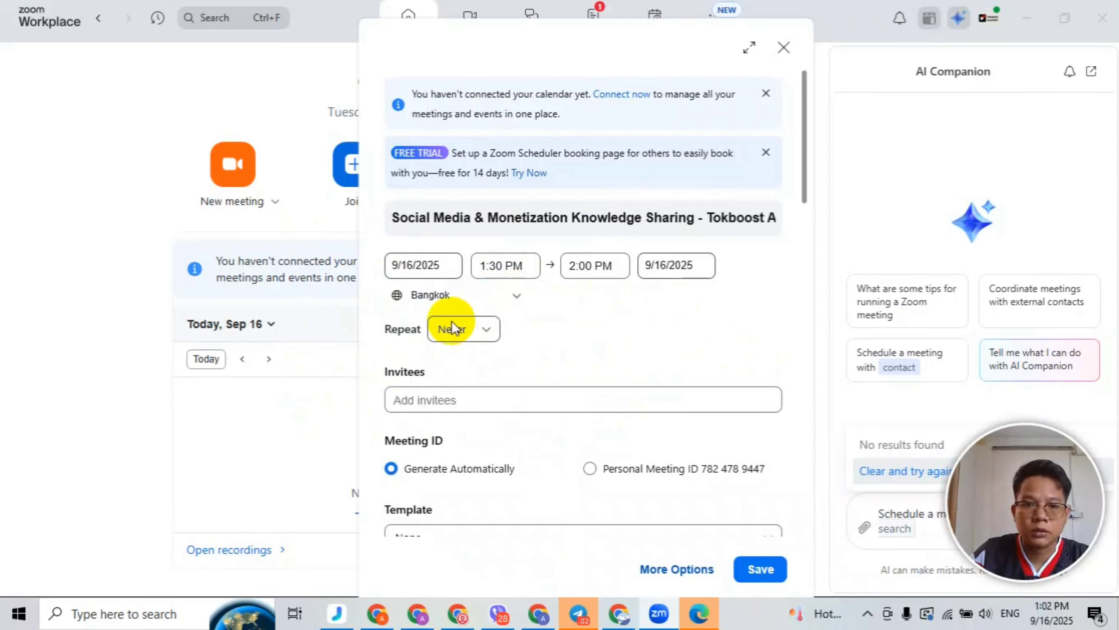
{"action": "left_click", "coordinate": [484, 331]}
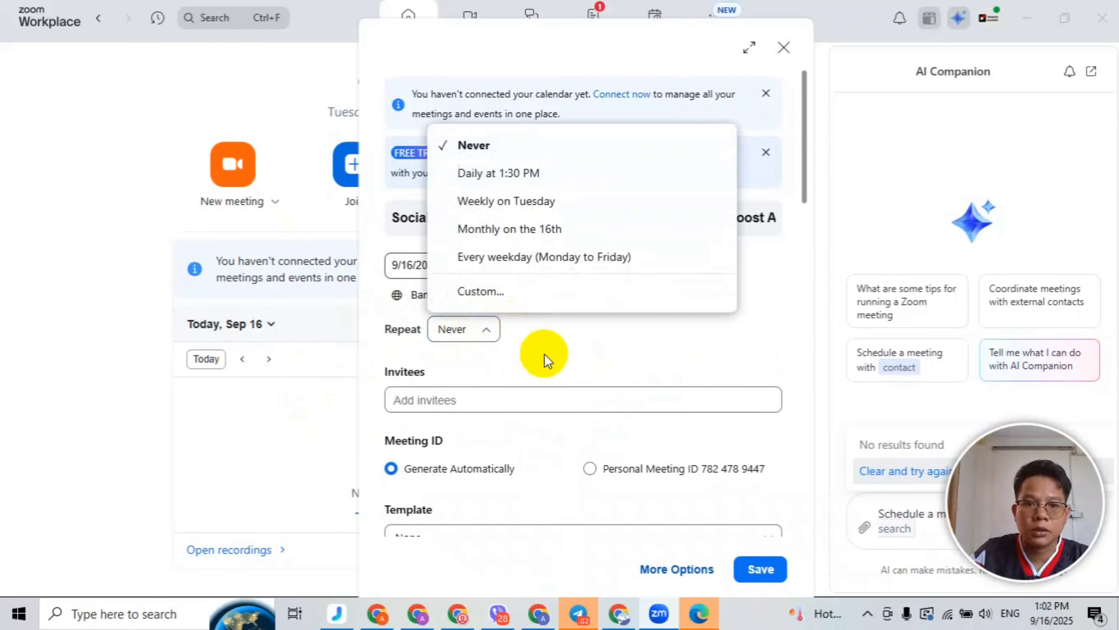
{"action": "left_click", "coordinate": [544, 354]}
{"action": "left_click", "coordinate": [511, 296]}
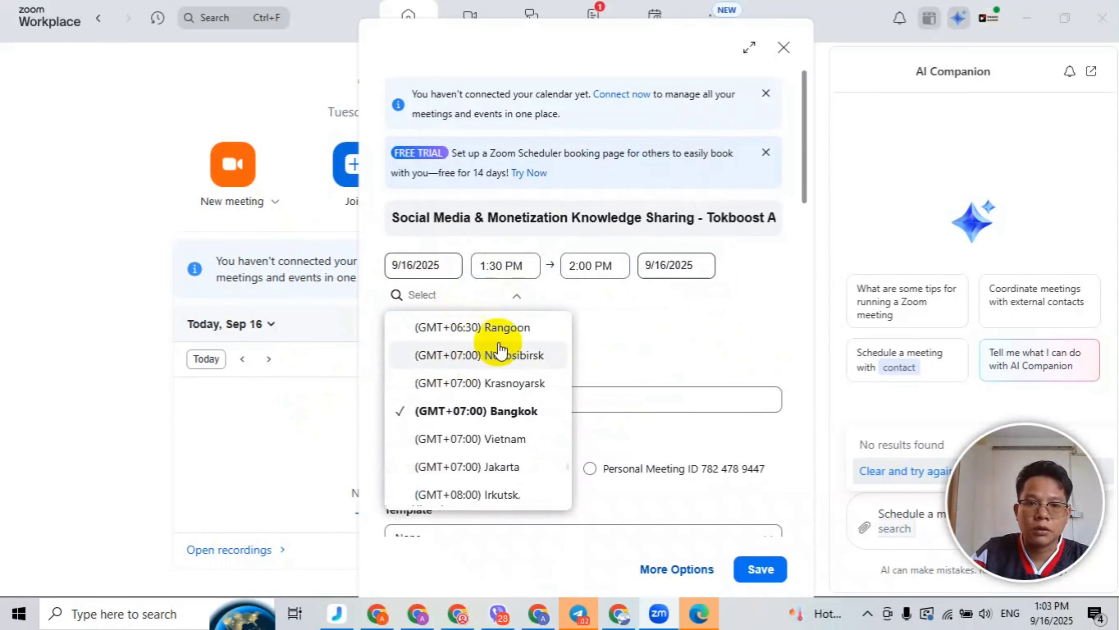
{"action": "left_click", "coordinate": [507, 331]}
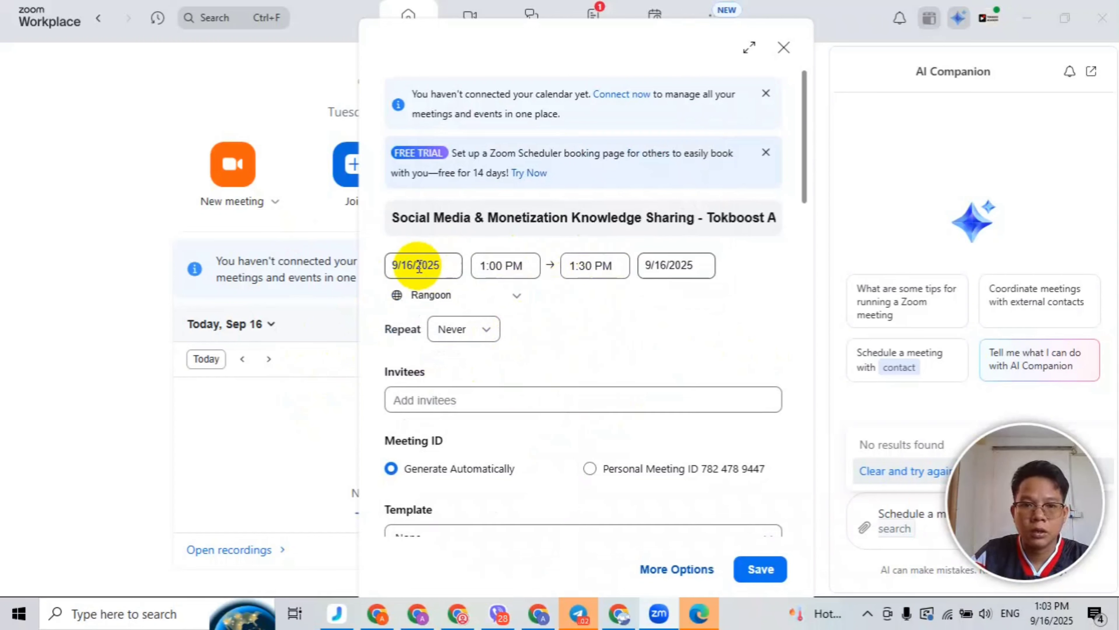
Check the end-time choices and keep the start date on 9/16/2025
{"action": "left_click", "coordinate": [596, 269]}
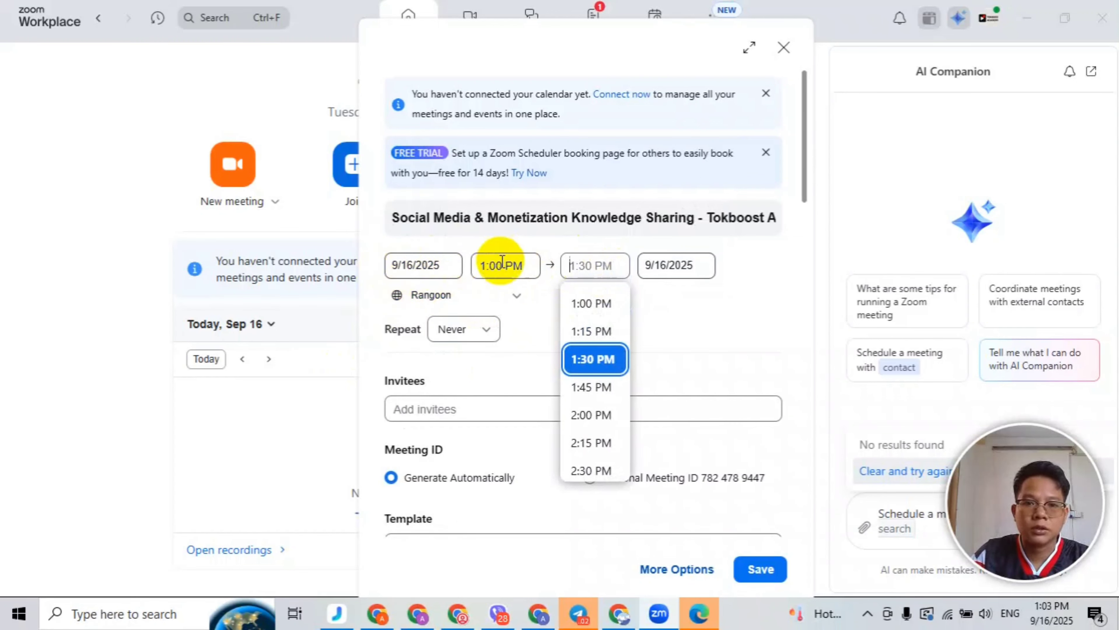
{"action": "left_click", "coordinate": [598, 265]}
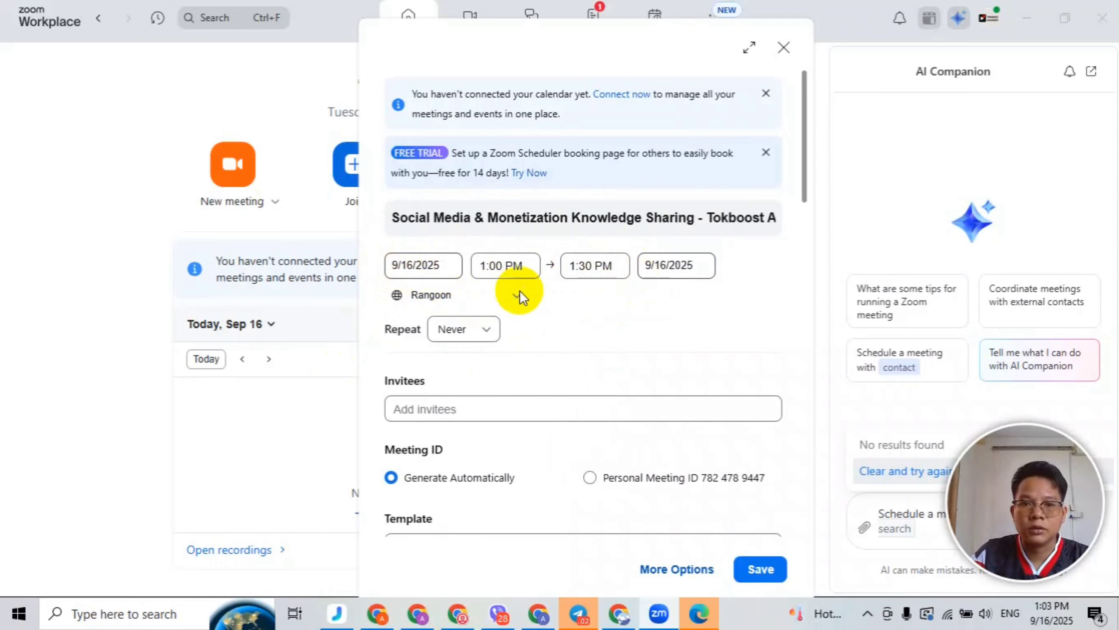
{"action": "left_click_drag", "start_coordinate": [400, 265], "coordinate": [428, 265]}
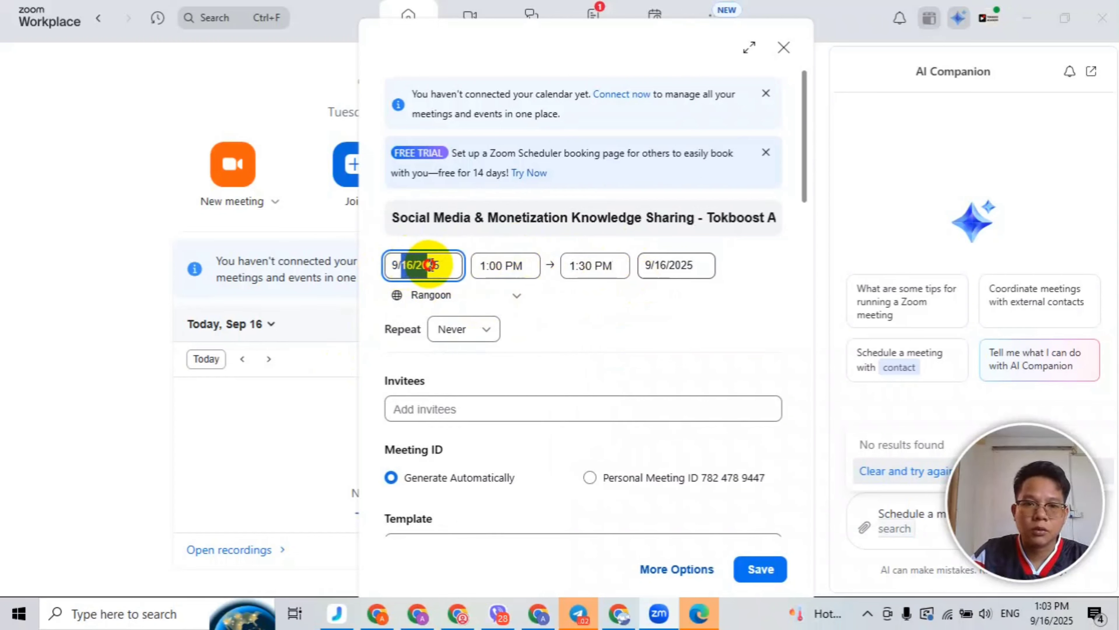
{"action": "left_click", "coordinate": [445, 263]}
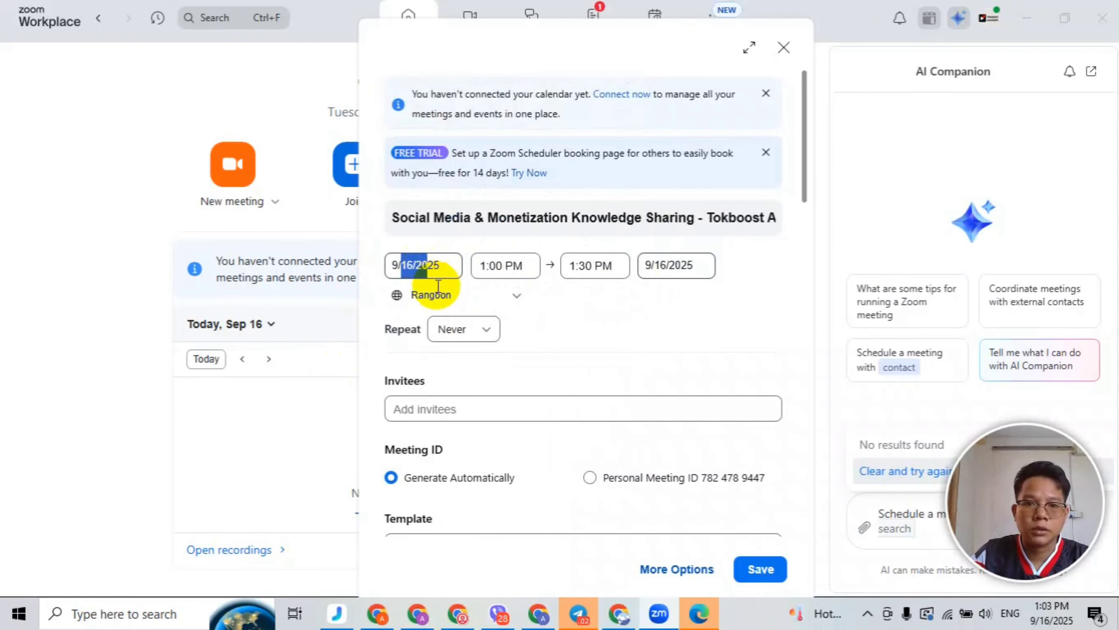
{"action": "left_click", "coordinate": [434, 264]}
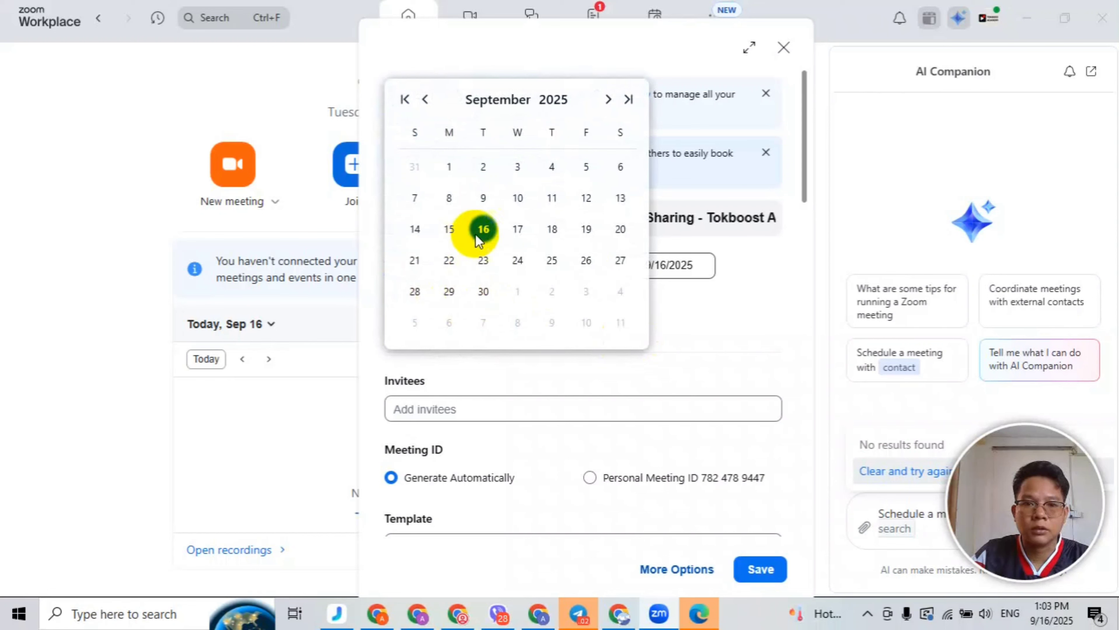
{"action": "left_click", "coordinate": [478, 234]}
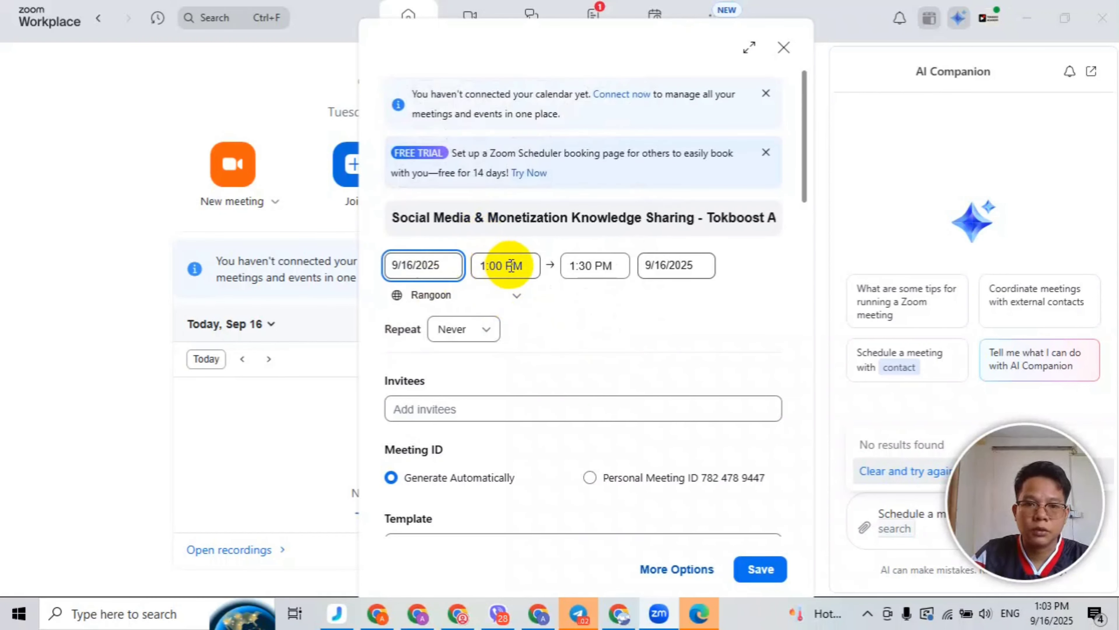
Browse the start-time choices, briefly trying 8:30 AM
{"action": "left_click", "coordinate": [486, 265]}
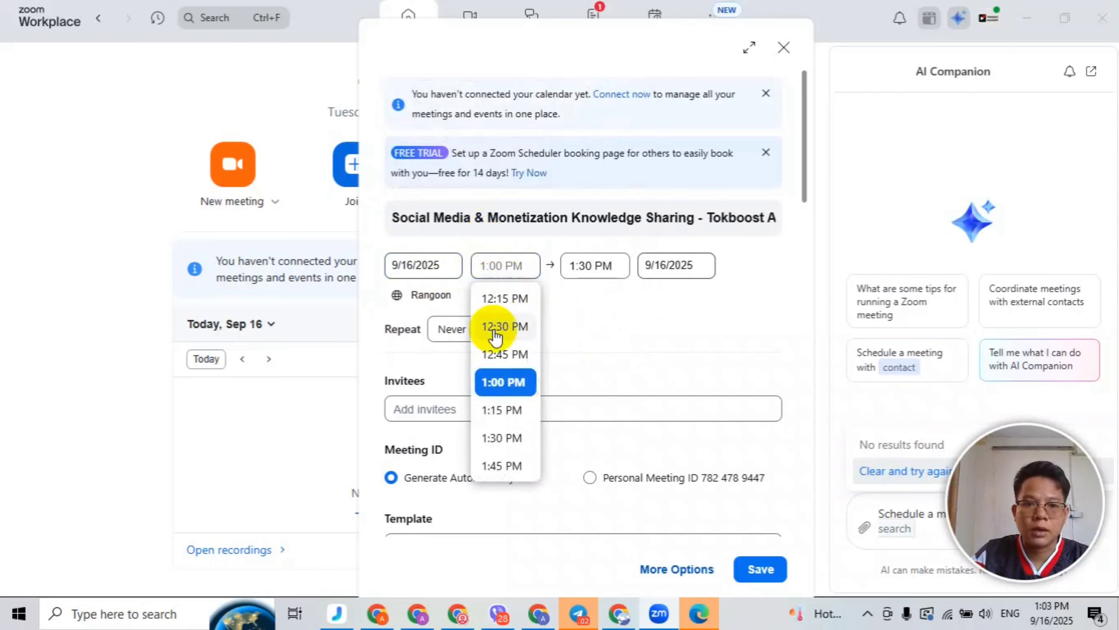
{"action": "scroll", "coordinate": [510, 379], "scroll_direction": "down", "scroll_amount": 2}
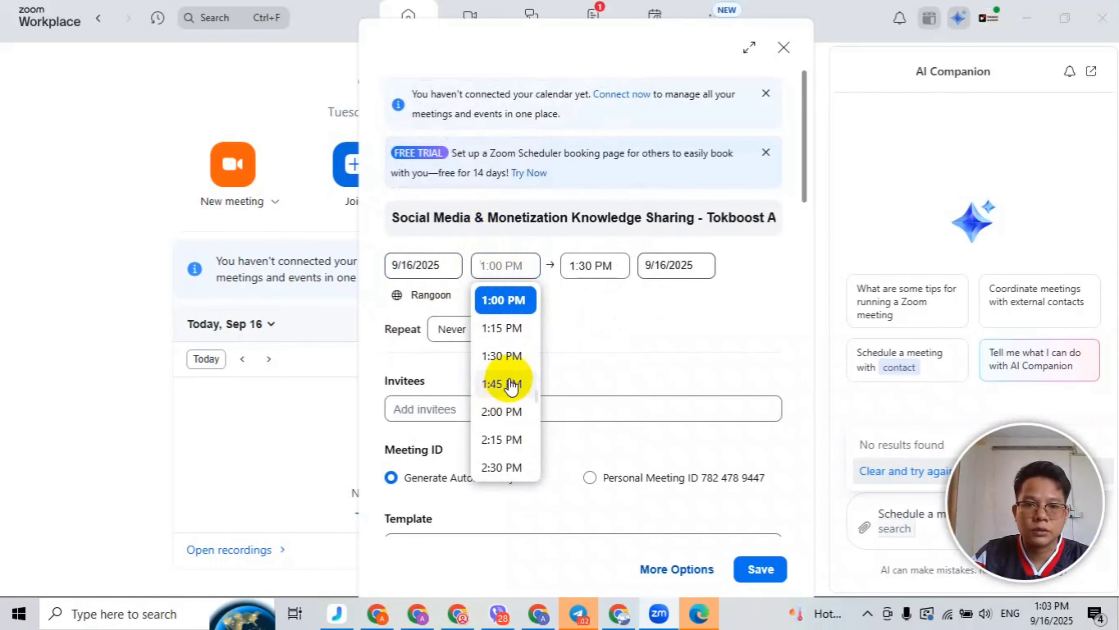
{"action": "scroll", "coordinate": [512, 384], "scroll_direction": "up", "scroll_amount": 6}
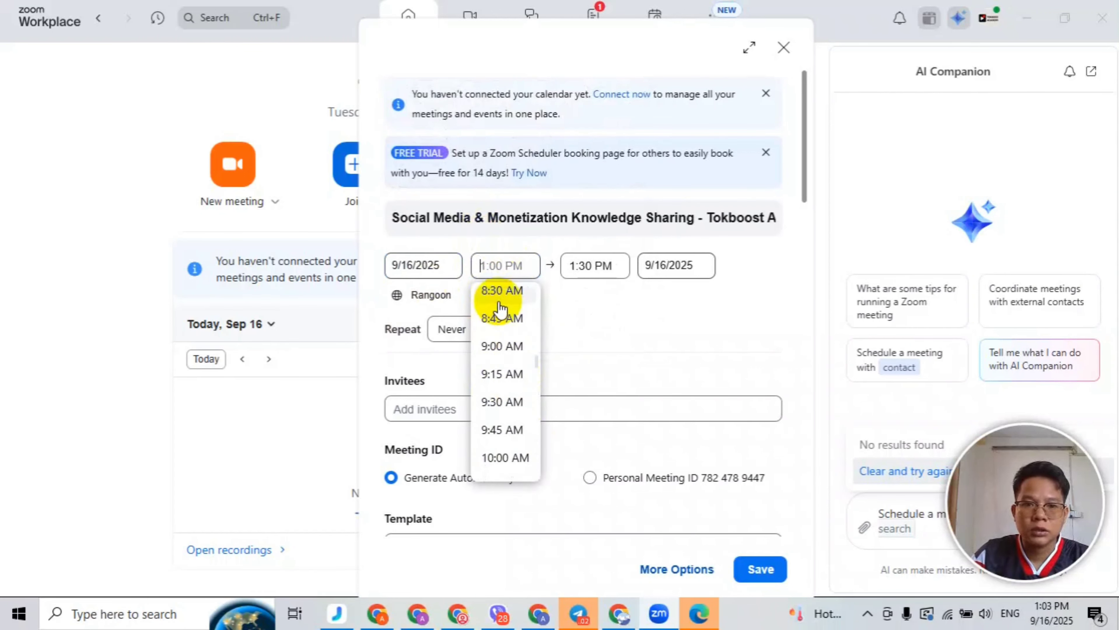
{"action": "left_click", "coordinate": [492, 290]}
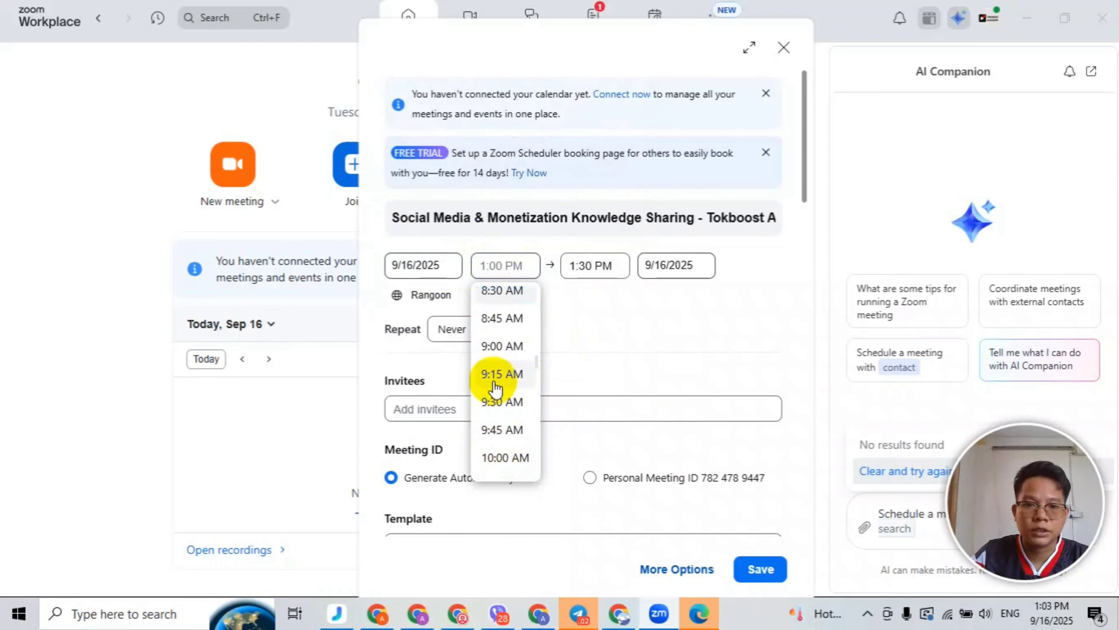
{"action": "scroll", "coordinate": [500, 388], "scroll_direction": "down", "scroll_amount": 5}
{"action": "scroll", "coordinate": [516, 403], "scroll_direction": "down", "scroll_amount": 2}
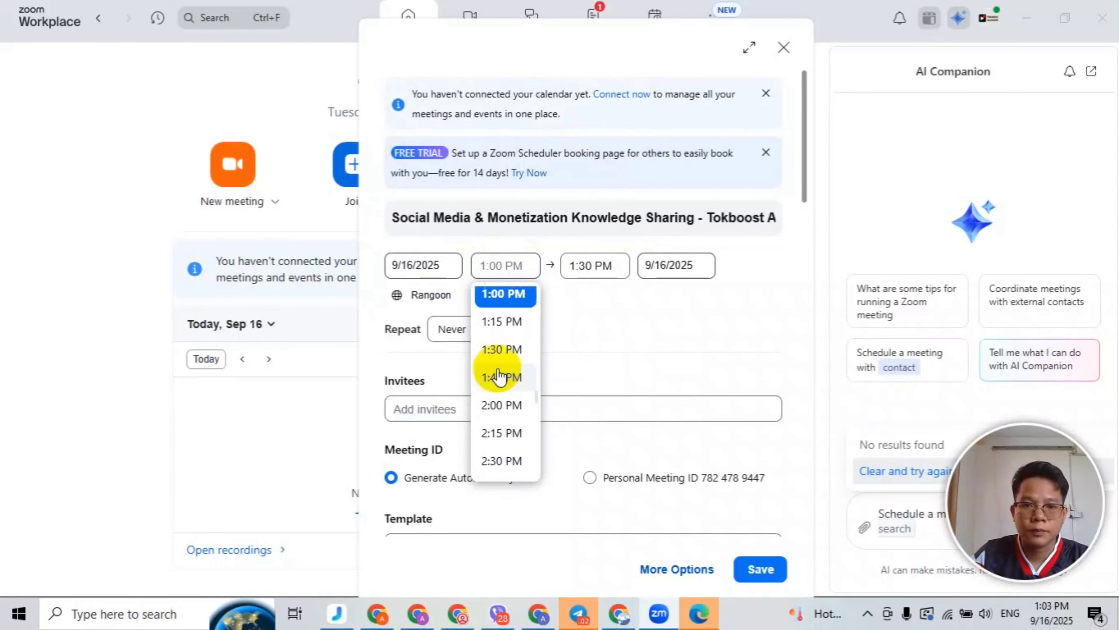
{"action": "scroll", "coordinate": [501, 373], "scroll_direction": "up", "scroll_amount": 1}
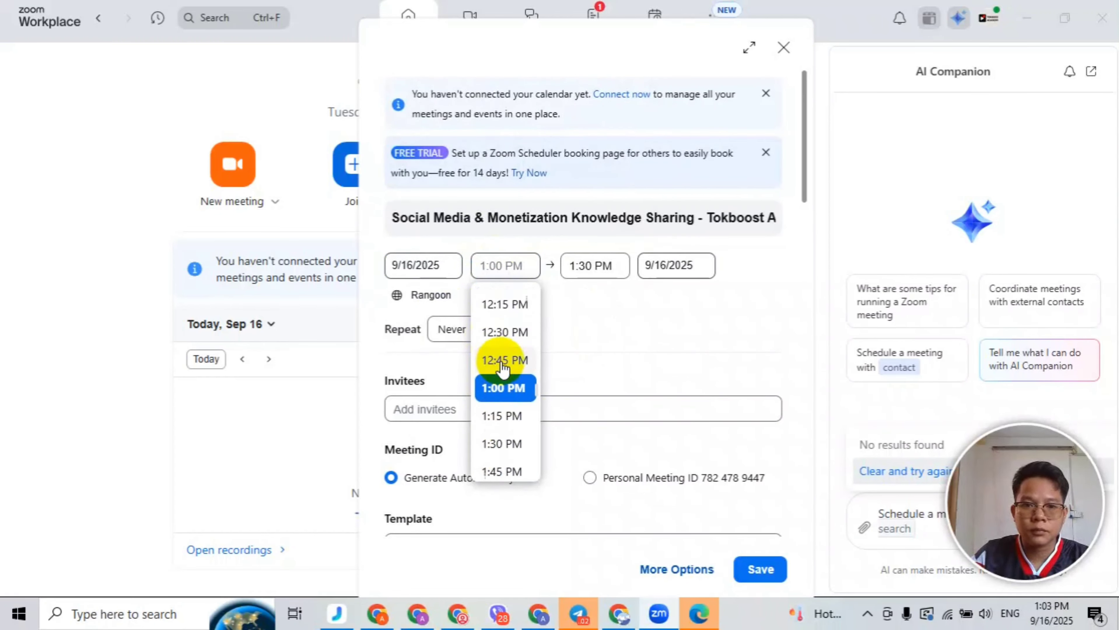
{"action": "scroll", "coordinate": [503, 366], "scroll_direction": "up", "scroll_amount": 3}
{"action": "scroll", "coordinate": [504, 361], "scroll_direction": "up", "scroll_amount": 1}
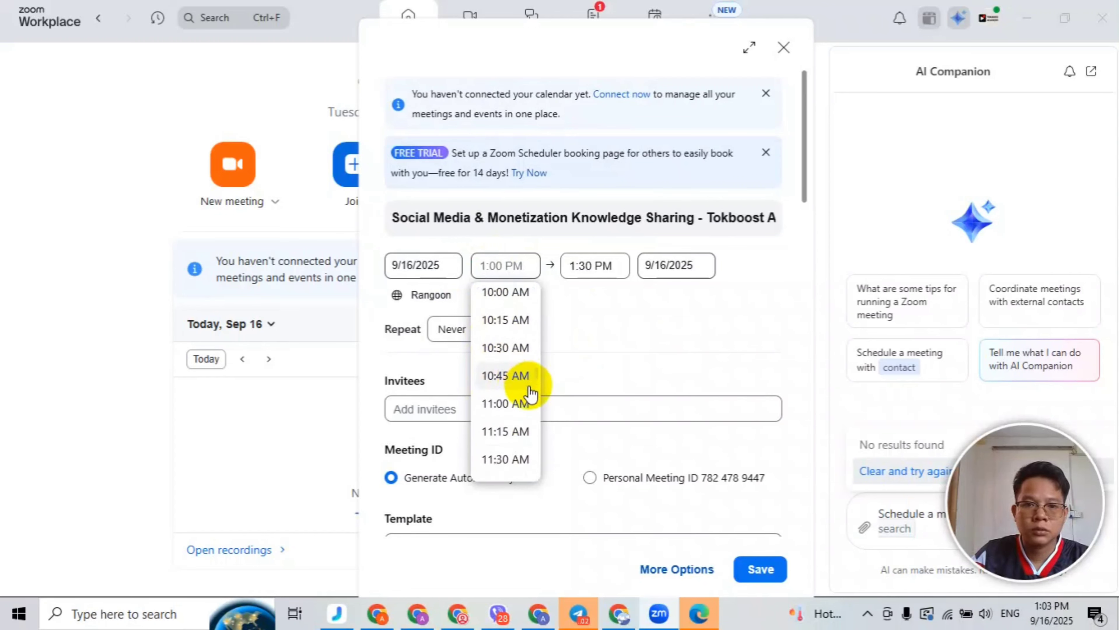
{"action": "scroll", "coordinate": [528, 385], "scroll_direction": "down", "scroll_amount": 2}
{"action": "left_click", "coordinate": [517, 268]}
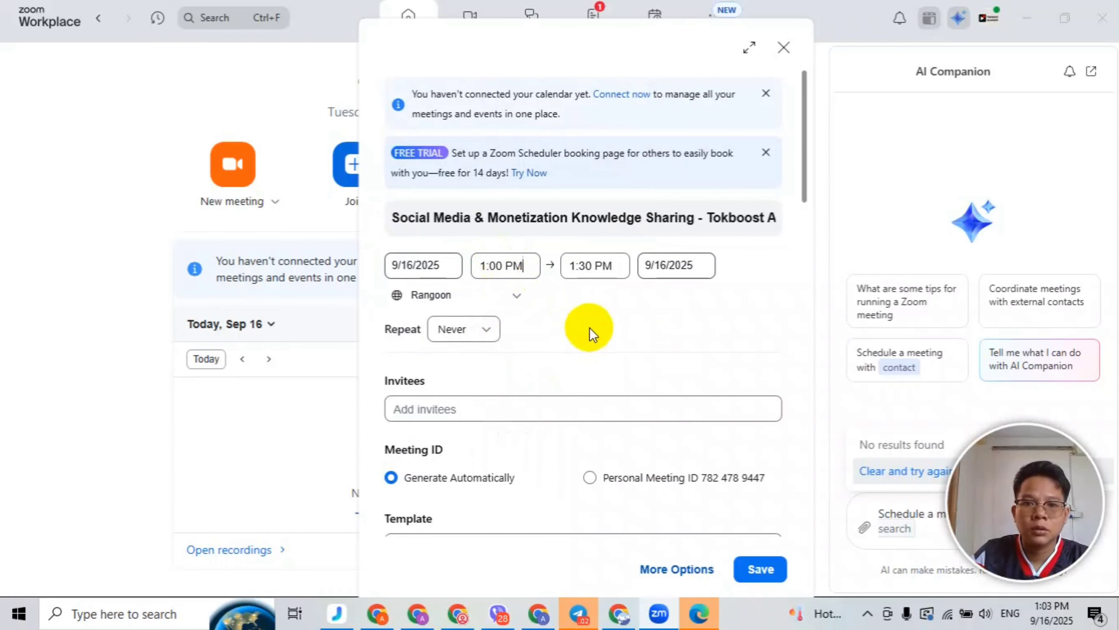
Type 8:30 PM as the start time so the meeting ends at 9:00 PM
{"action": "left_click", "coordinate": [496, 265]}
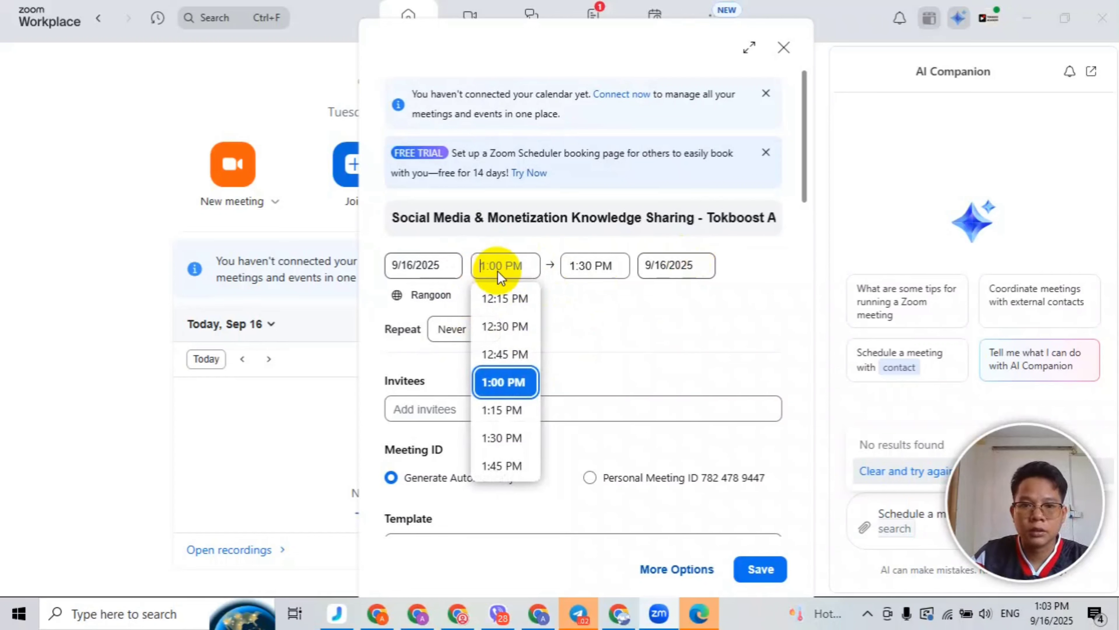
{"action": "double_click", "coordinate": [495, 261]}
{"action": "left_click", "coordinate": [496, 262]}
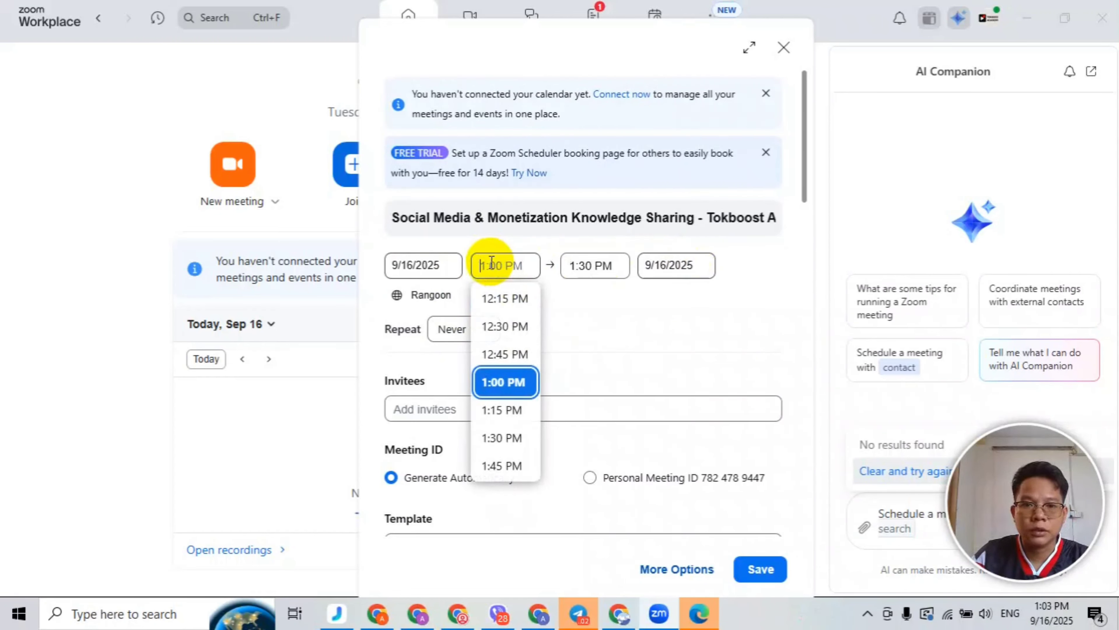
{"action": "left_click", "coordinate": [486, 261]}
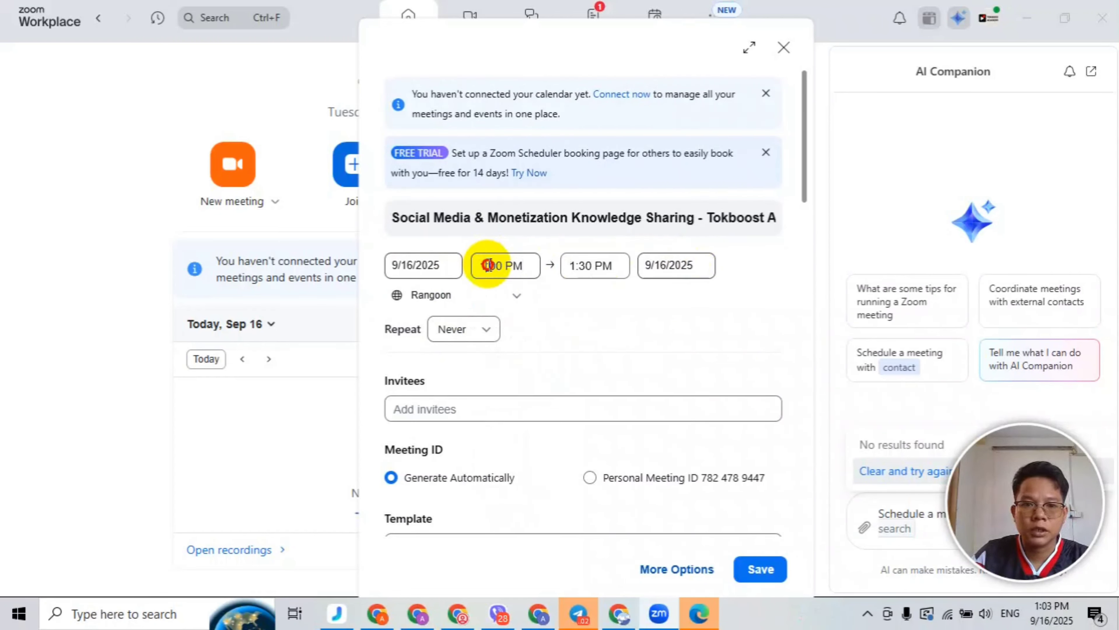
{"action": "left_click", "coordinate": [488, 264]}
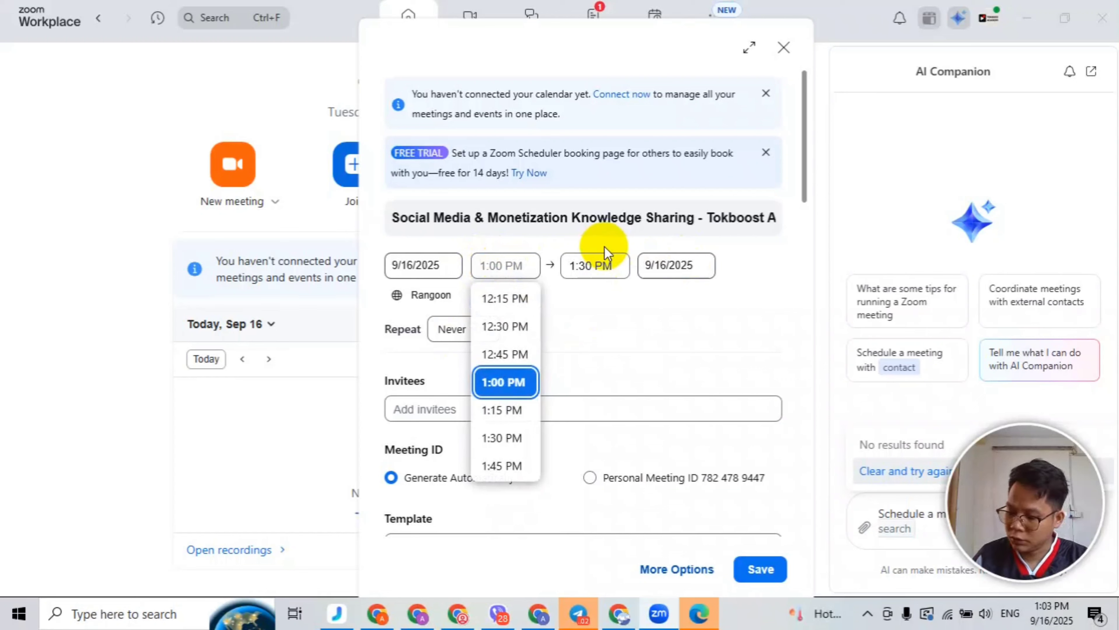
{"action": "type", "text": "8"}
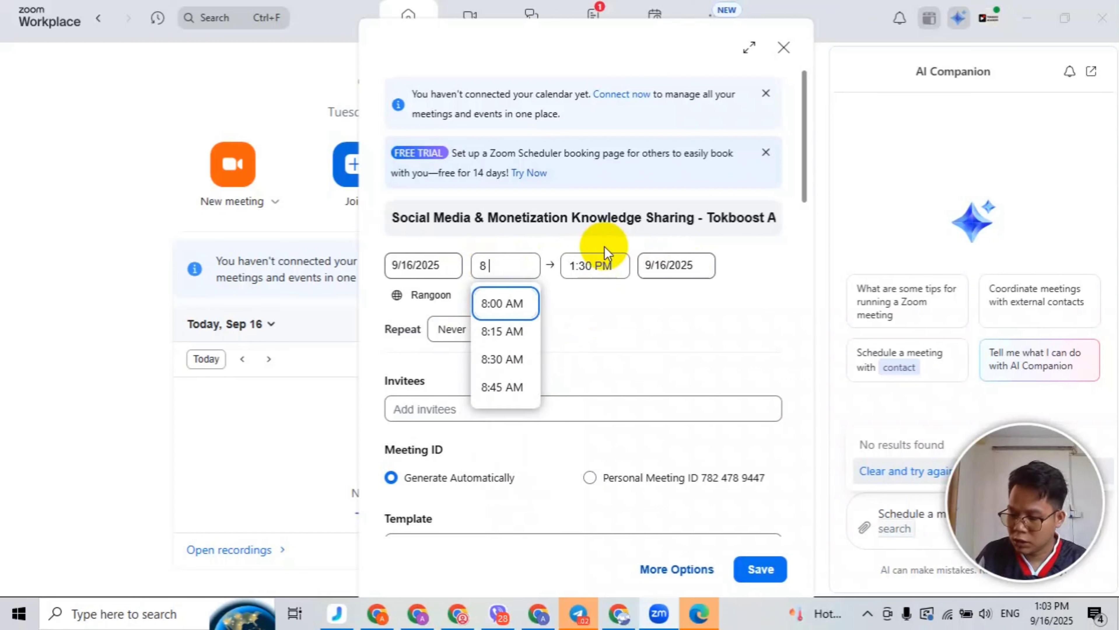
{"action": "type", "text": " 30"}
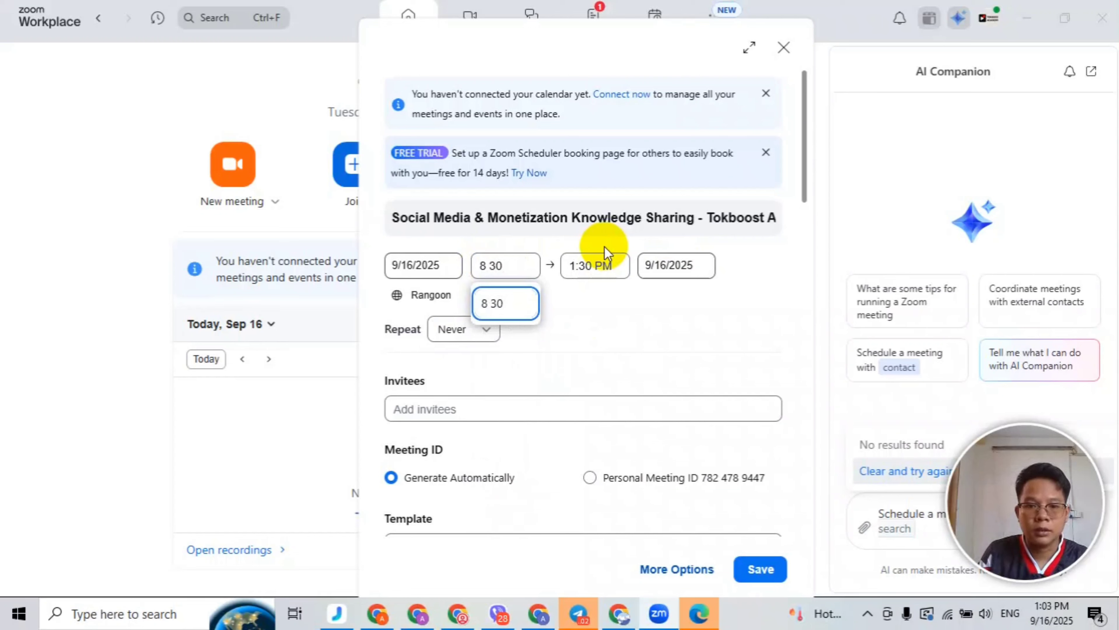
{"action": "type", "text": " PM"}
{"action": "key", "text": "Return"}
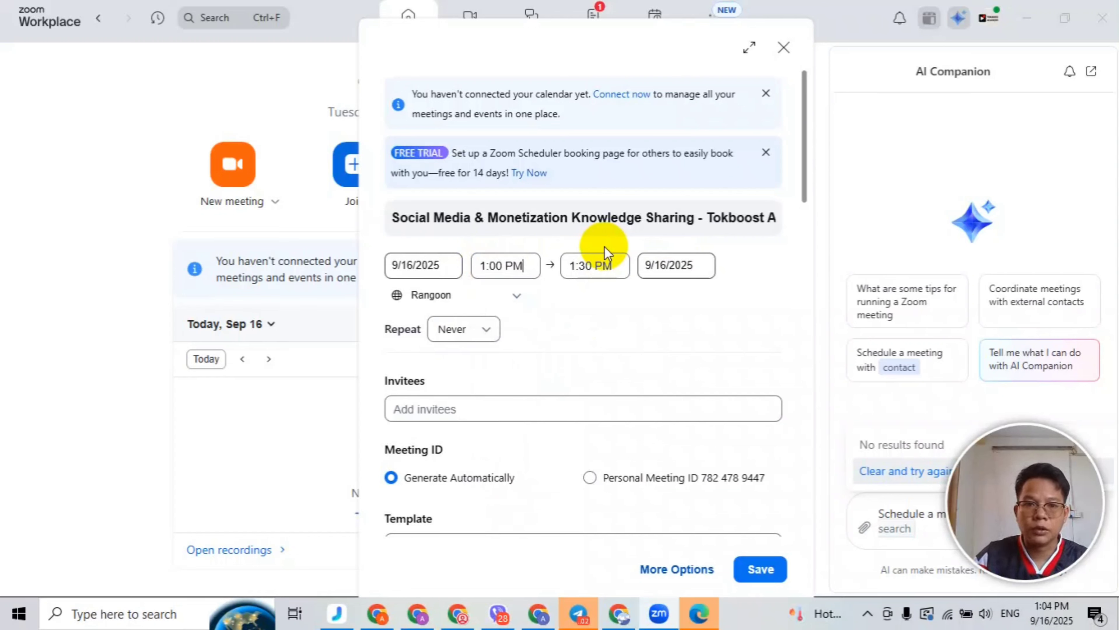
{"action": "left_click", "coordinate": [482, 267]}
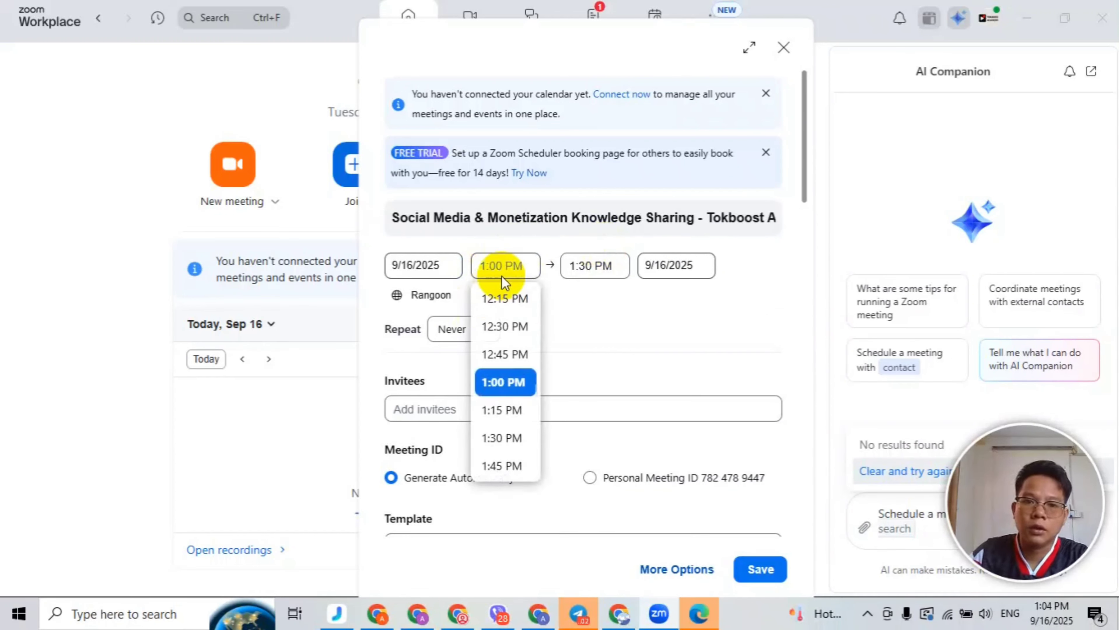
{"action": "left_click", "coordinate": [527, 266]}
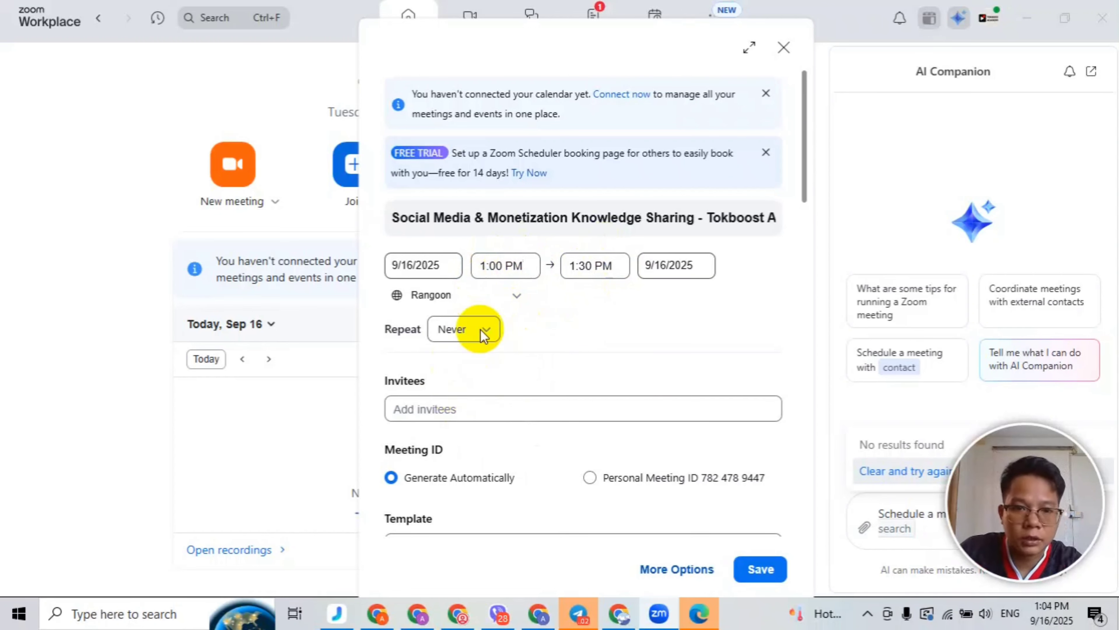
{"action": "left_click", "coordinate": [504, 262]}
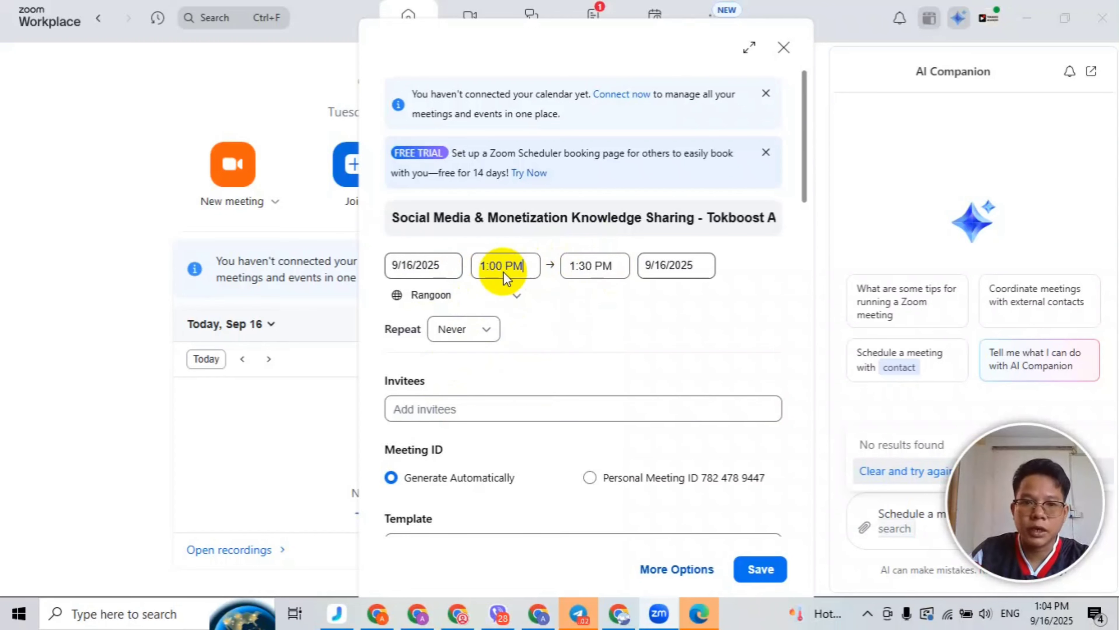
{"action": "left_click", "coordinate": [570, 266]}
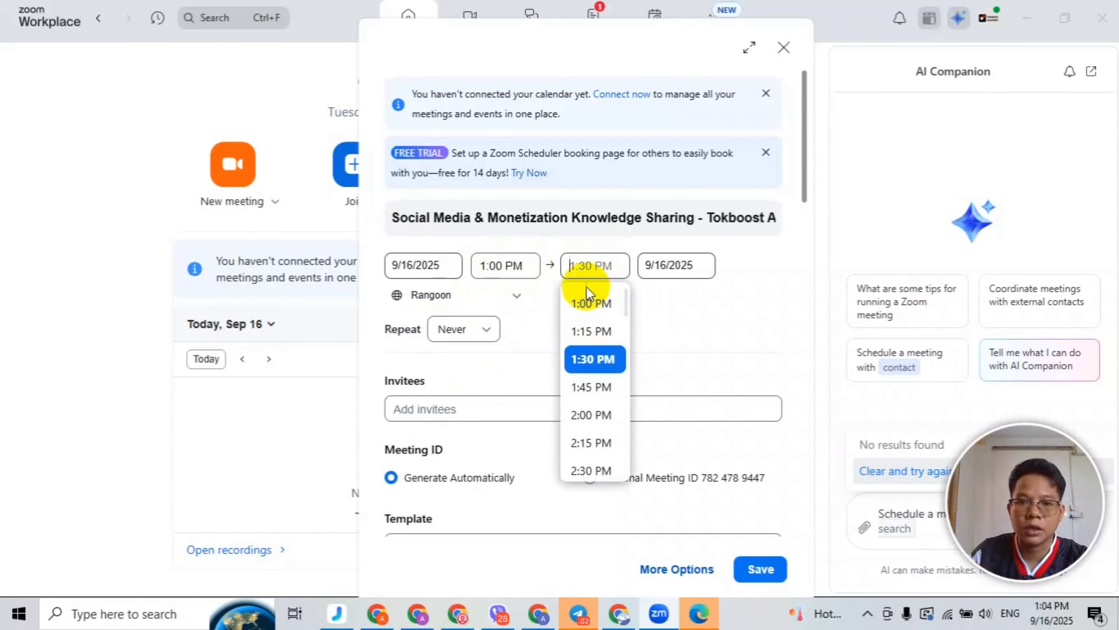
{"action": "type", "text": "8 : "}
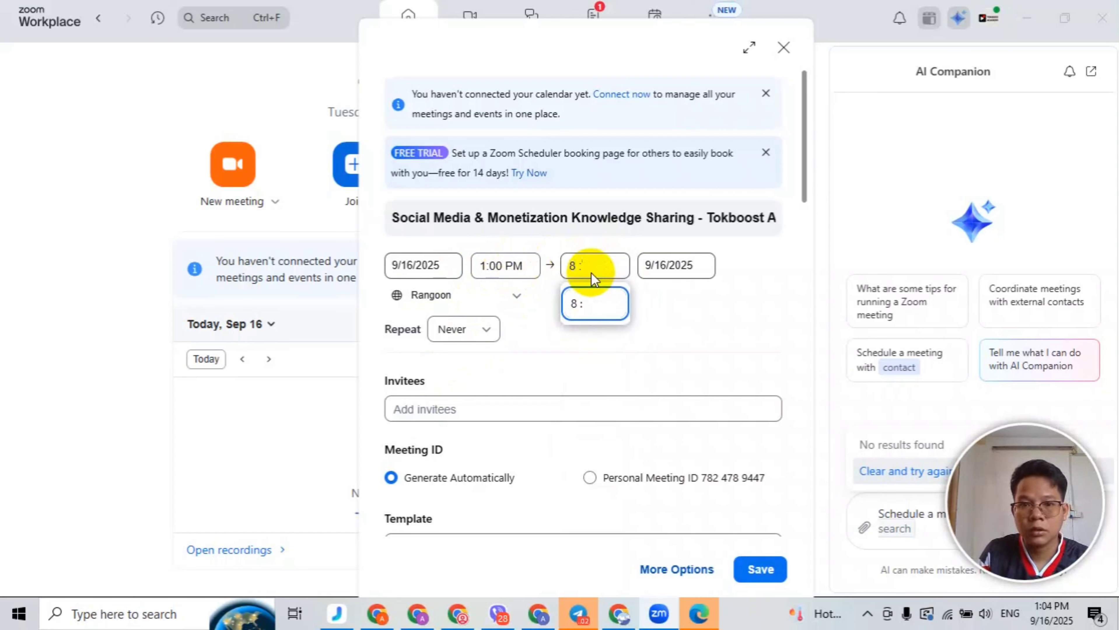
{"action": "type", "text": "30 "}
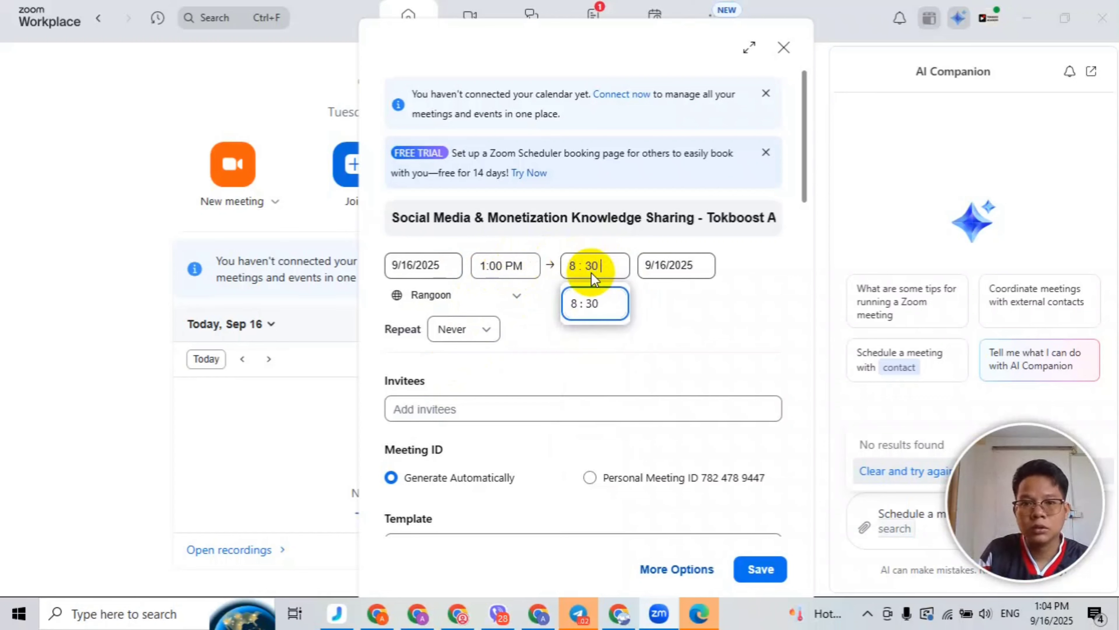
{"action": "type", "text": "PM"}
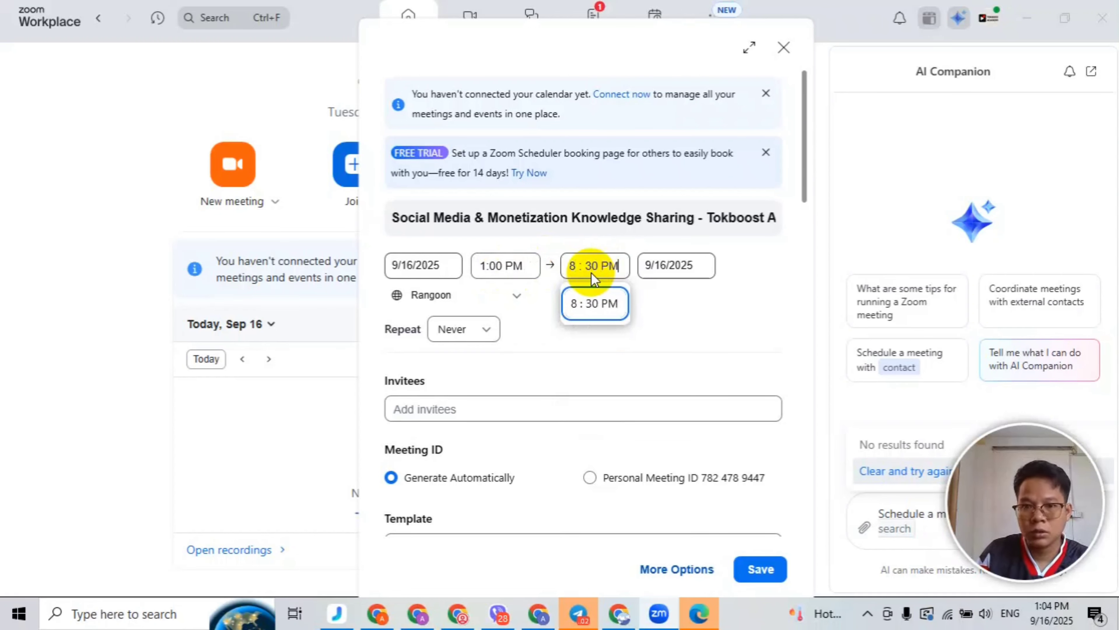
{"action": "key", "text": "Return"}
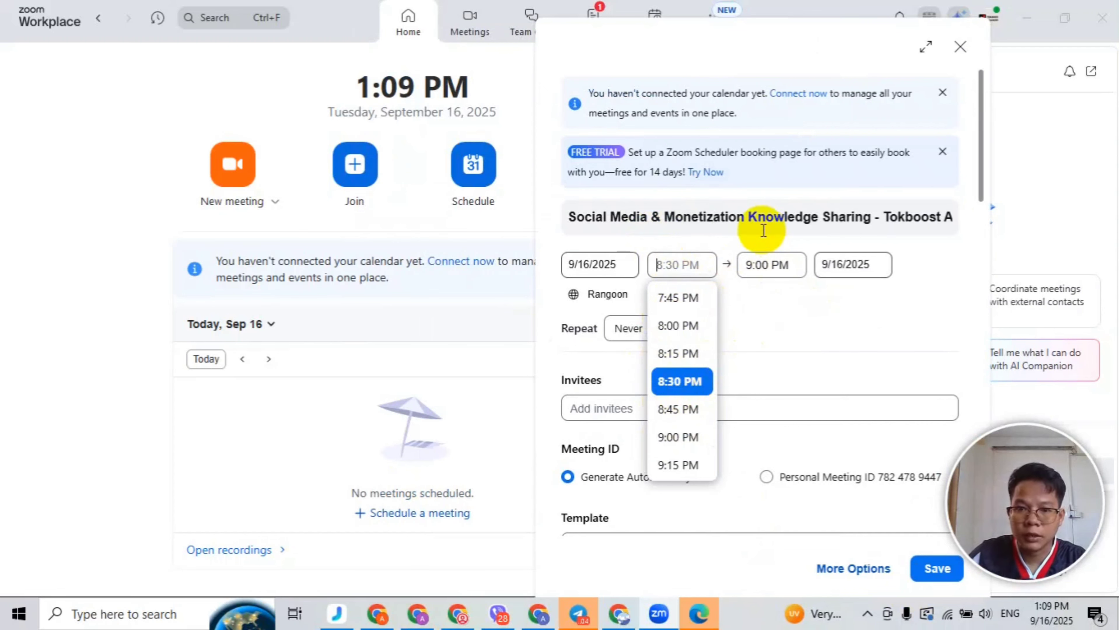
Set the end time to 10:45 PM, keeping Rangoon time zone and Repeat at Never
{"action": "left_click", "coordinate": [681, 383]}
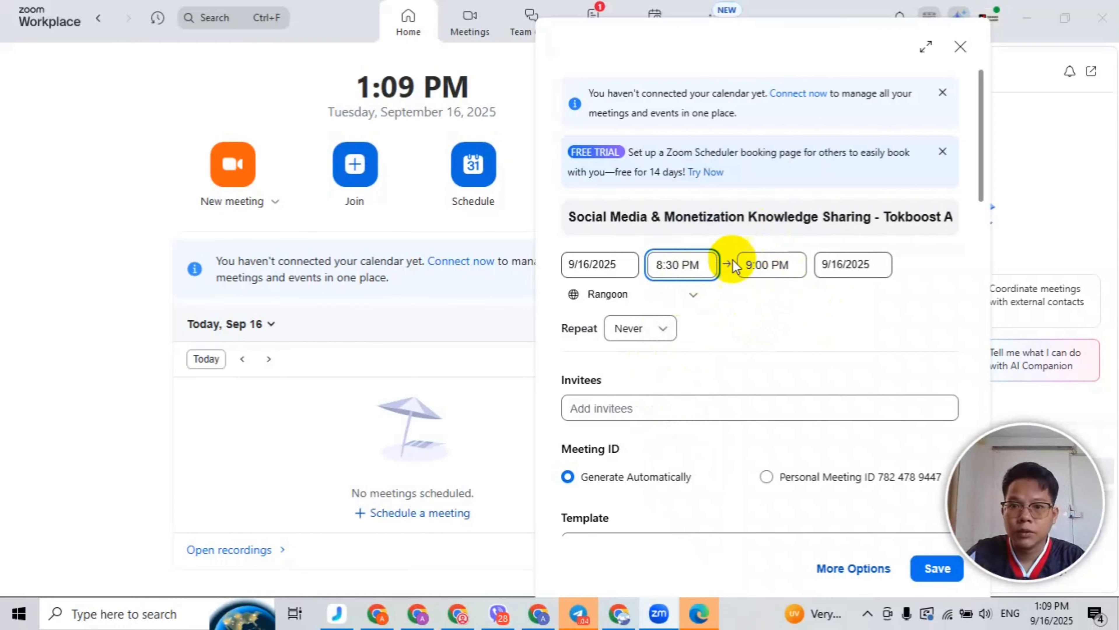
{"action": "left_click", "coordinate": [753, 265]}
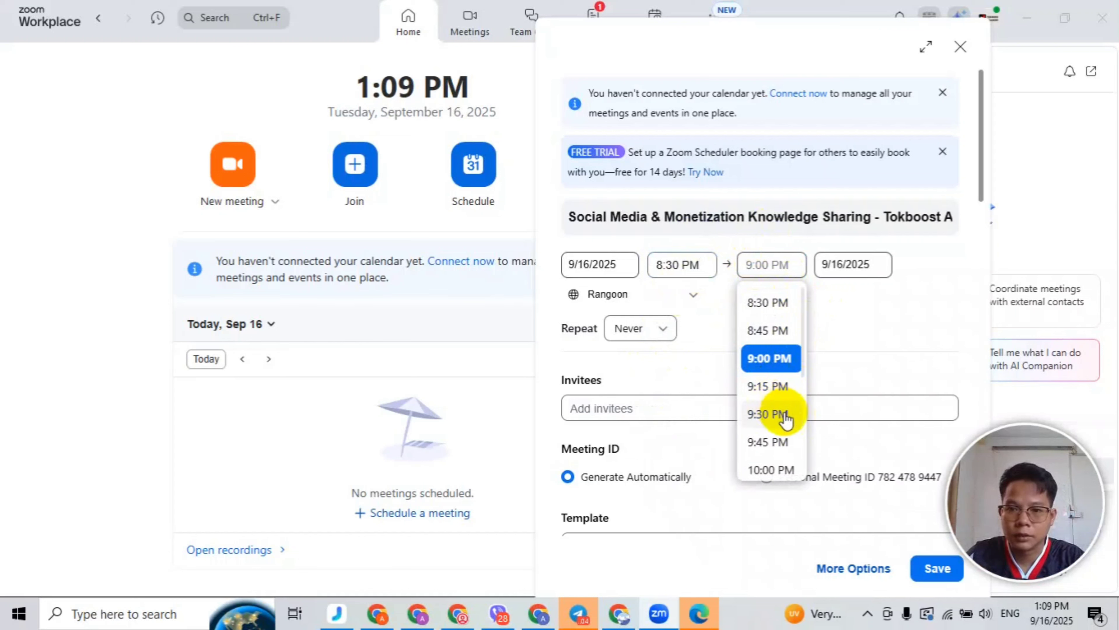
{"action": "scroll", "coordinate": [781, 419], "scroll_direction": "down", "scroll_amount": 2}
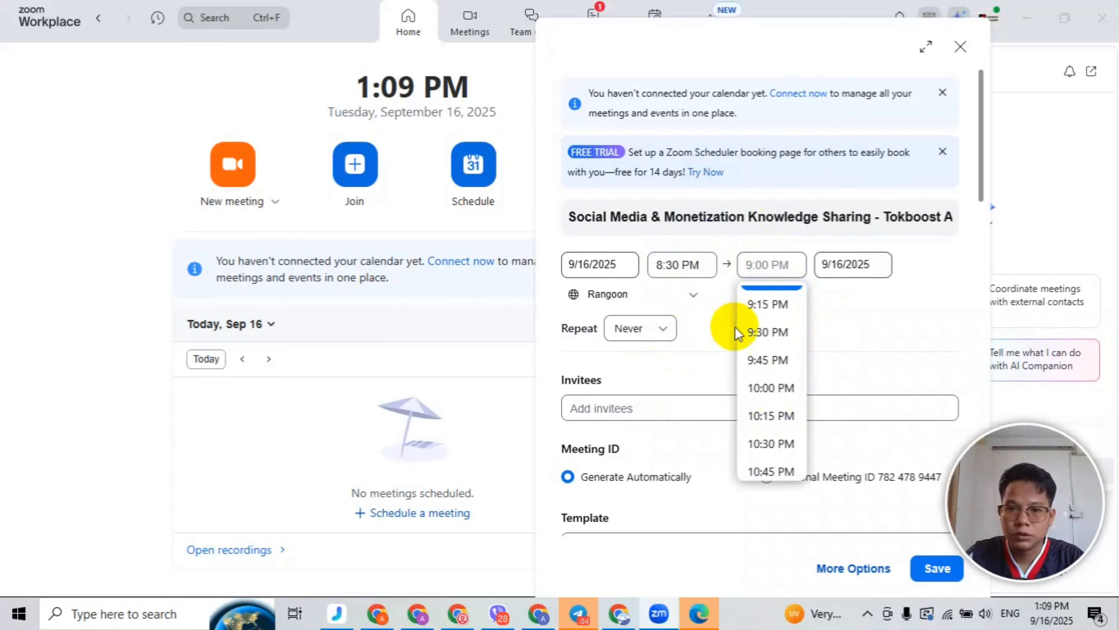
{"action": "scroll", "coordinate": [777, 446], "scroll_direction": "down", "scroll_amount": 3}
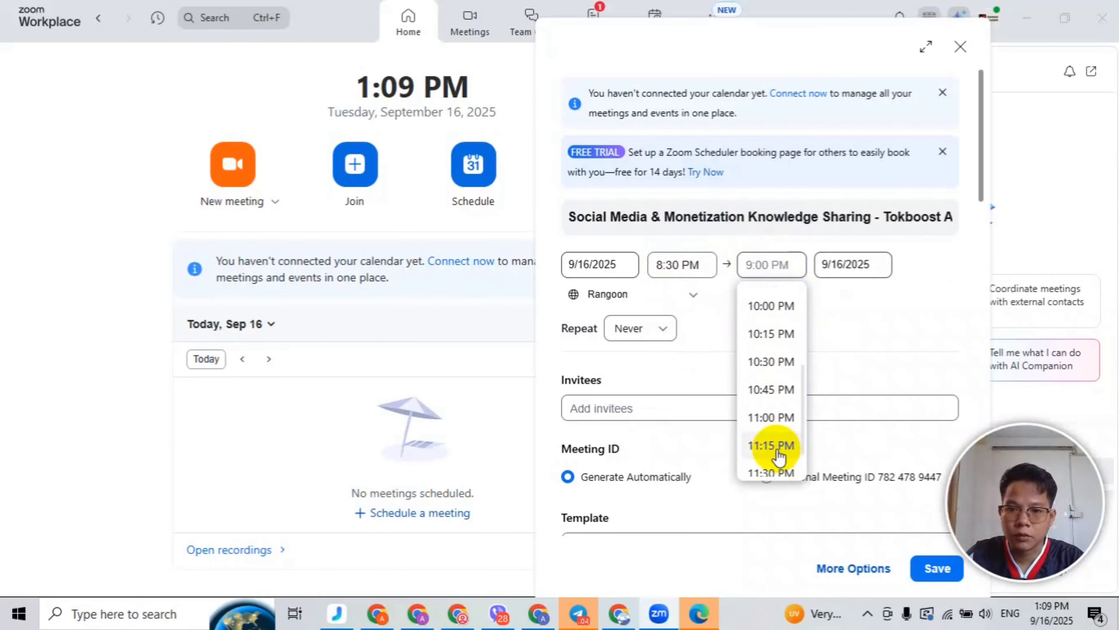
{"action": "left_click", "coordinate": [767, 390]}
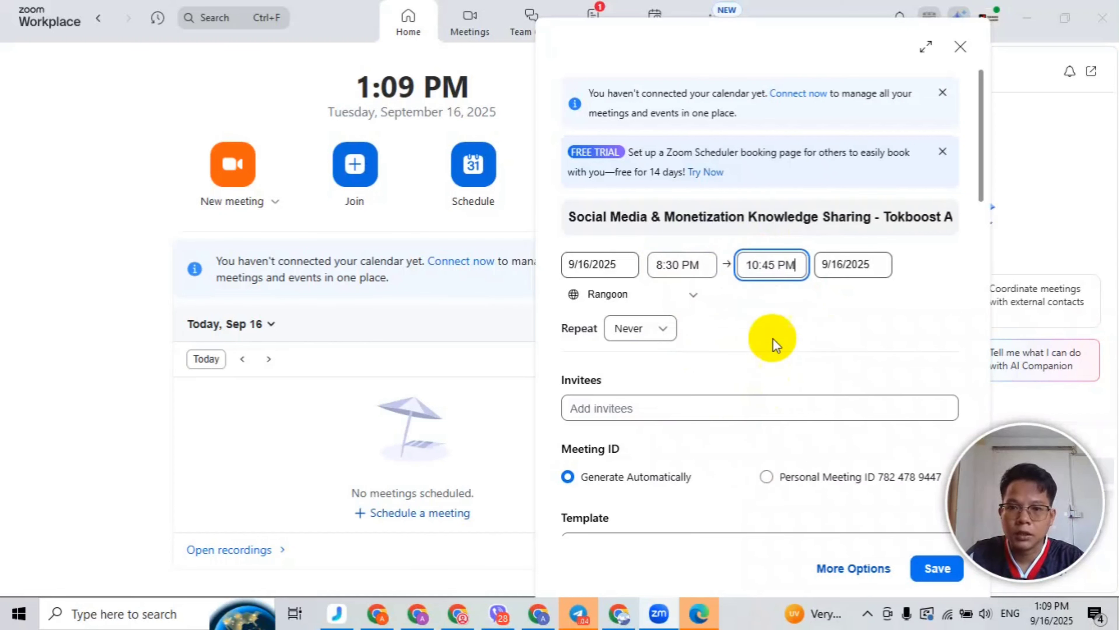
{"action": "left_click", "coordinate": [692, 299]}
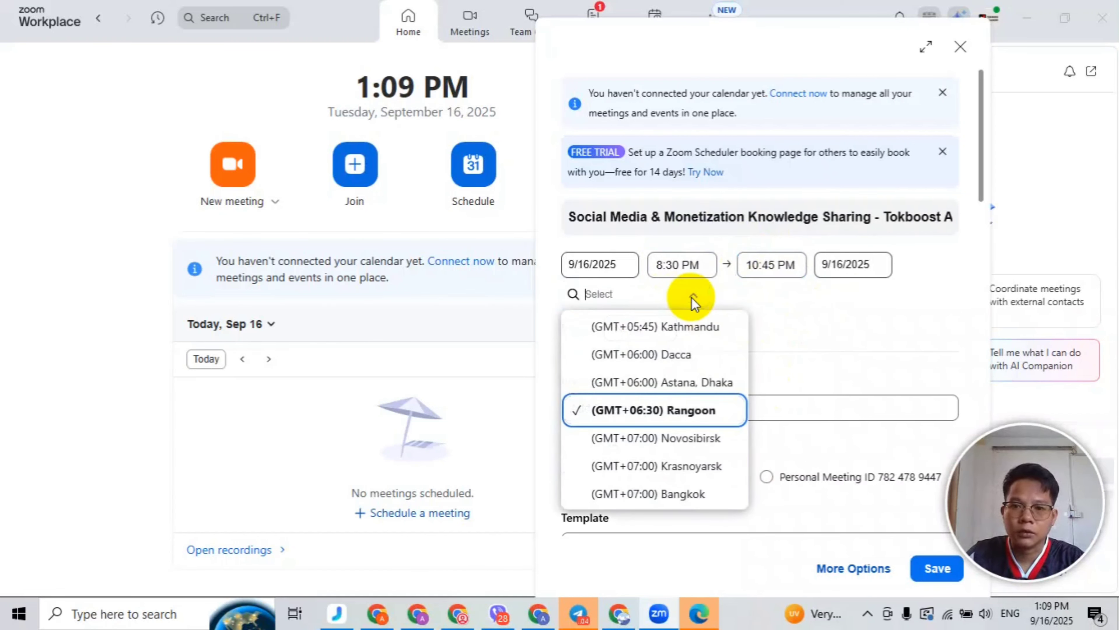
{"action": "left_click", "coordinate": [685, 415]}
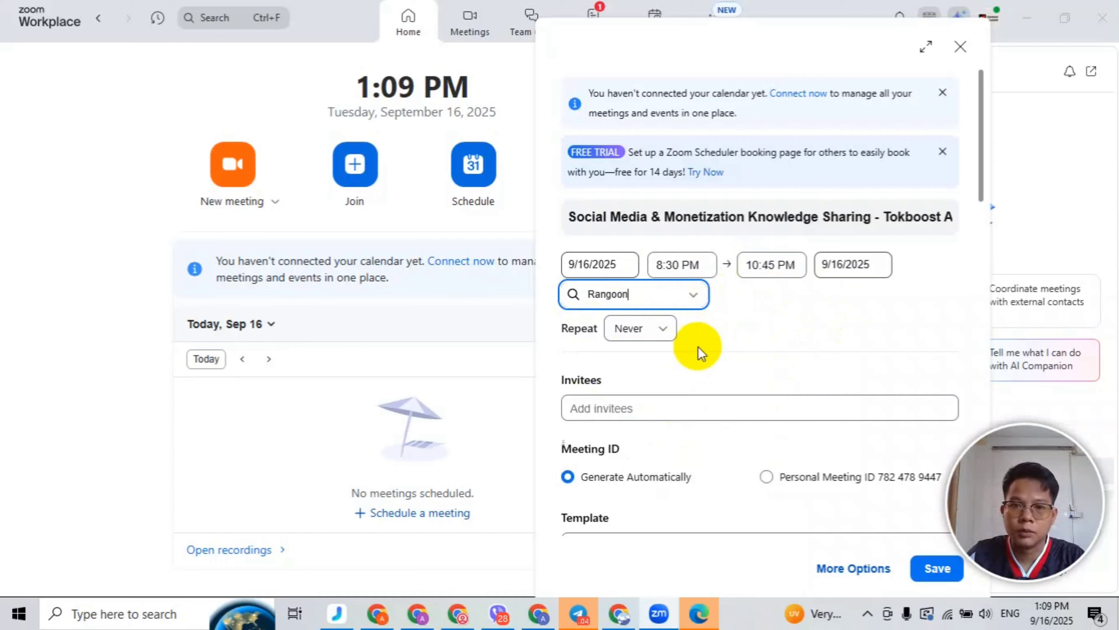
{"action": "left_click", "coordinate": [662, 327]}
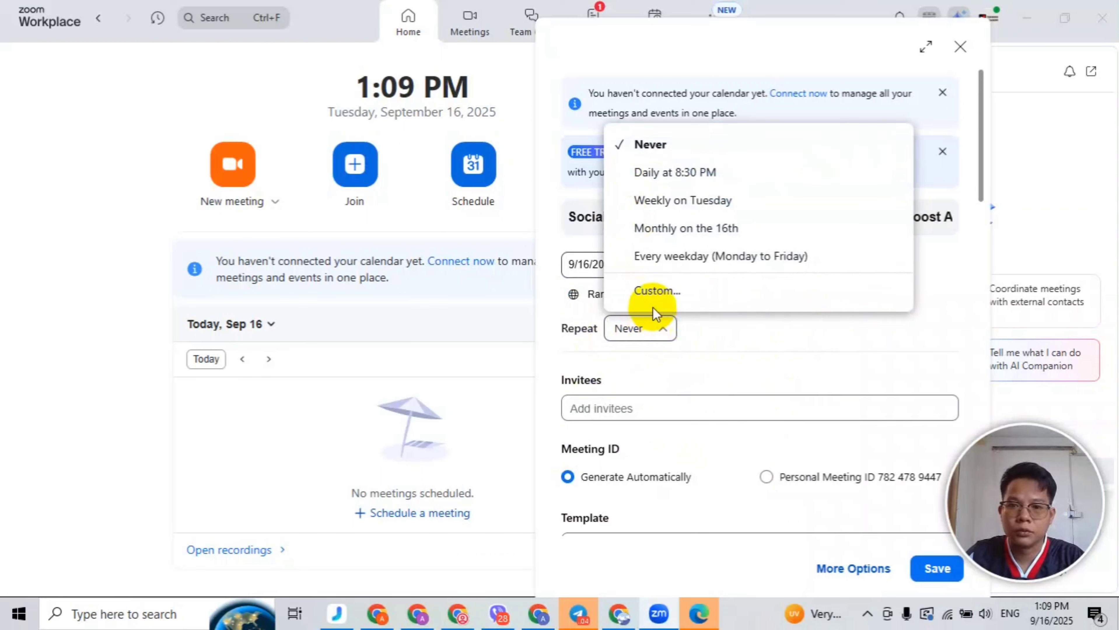
{"action": "left_click", "coordinate": [663, 330]}
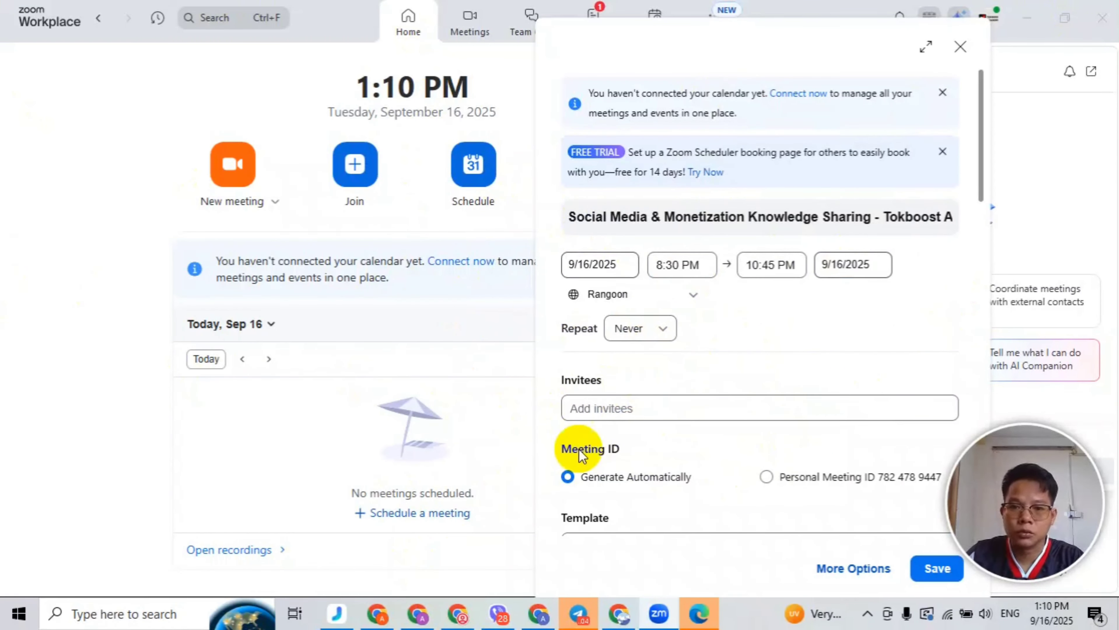
Switch the meeting to use the Personal Meeting ID
{"action": "scroll", "coordinate": [618, 415], "scroll_direction": "down", "scroll_amount": 4}
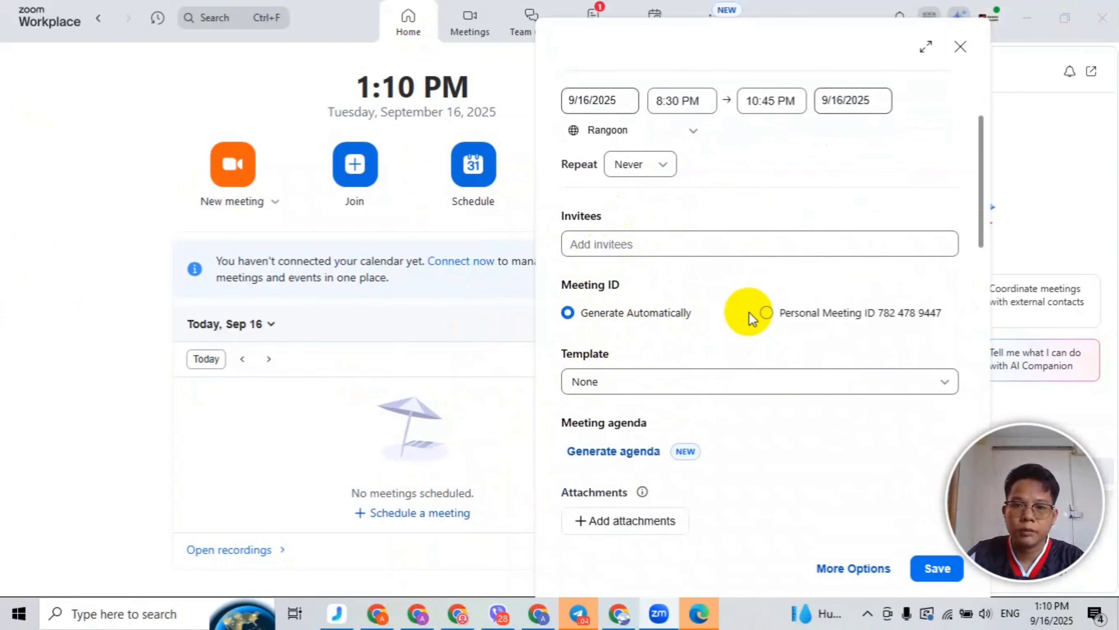
{"action": "left_click", "coordinate": [767, 313]}
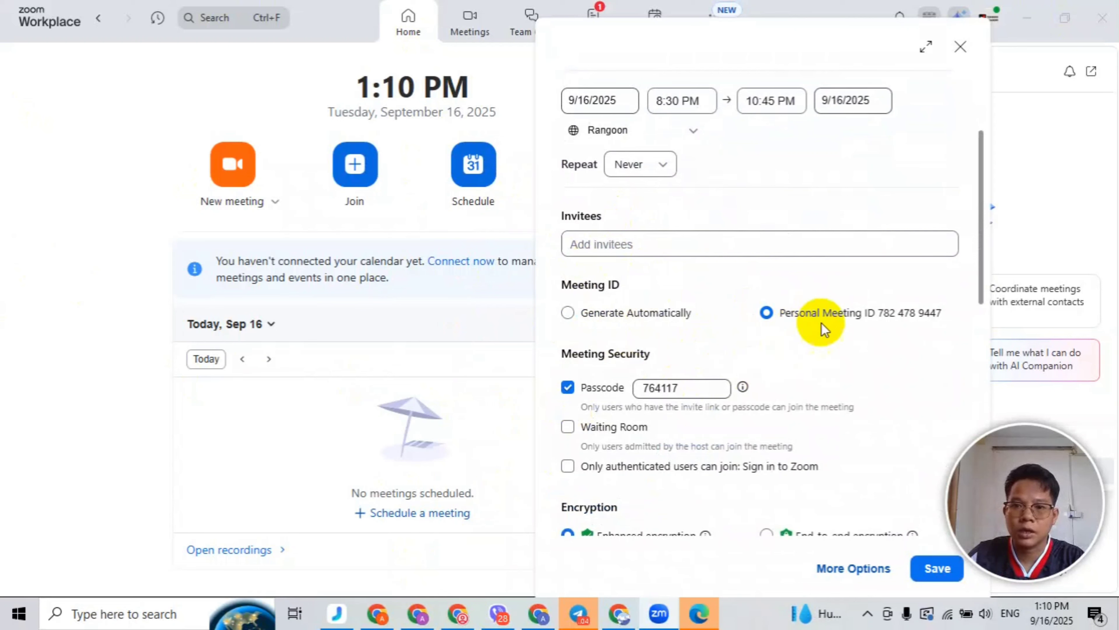
{"action": "scroll", "coordinate": [899, 324], "scroll_direction": "down", "scroll_amount": 2}
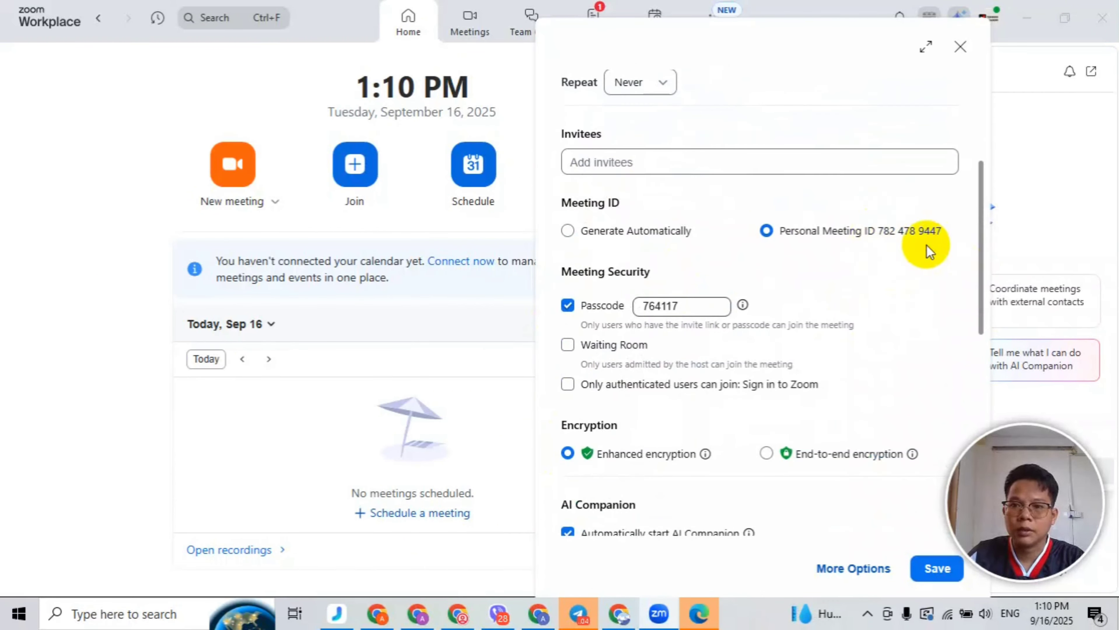
Replace the default passcode with a new custom passcode
{"action": "left_click_drag", "start_coordinate": [681, 304], "coordinate": [629, 309]}
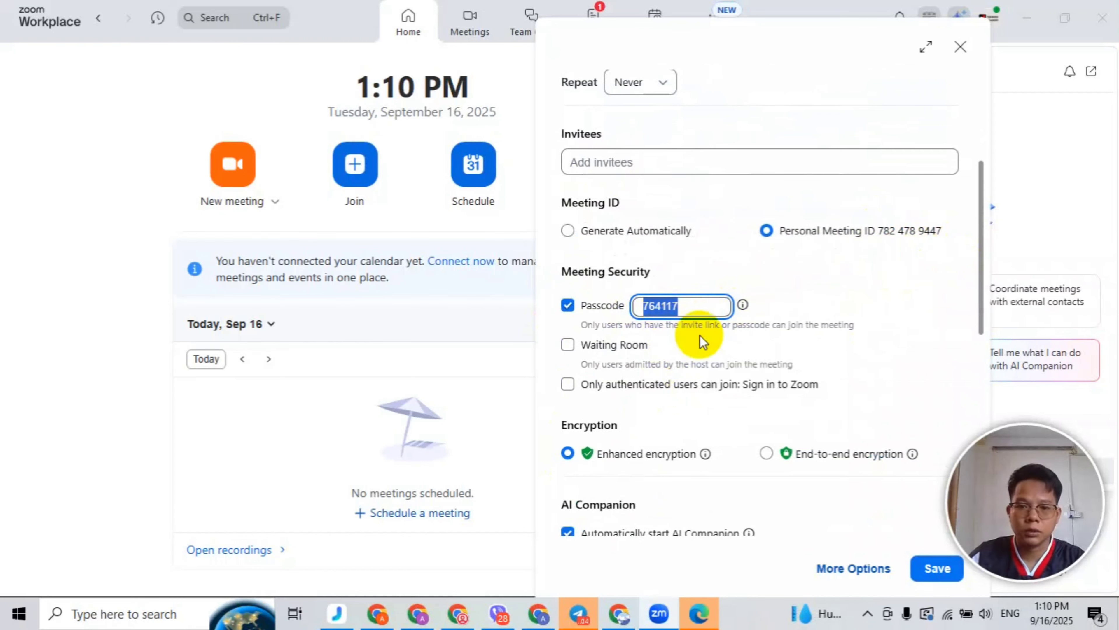
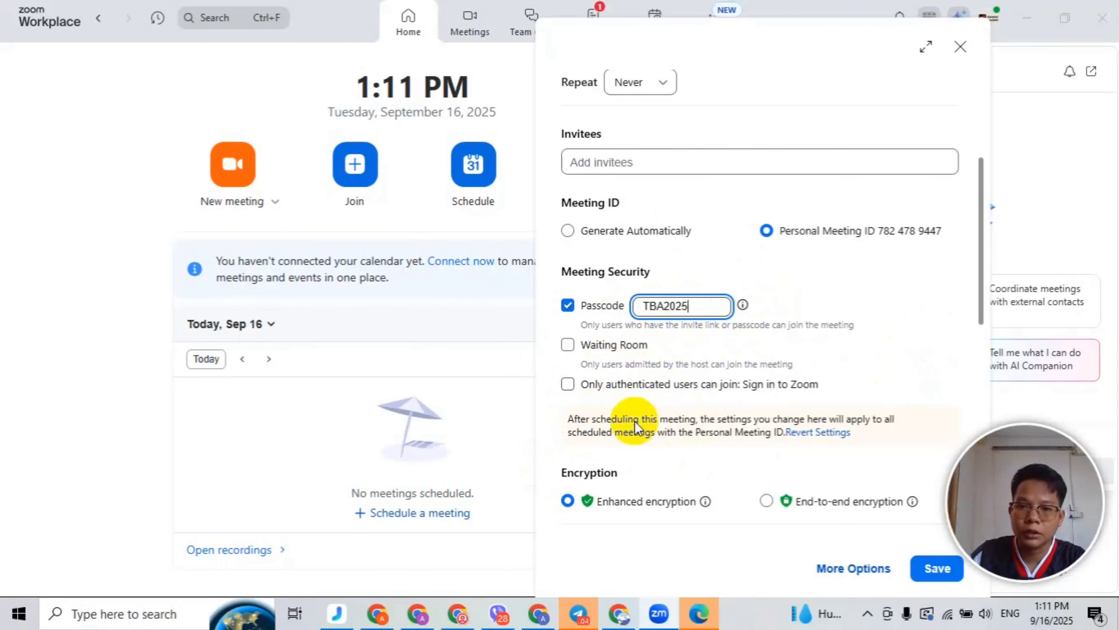
{"action": "scroll", "coordinate": [825, 348], "scroll_direction": "down", "scroll_amount": 3}
{"action": "scroll", "coordinate": [674, 370], "scroll_direction": "up", "scroll_amount": 1}
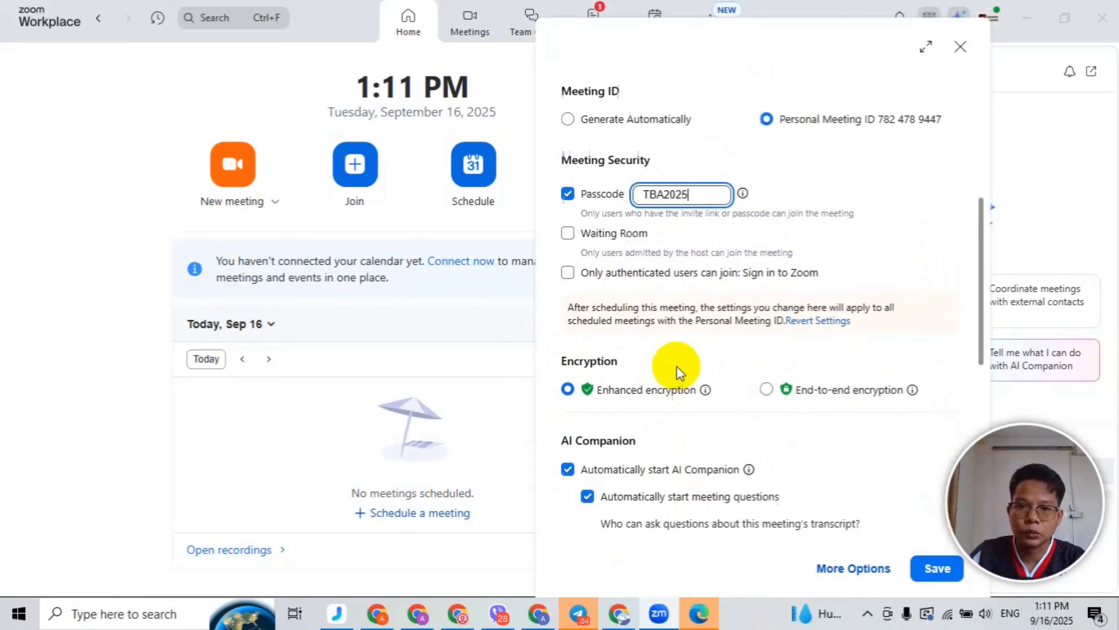
{"action": "scroll", "coordinate": [689, 357], "scroll_direction": "down", "scroll_amount": 1}
{"action": "scroll", "coordinate": [704, 384], "scroll_direction": "up", "scroll_amount": 5}
{"action": "scroll", "coordinate": [703, 385], "scroll_direction": "down", "scroll_amount": 12}
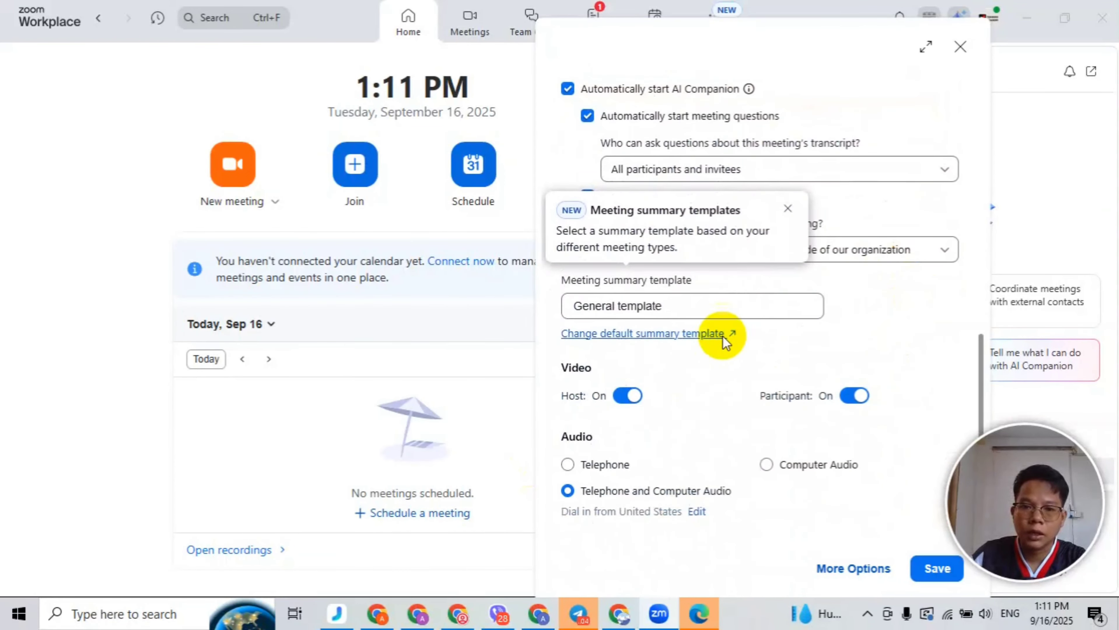
{"action": "scroll", "coordinate": [619, 416], "scroll_direction": "up", "scroll_amount": 1}
{"action": "scroll", "coordinate": [635, 417], "scroll_direction": "down", "scroll_amount": 1}
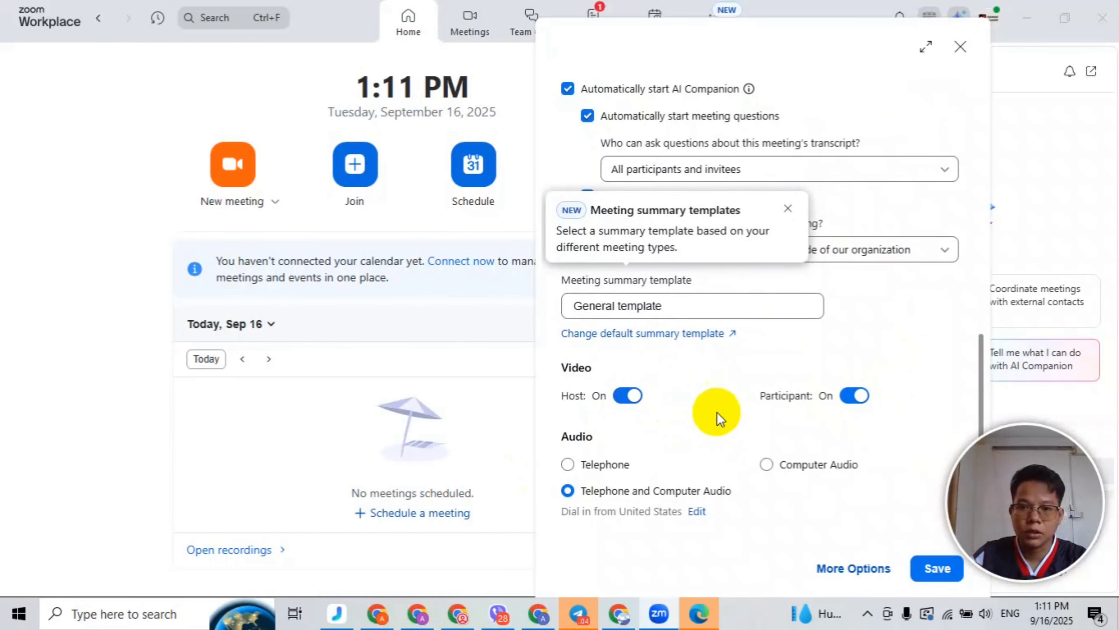
{"action": "scroll", "coordinate": [711, 426], "scroll_direction": "down", "scroll_amount": 2}
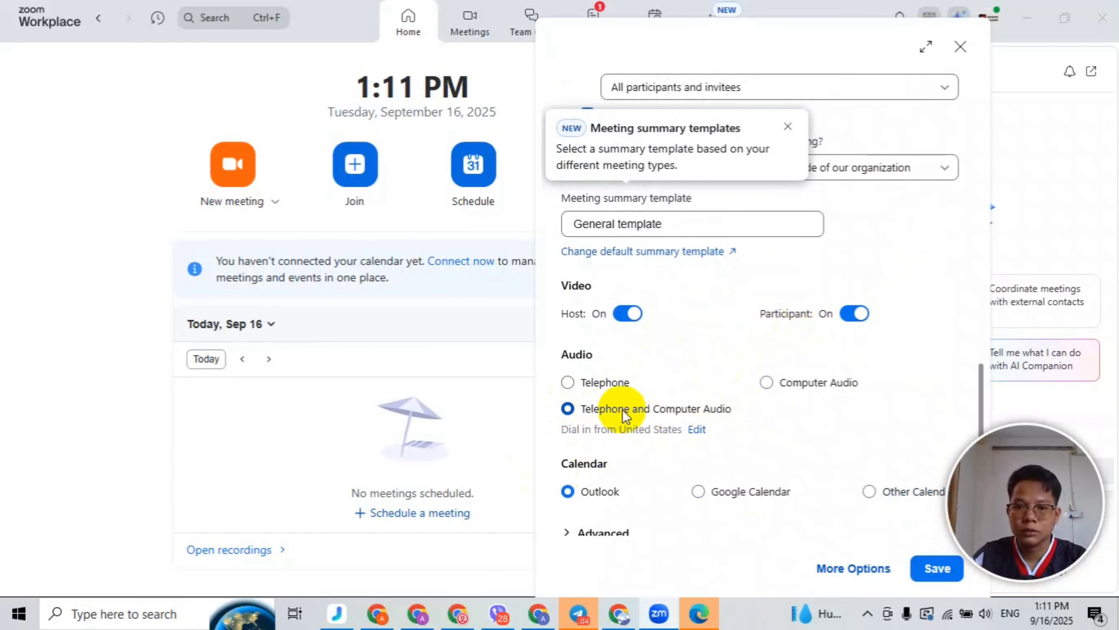
{"action": "scroll", "coordinate": [741, 410], "scroll_direction": "down", "scroll_amount": 1}
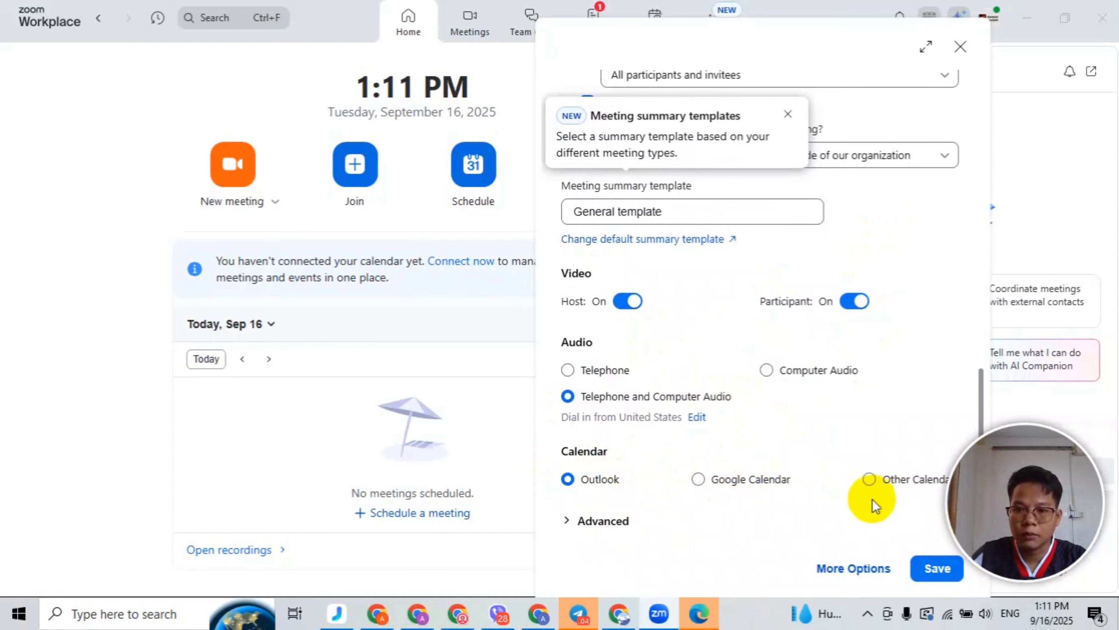
Choose Google Calendar instead of Outlook and expand the Advanced options
{"action": "left_click", "coordinate": [699, 482]}
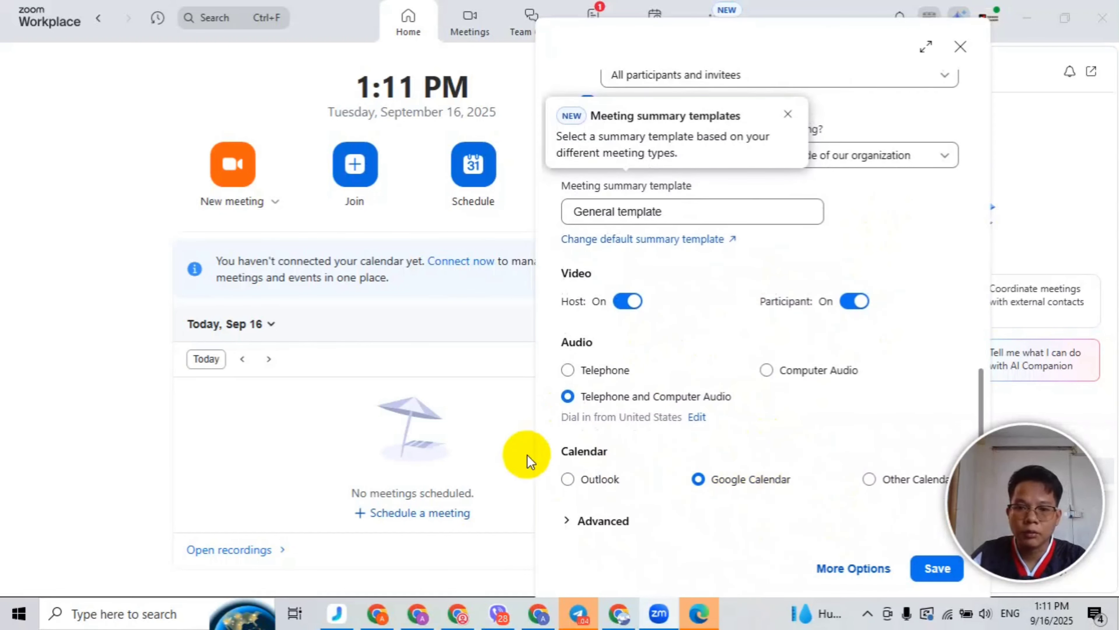
{"action": "left_click", "coordinate": [573, 525]}
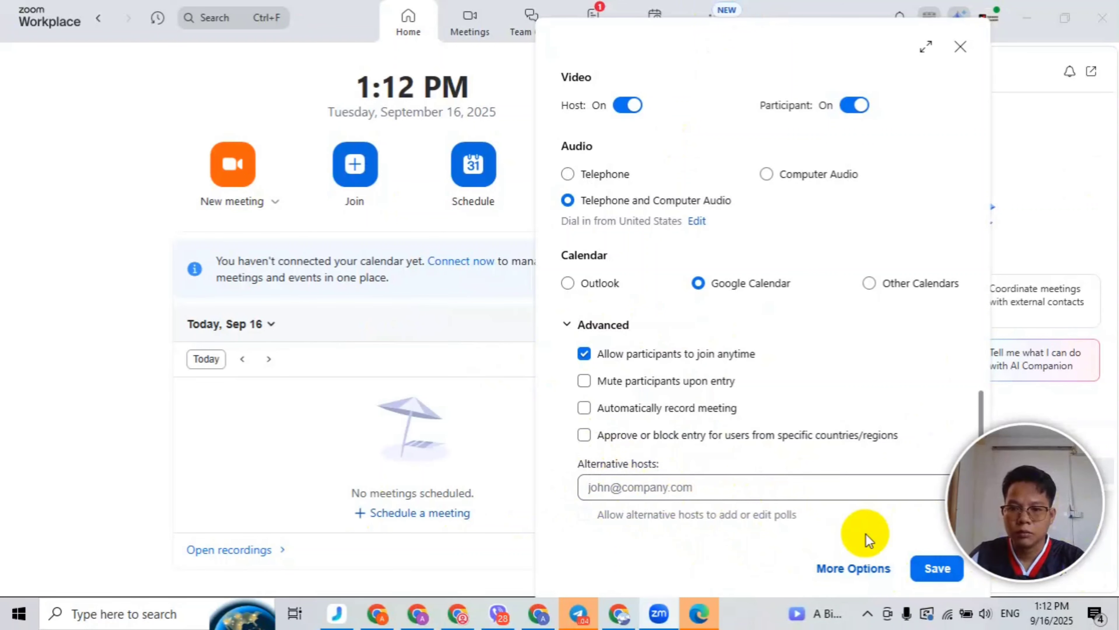
Save the scheduled Social Media & Monetization meeting to the Home list
{"action": "left_click", "coordinate": [943, 571]}
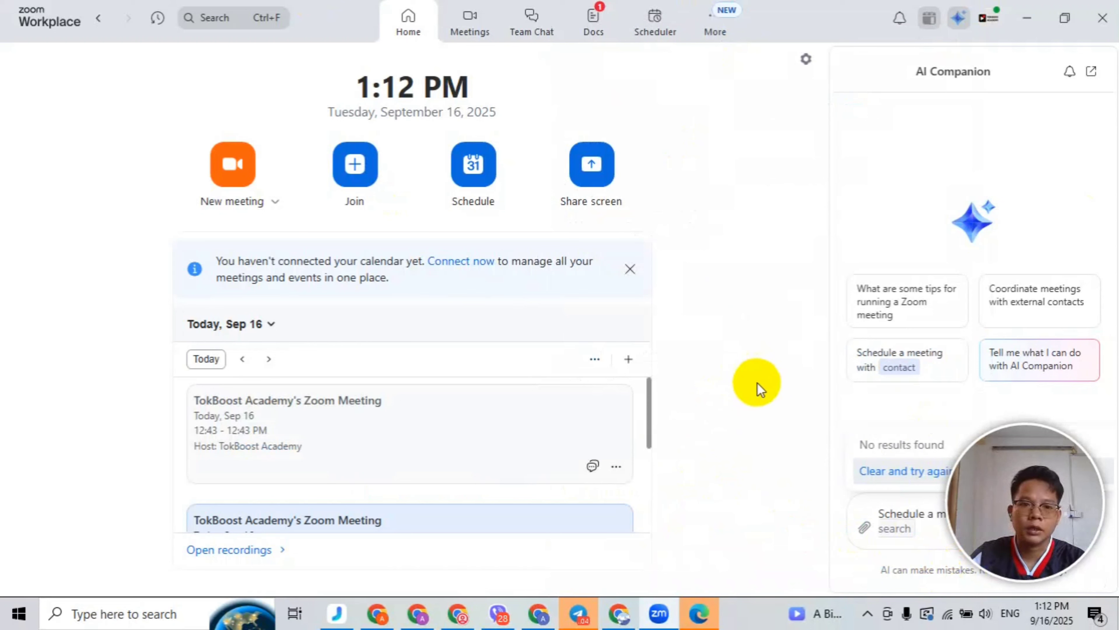
{"action": "mouse_move", "coordinate": [380, 429]}
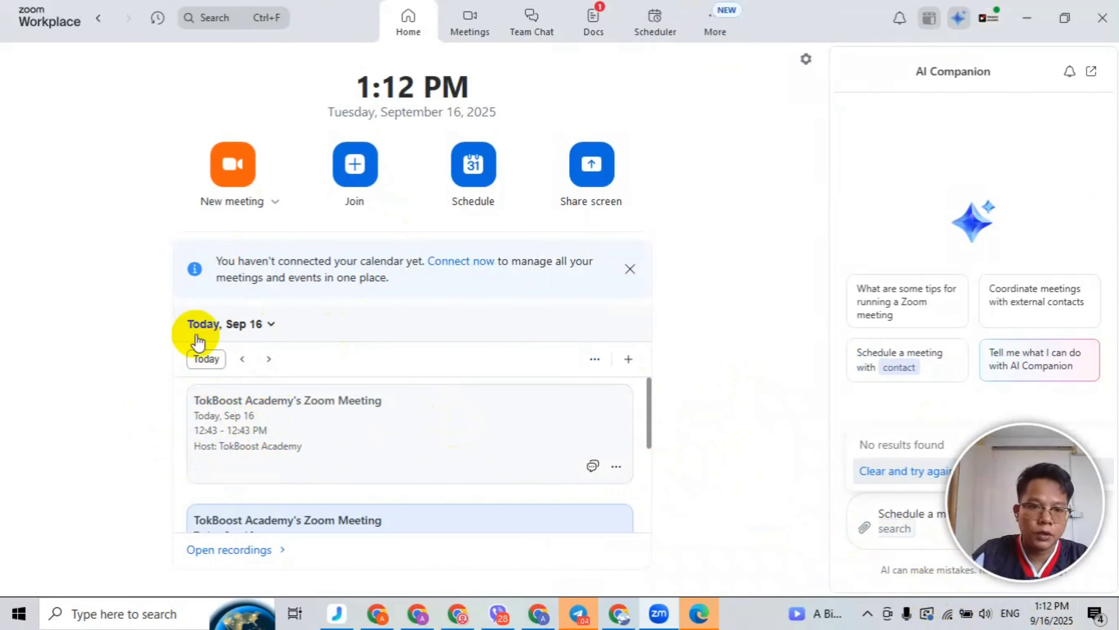
{"action": "scroll", "coordinate": [230, 353], "scroll_direction": "down", "scroll_amount": 5}
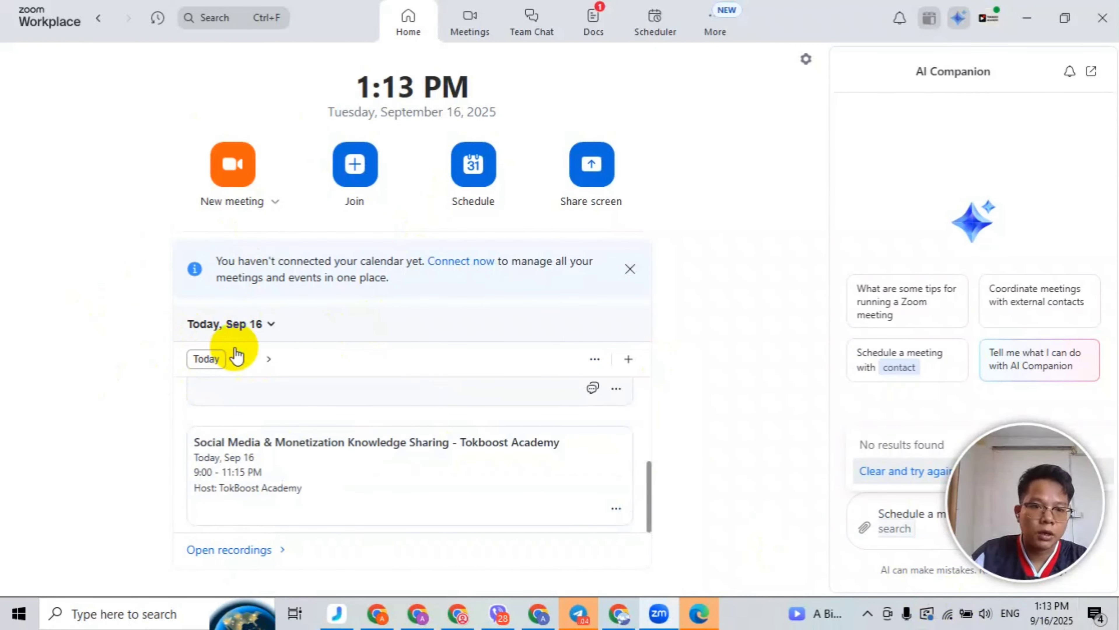
{"action": "scroll", "coordinate": [309, 485], "scroll_direction": "up", "scroll_amount": 2}
{"action": "scroll", "coordinate": [273, 492], "scroll_direction": "down", "scroll_amount": 2}
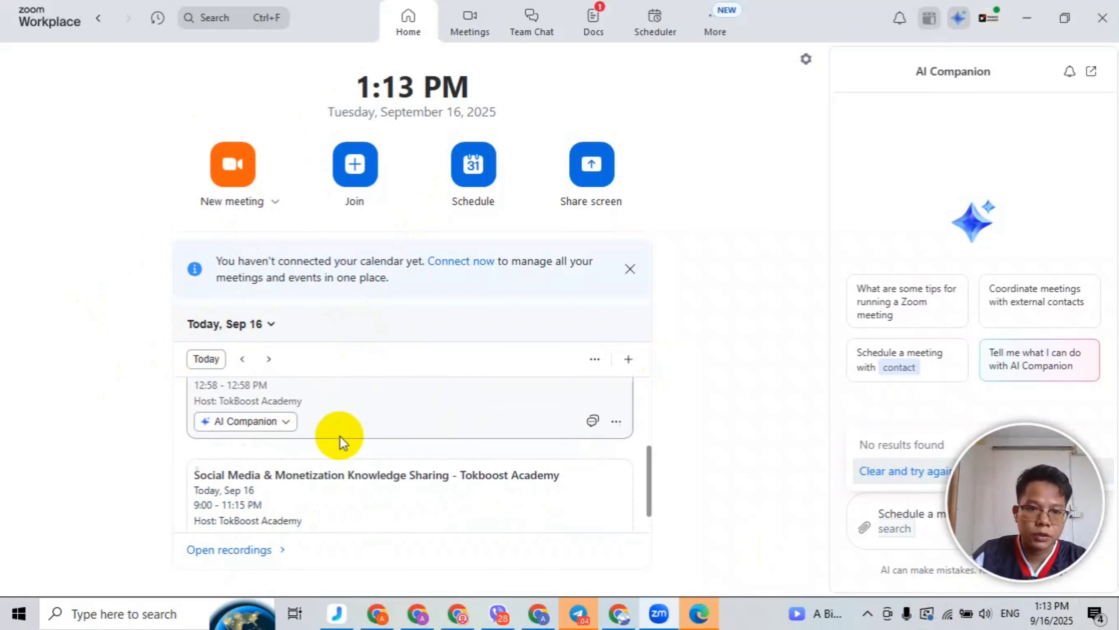
{"action": "scroll", "coordinate": [337, 436], "scroll_direction": "up", "scroll_amount": 3}
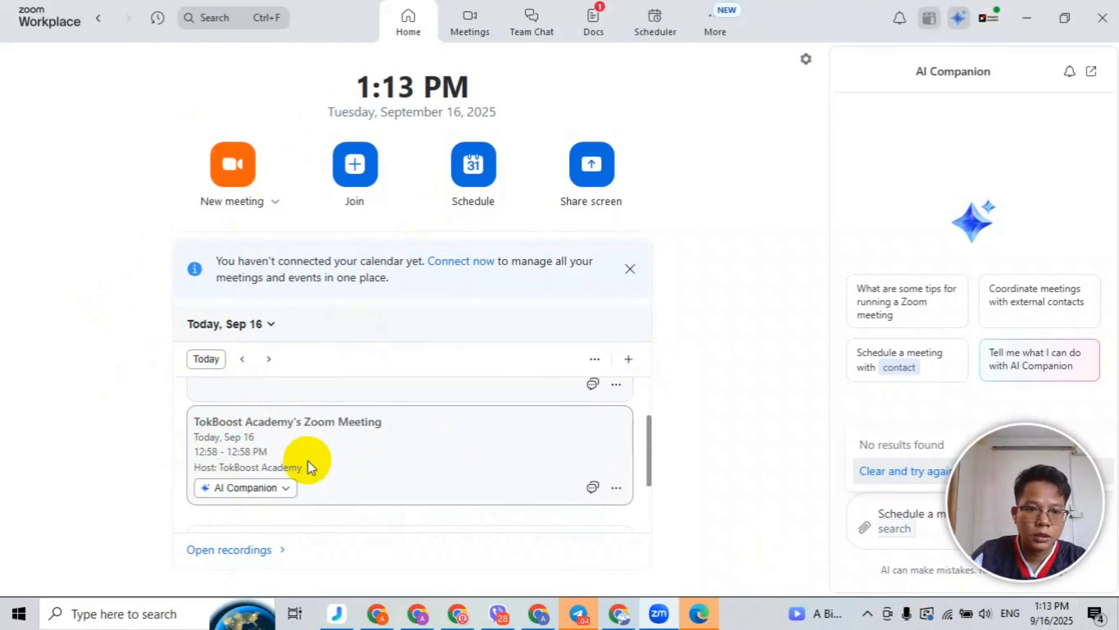
Scroll the Home list to reveal the 12:43 and 12:58 test meetings
{"action": "scroll", "coordinate": [265, 442], "scroll_direction": "up", "scroll_amount": 2}
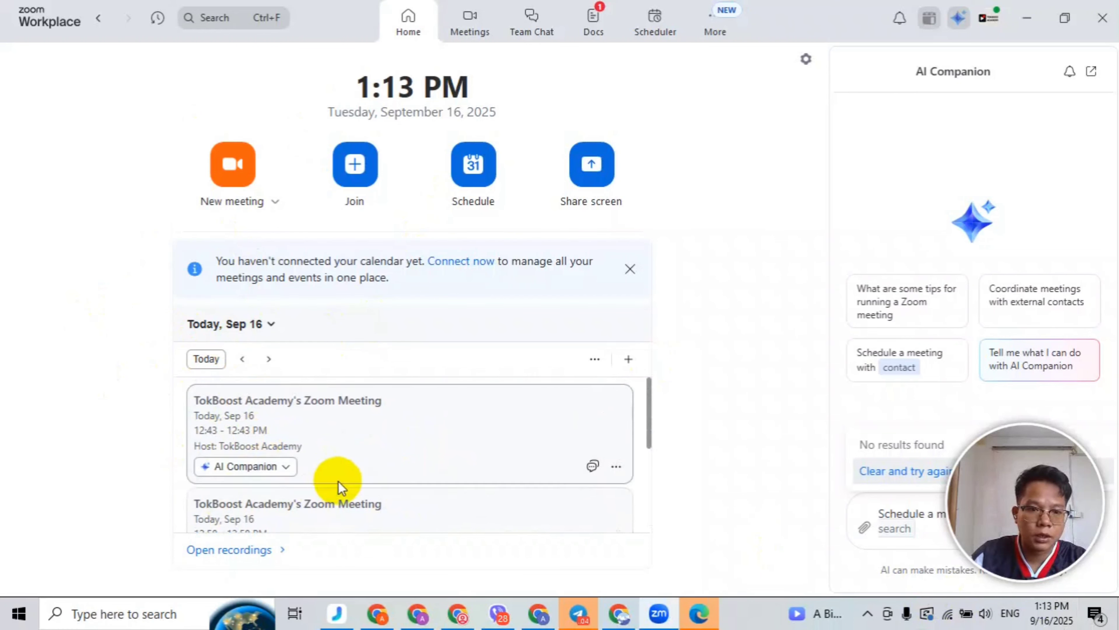
{"action": "scroll", "coordinate": [309, 484], "scroll_direction": "down", "scroll_amount": 2}
{"action": "scroll", "coordinate": [344, 467], "scroll_direction": "up", "scroll_amount": 2}
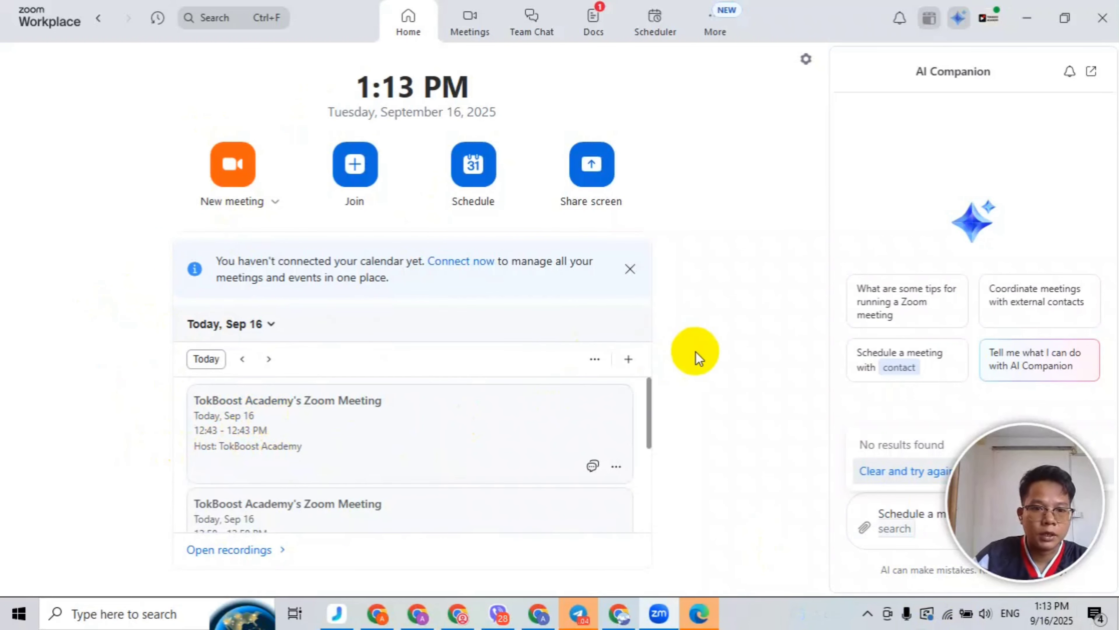
{"action": "scroll", "coordinate": [464, 475], "scroll_direction": "down", "scroll_amount": 2}
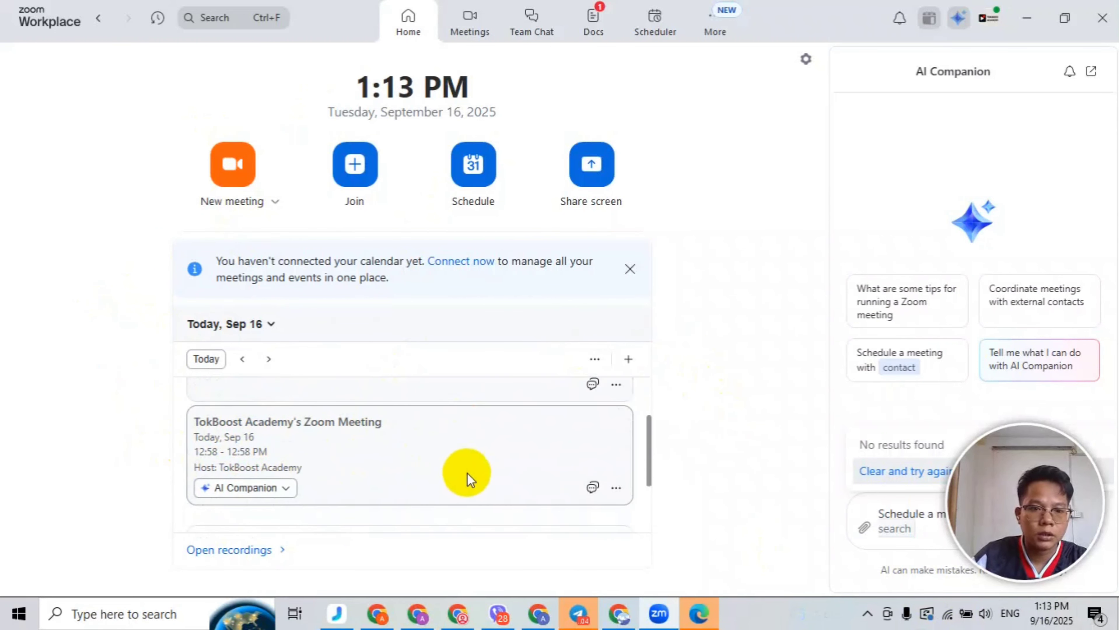
{"action": "scroll", "coordinate": [508, 463], "scroll_direction": "down", "scroll_amount": 2}
{"action": "scroll", "coordinate": [509, 466], "scroll_direction": "up", "scroll_amount": 5}
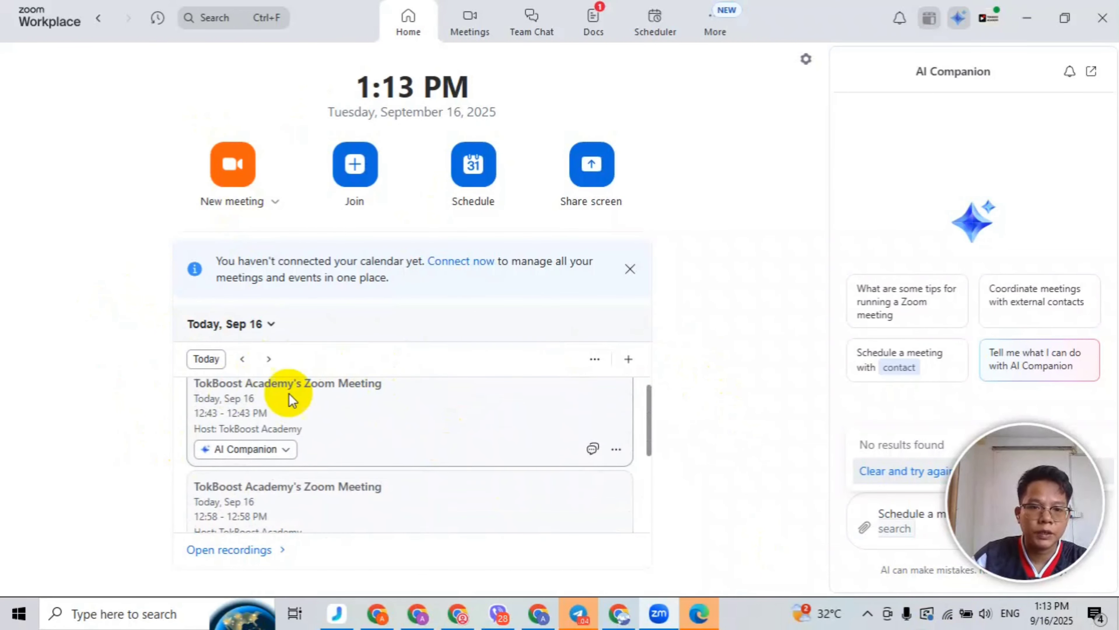
{"action": "scroll", "coordinate": [199, 387], "scroll_direction": "down", "scroll_amount": 1}
{"action": "scroll", "coordinate": [260, 390], "scroll_direction": "up", "scroll_amount": 2}
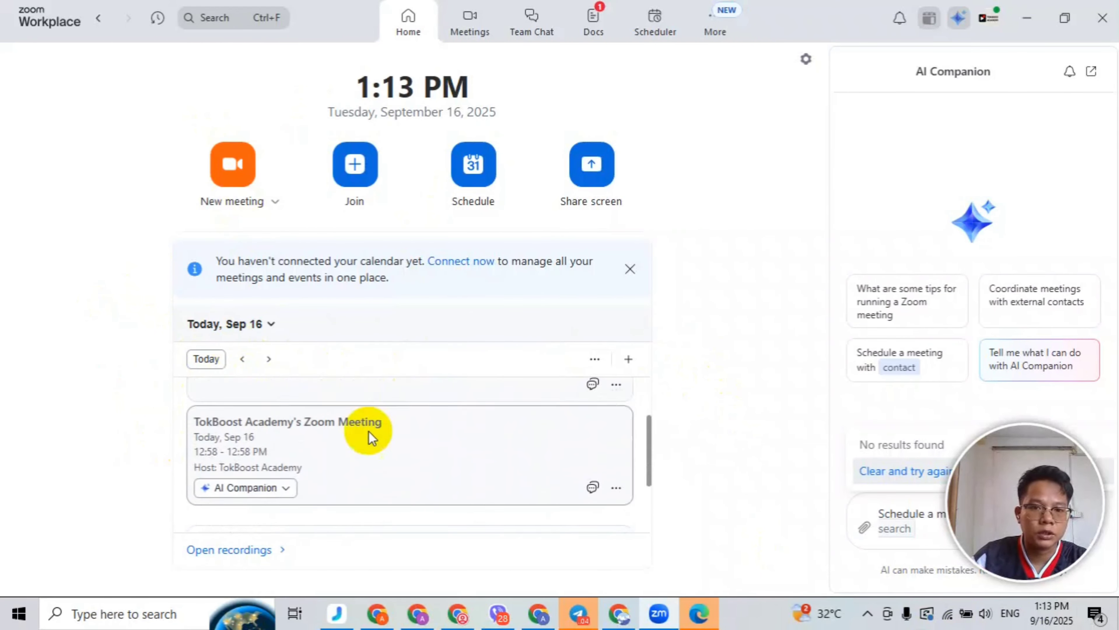
{"action": "scroll", "coordinate": [384, 450], "scroll_direction": "down", "scroll_amount": 3}
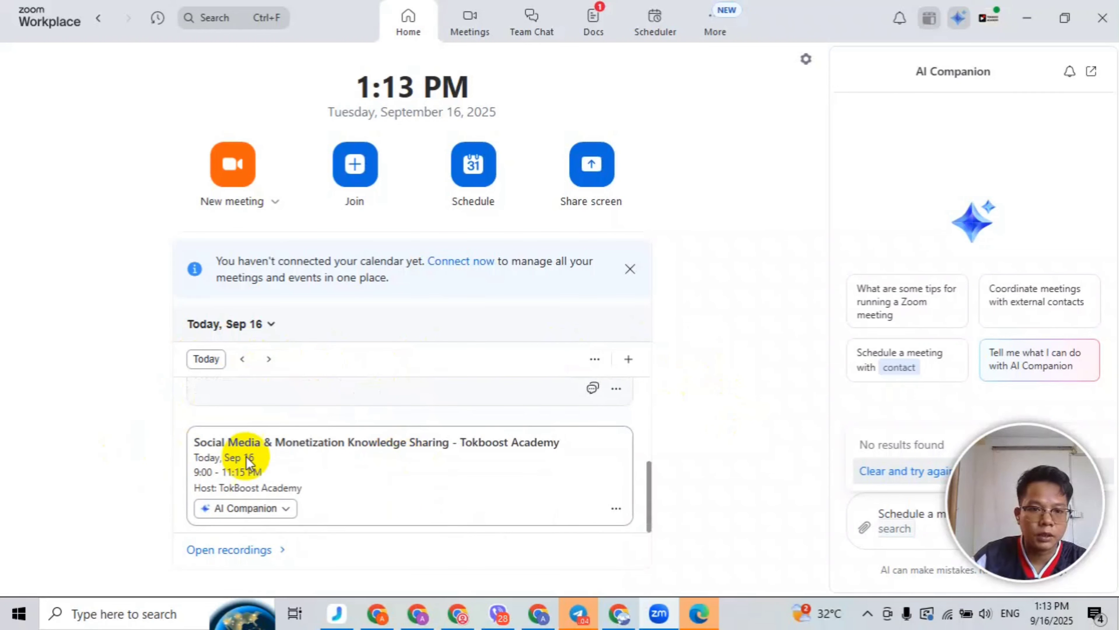
{"action": "scroll", "coordinate": [352, 400], "scroll_direction": "up", "scroll_amount": 3}
{"action": "scroll", "coordinate": [391, 428], "scroll_direction": "down", "scroll_amount": 3}
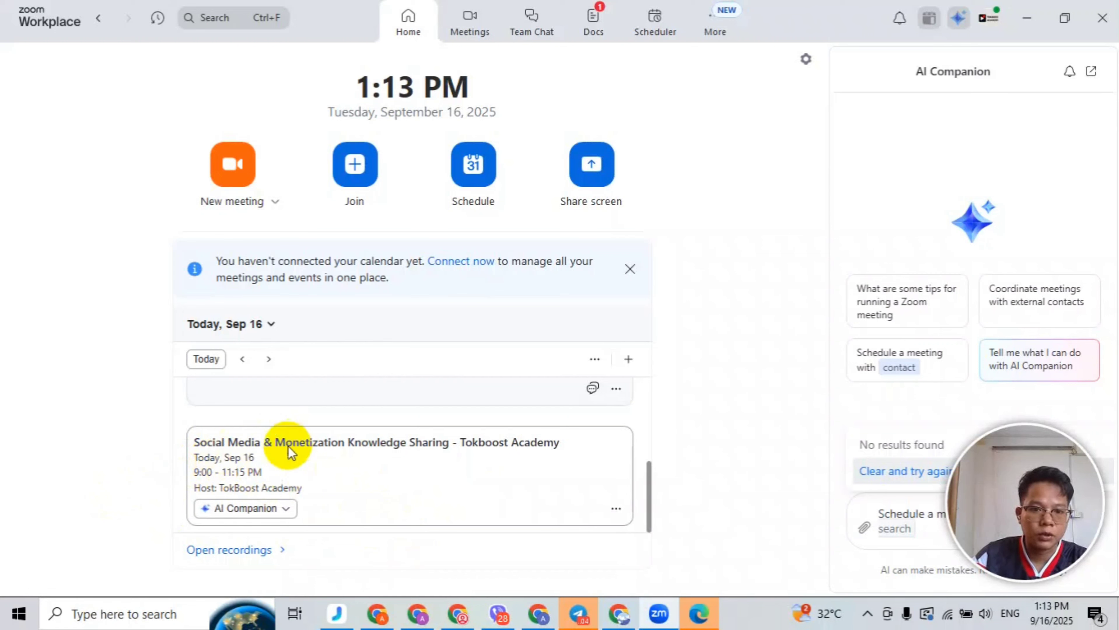
{"action": "scroll", "coordinate": [452, 387], "scroll_direction": "up", "scroll_amount": 2}
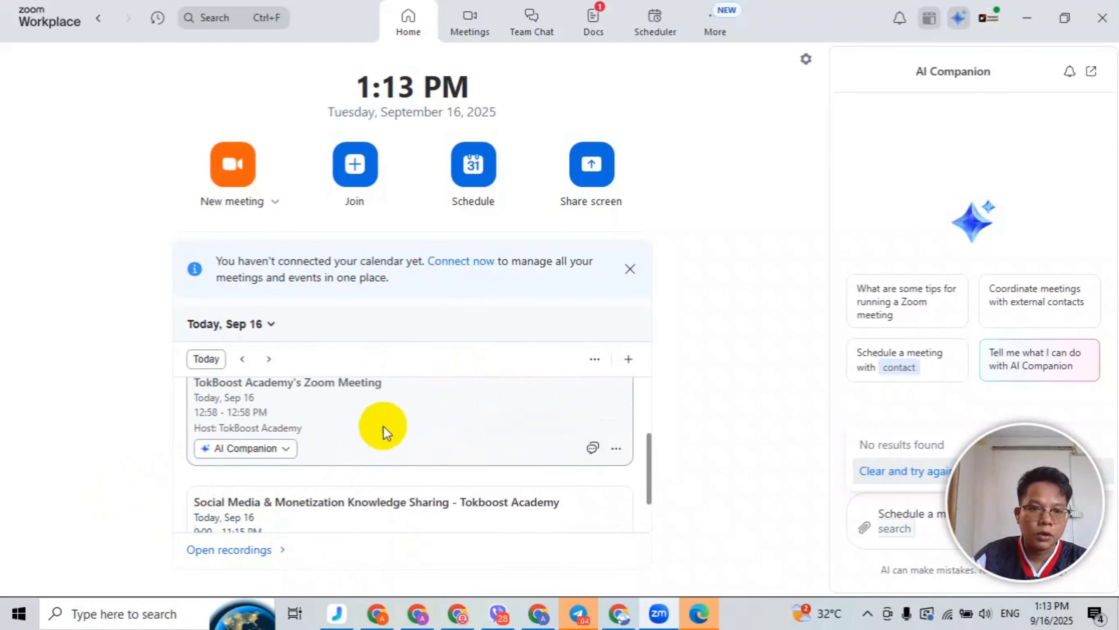
{"action": "scroll", "coordinate": [380, 424], "scroll_direction": "up", "scroll_amount": 3}
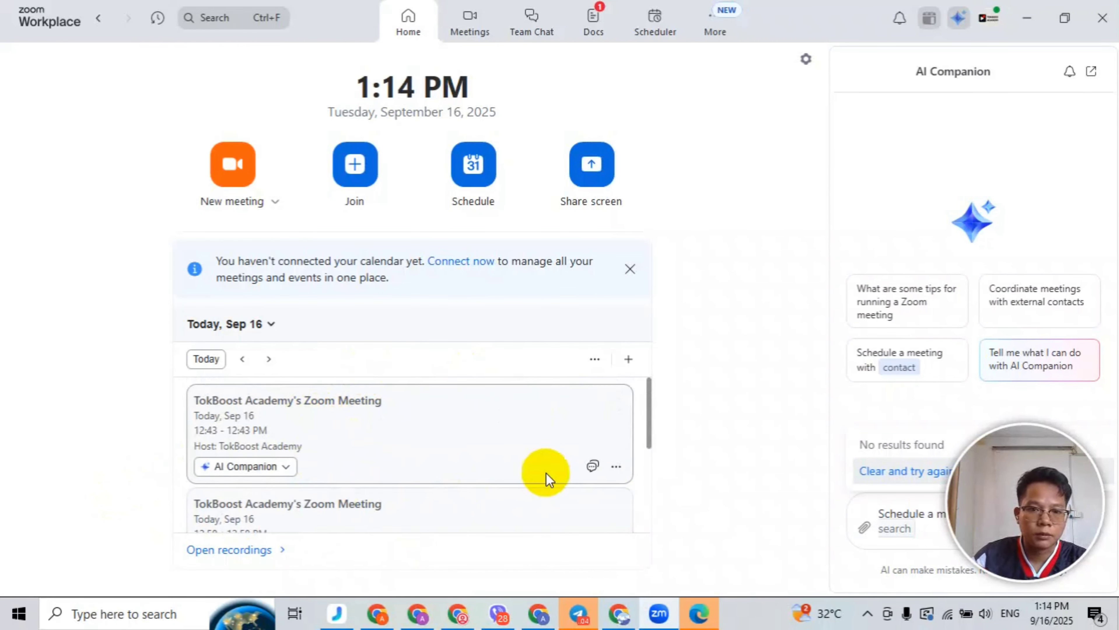
Delete the 12:43 and 12:58 TokBoost Academy's Zoom Meeting test entries
{"action": "left_click", "coordinate": [616, 468]}
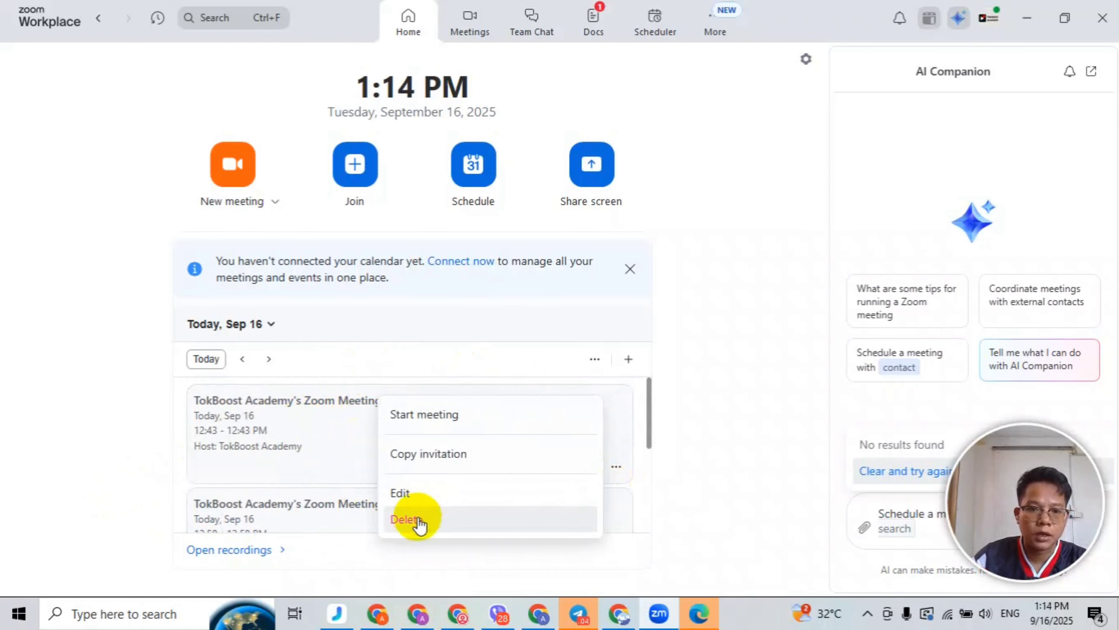
{"action": "left_click", "coordinate": [534, 474]}
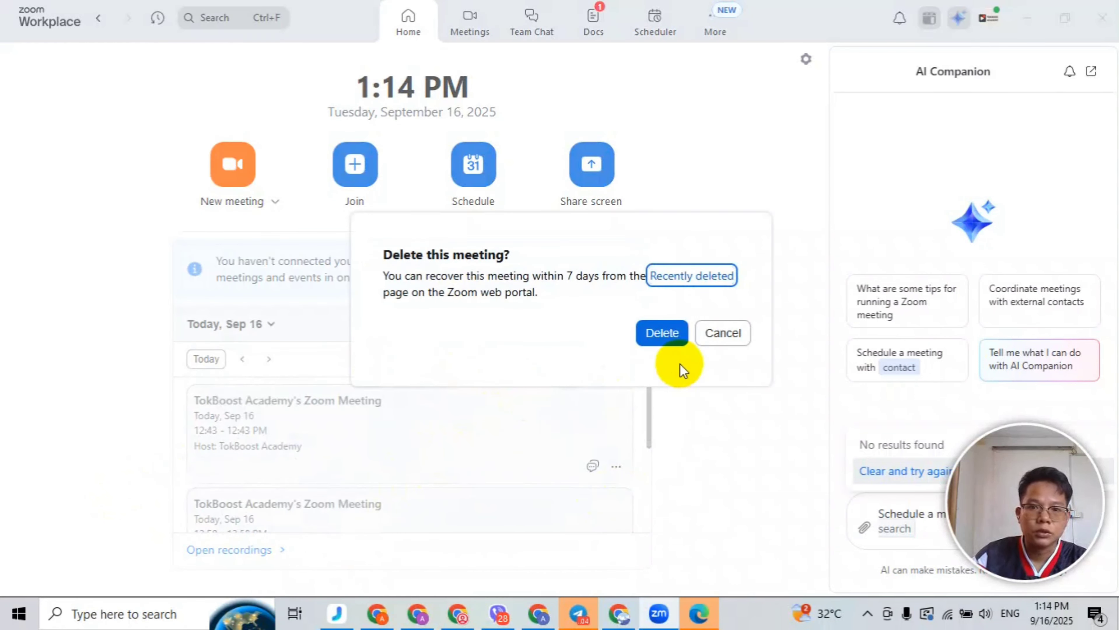
{"action": "left_click", "coordinate": [658, 333]}
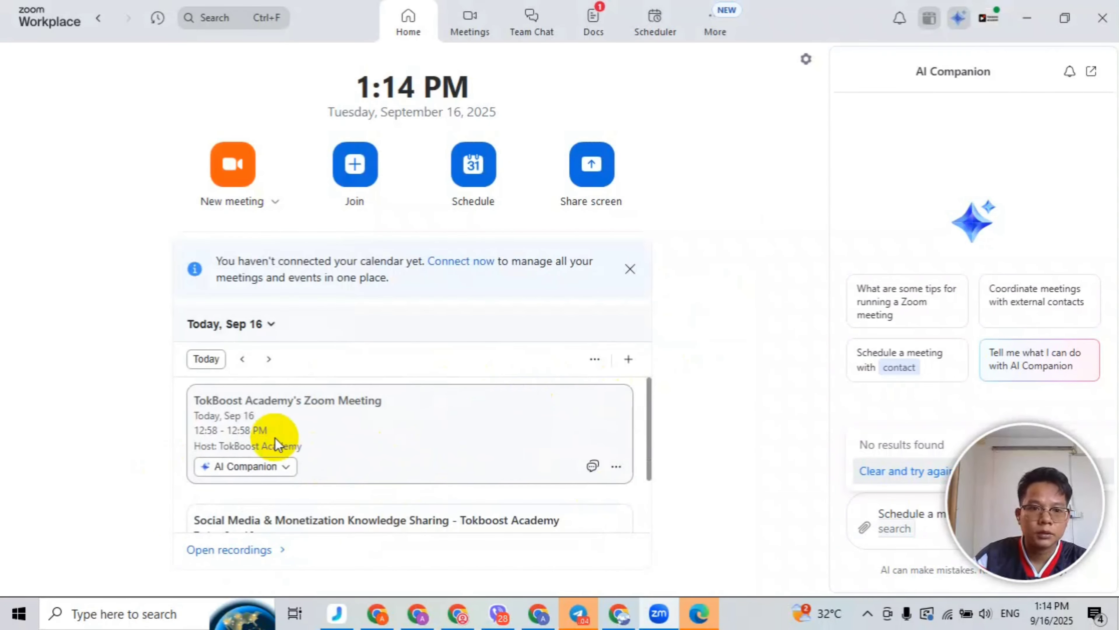
{"action": "left_click", "coordinate": [616, 467]}
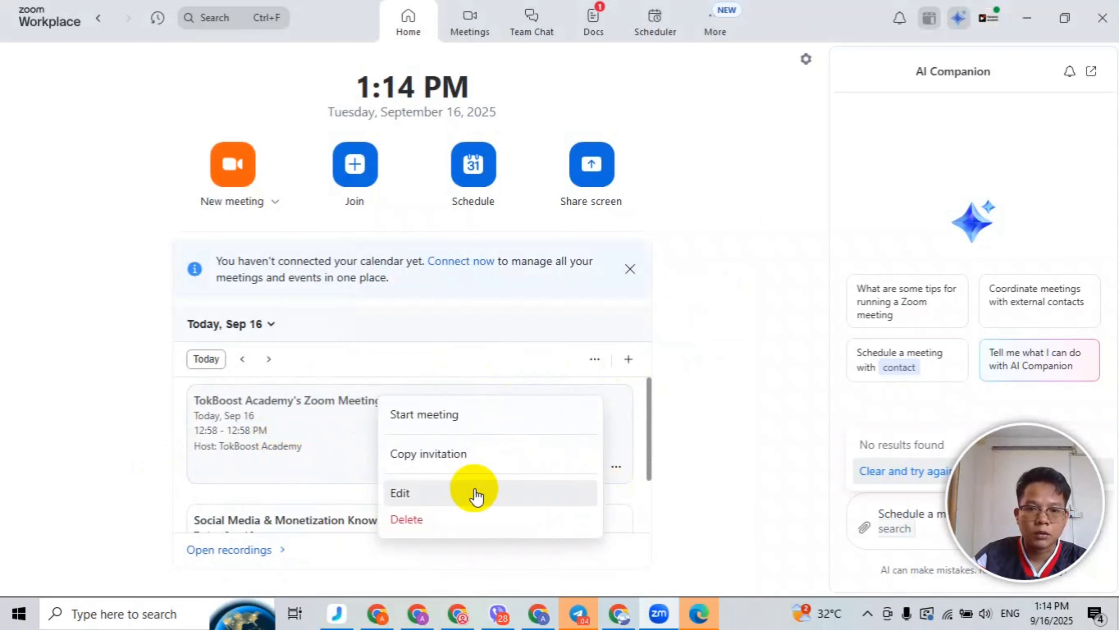
{"action": "left_click", "coordinate": [409, 519]}
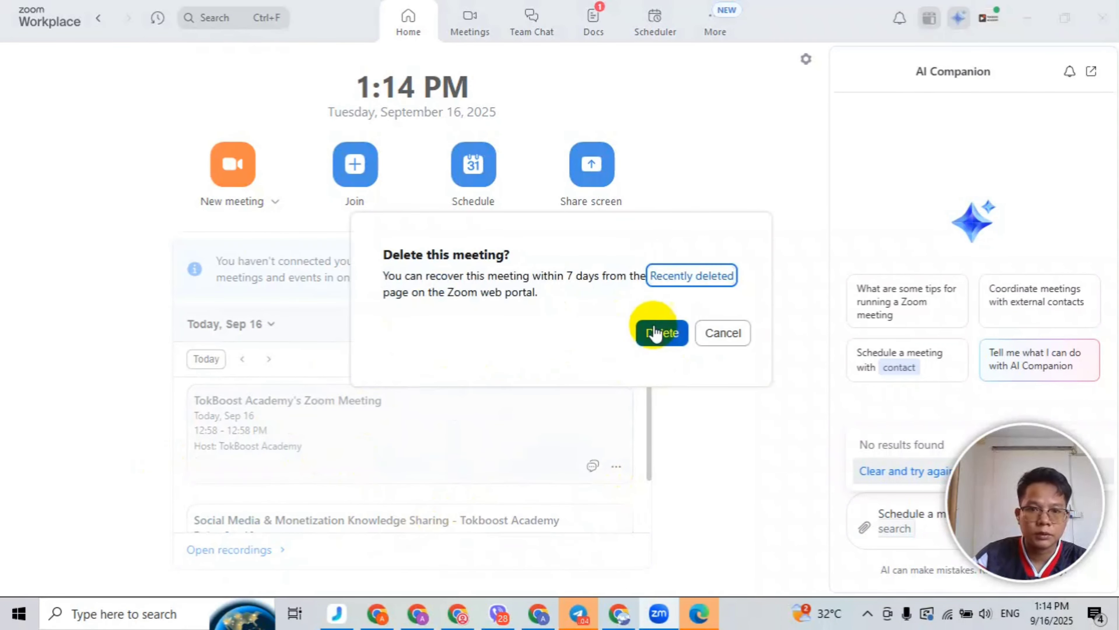
{"action": "left_click", "coordinate": [657, 333]}
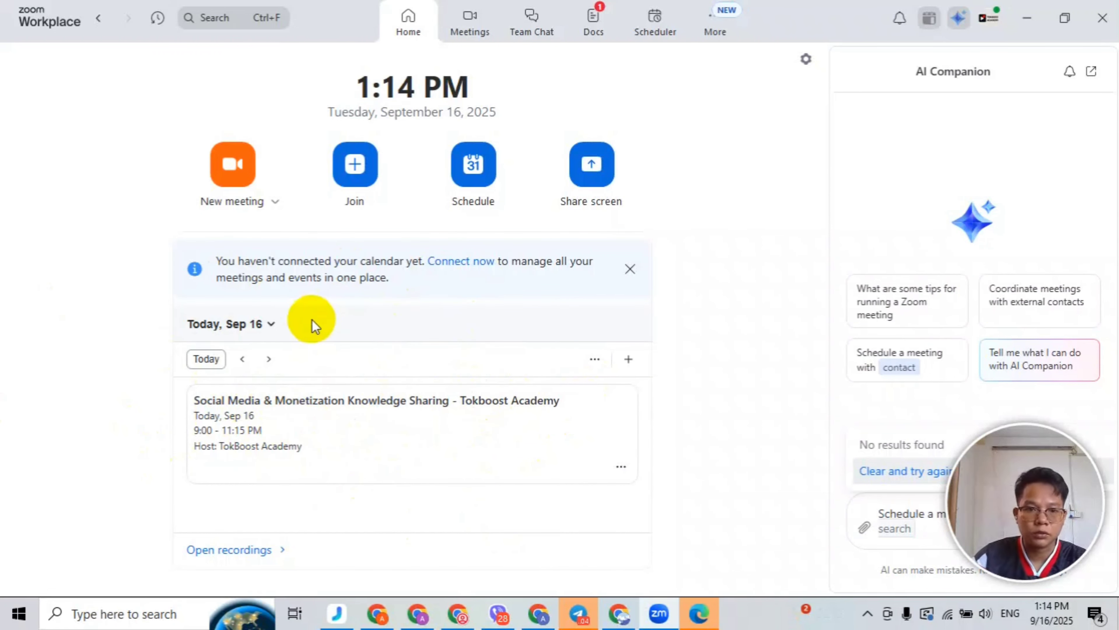
Copy the invitation of the Social Media & Monetization Knowledge Sharing meeting
{"action": "mouse_move", "coordinate": [259, 419]}
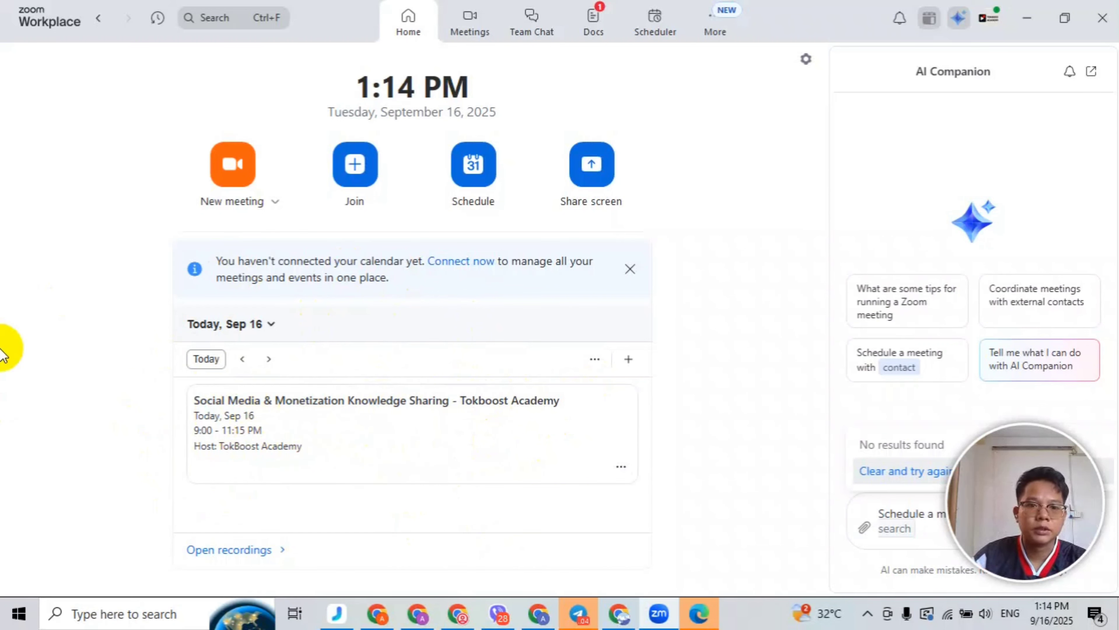
{"action": "mouse_move", "coordinate": [261, 442]}
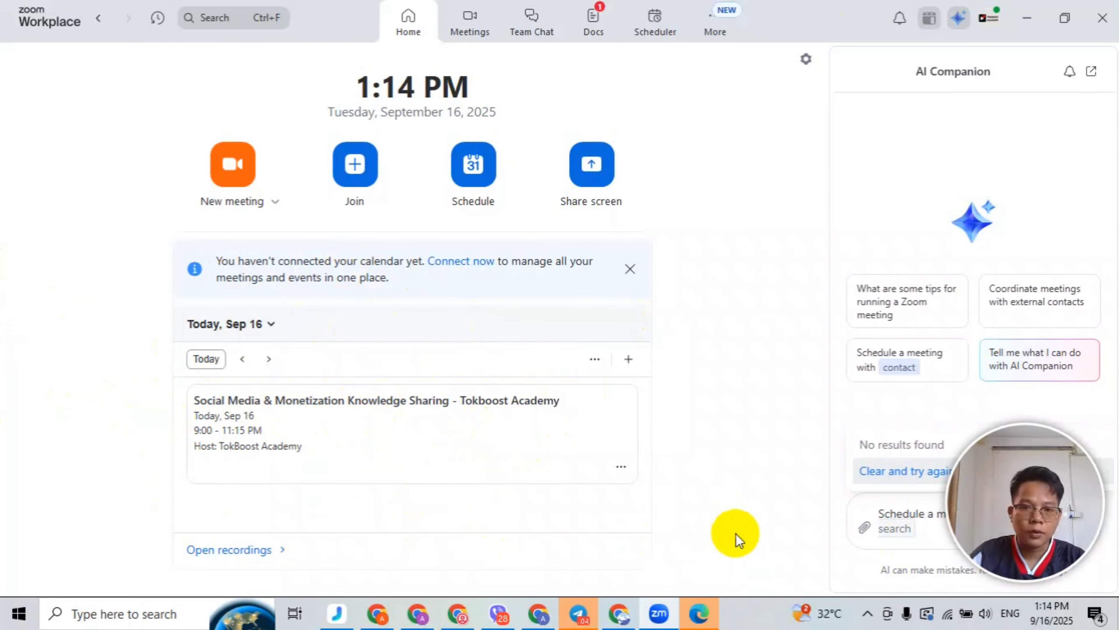
{"action": "mouse_move", "coordinate": [622, 481]}
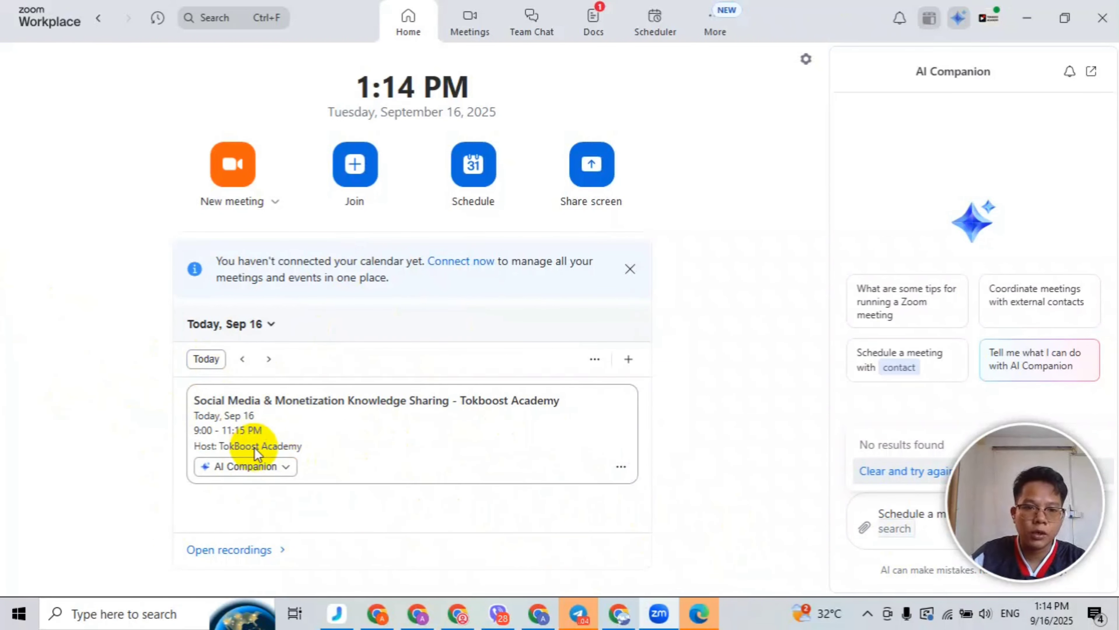
{"action": "mouse_move", "coordinate": [377, 464]}
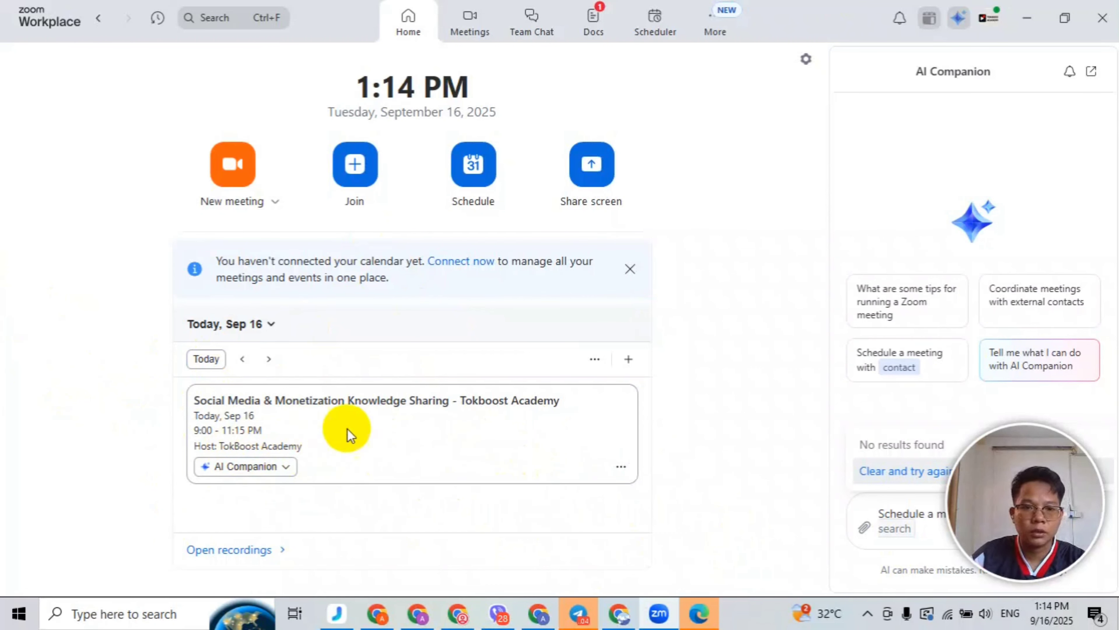
{"action": "left_click", "coordinate": [619, 467]}
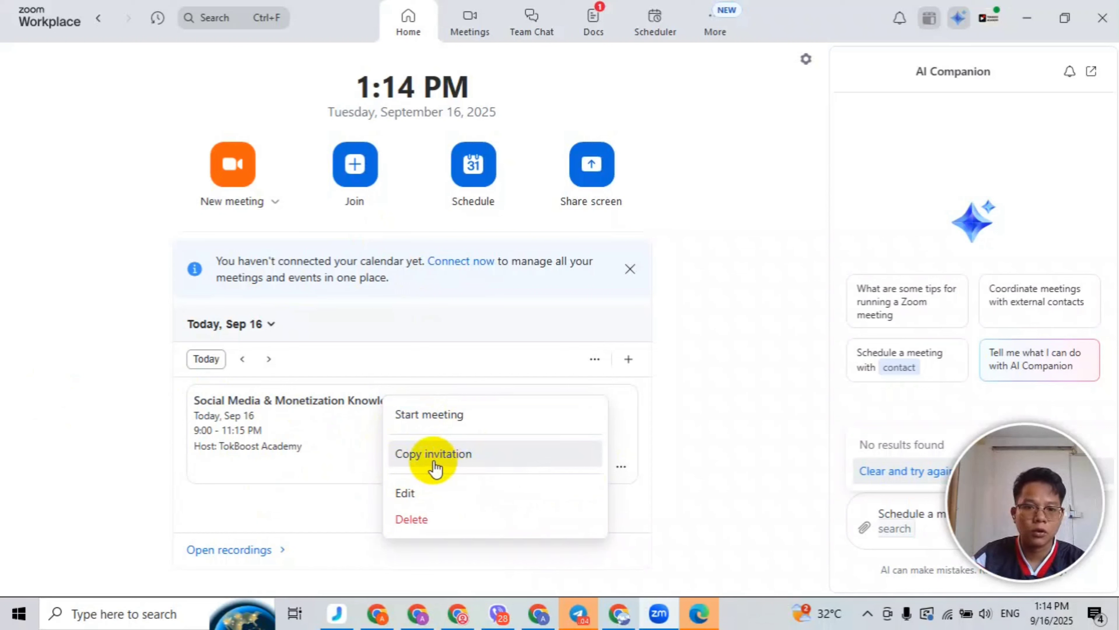
{"action": "left_click", "coordinate": [437, 461]}
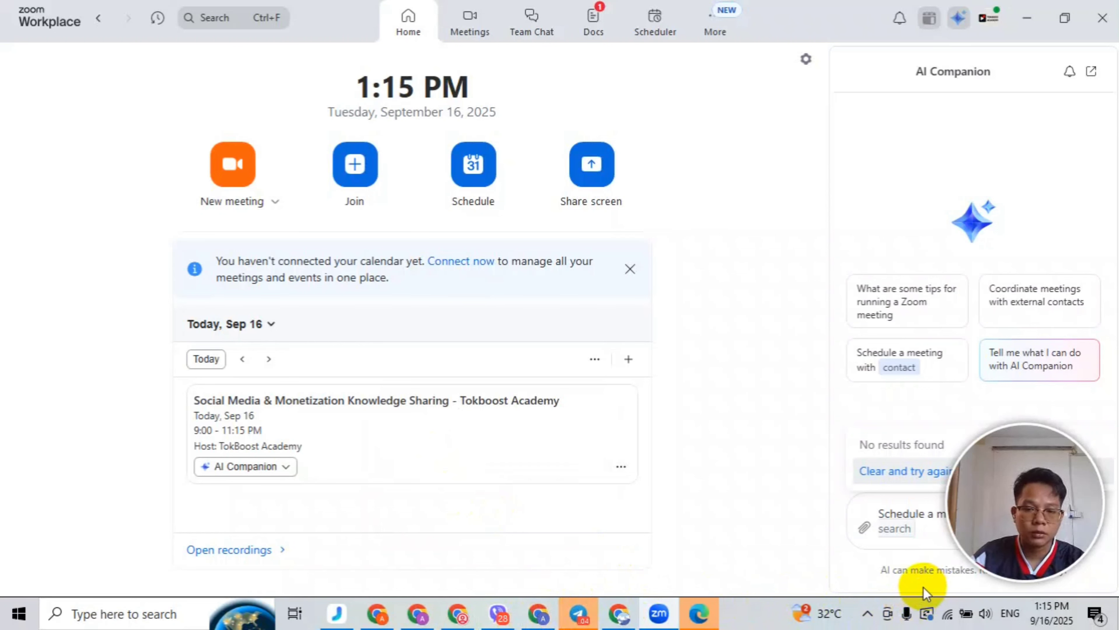
{"action": "left_click", "coordinate": [619, 468]}
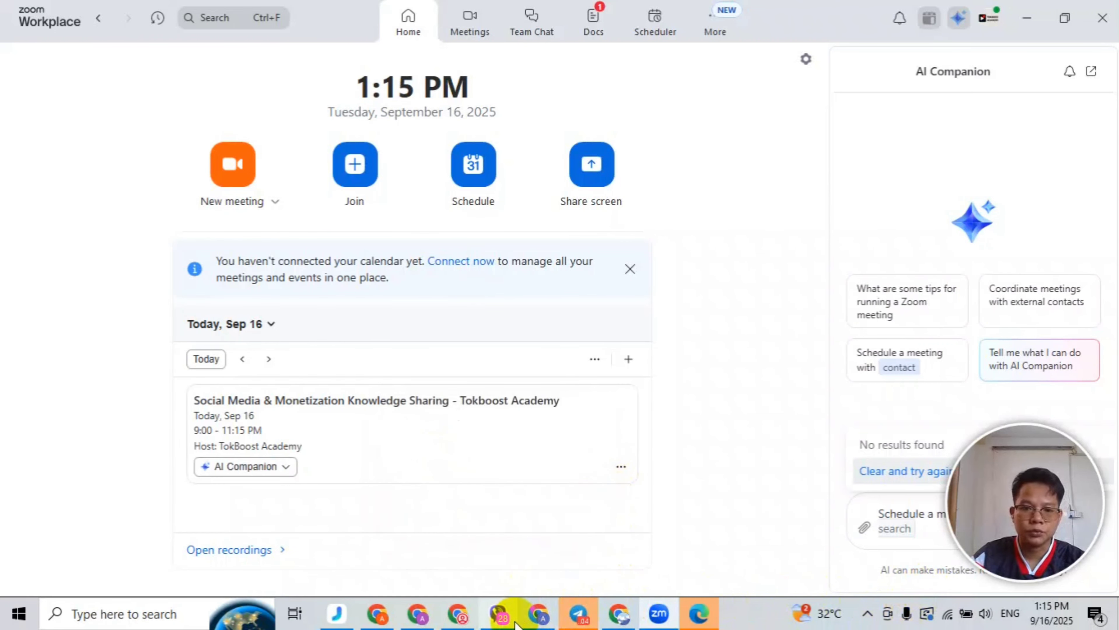
Paste and send the copied Zoom invitation in the Viber chat
{"action": "left_click", "coordinate": [500, 615]}
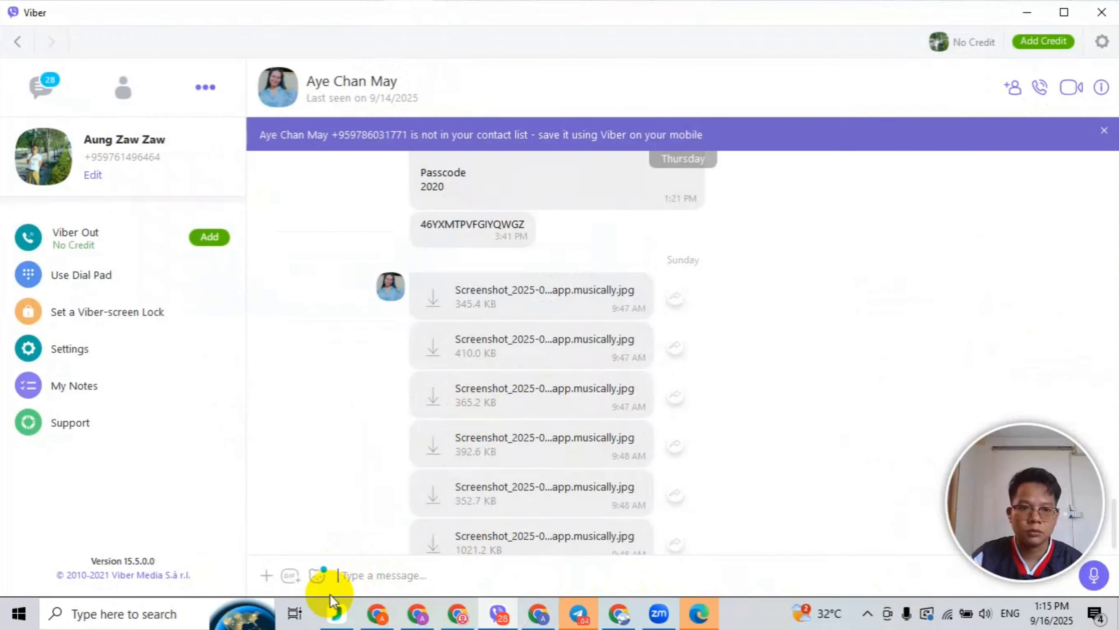
{"action": "left_click", "coordinate": [352, 573]}
{"action": "key", "text": "ctrl+v"}
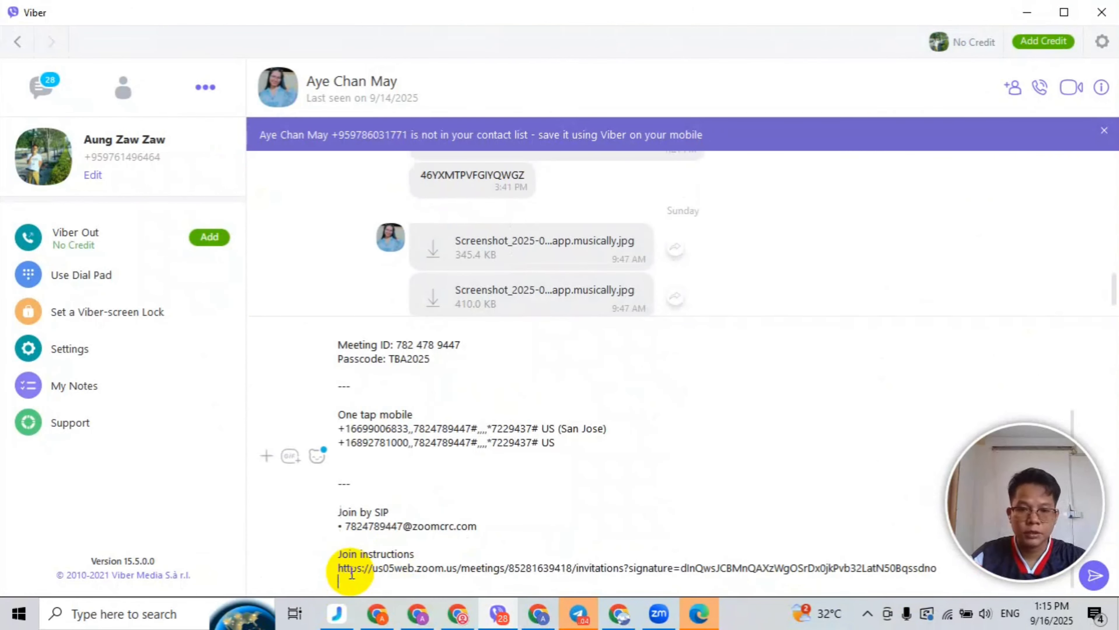
{"action": "key", "text": "Return"}
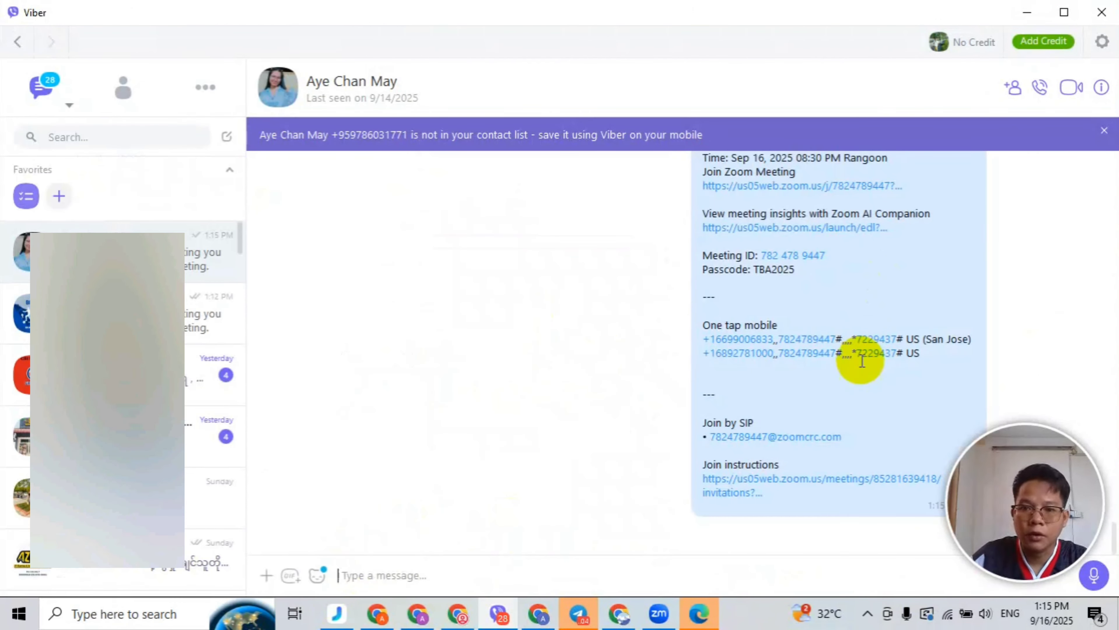
{"action": "scroll", "coordinate": [826, 359], "scroll_direction": "up", "scroll_amount": 1}
{"action": "scroll", "coordinate": [826, 359], "scroll_direction": "up", "scroll_amount": 2}
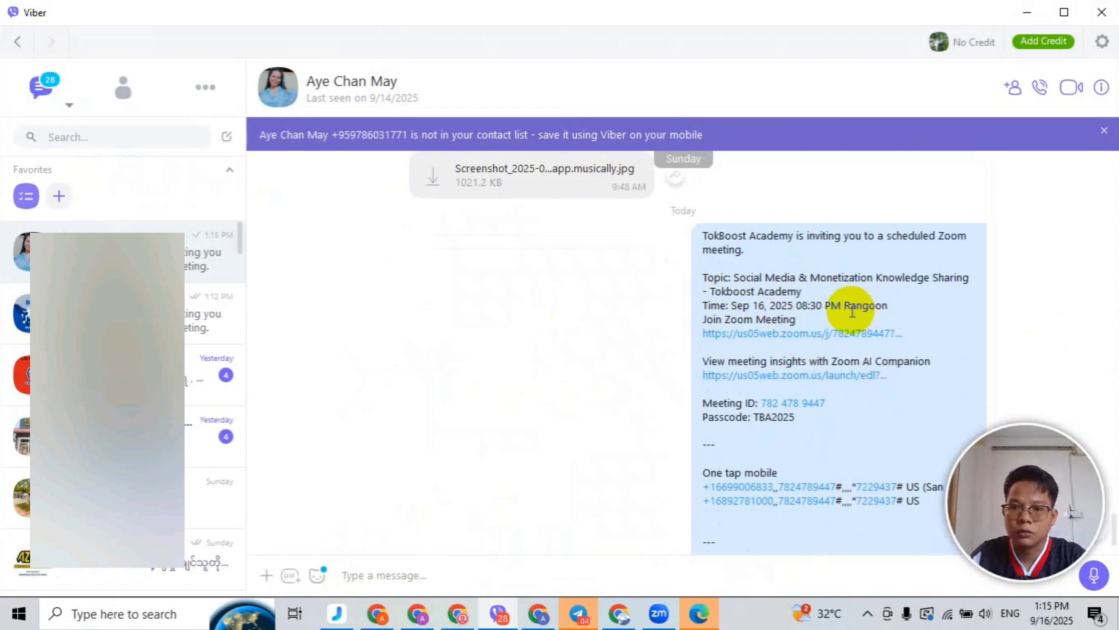
Review the sent invitation's Rangoon time, meeting ID, passcode and join link
{"action": "left_click_drag", "start_coordinate": [845, 305], "coordinate": [881, 305]}
{"action": "left_click", "coordinate": [815, 309]}
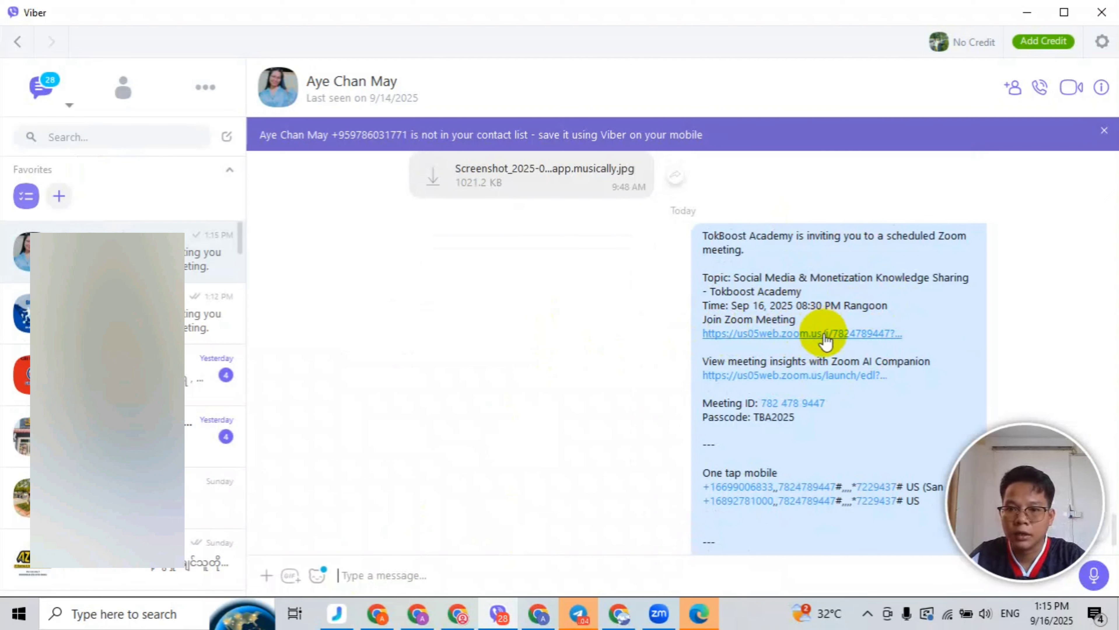
{"action": "scroll", "coordinate": [808, 375], "scroll_direction": "down", "scroll_amount": 3}
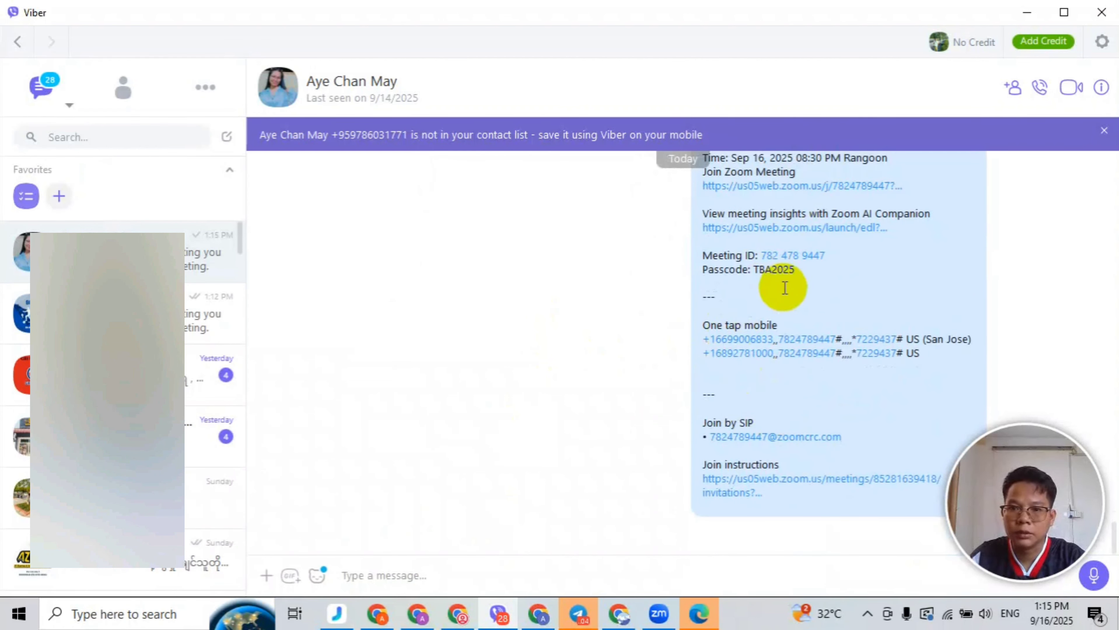
{"action": "left_click", "coordinate": [817, 264]}
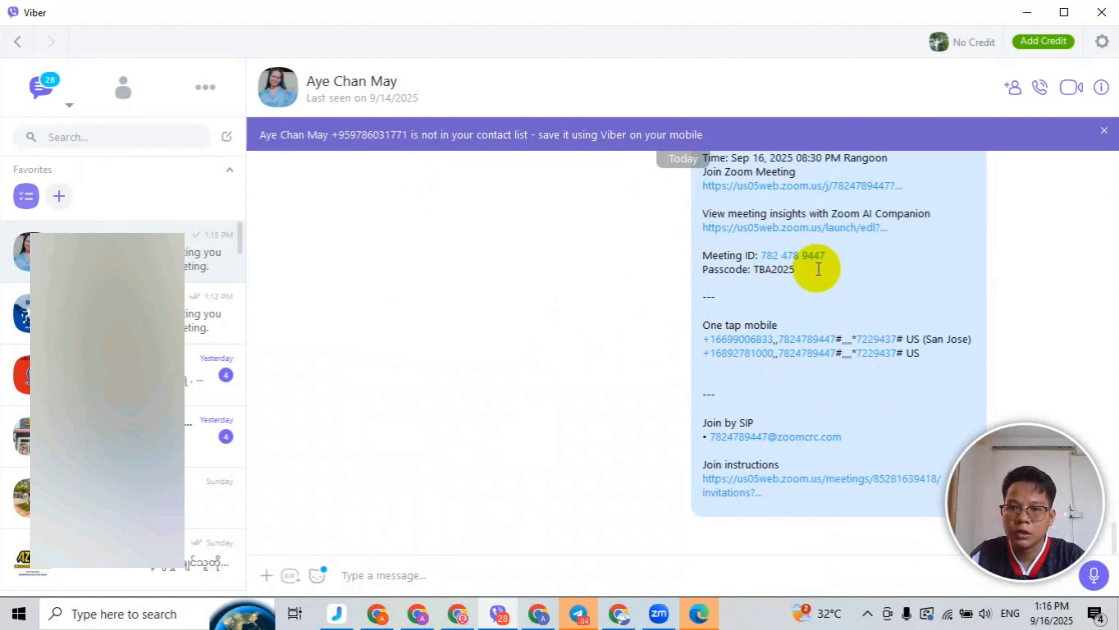
{"action": "left_click_drag", "start_coordinate": [704, 254], "coordinate": [833, 279]}
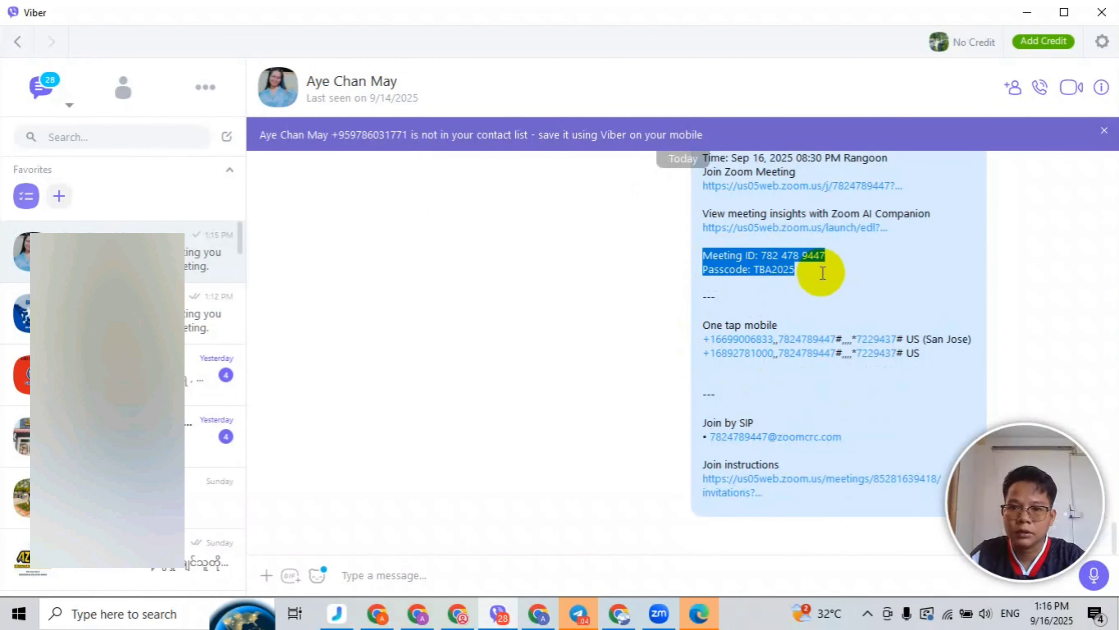
{"action": "left_click", "coordinate": [812, 274]}
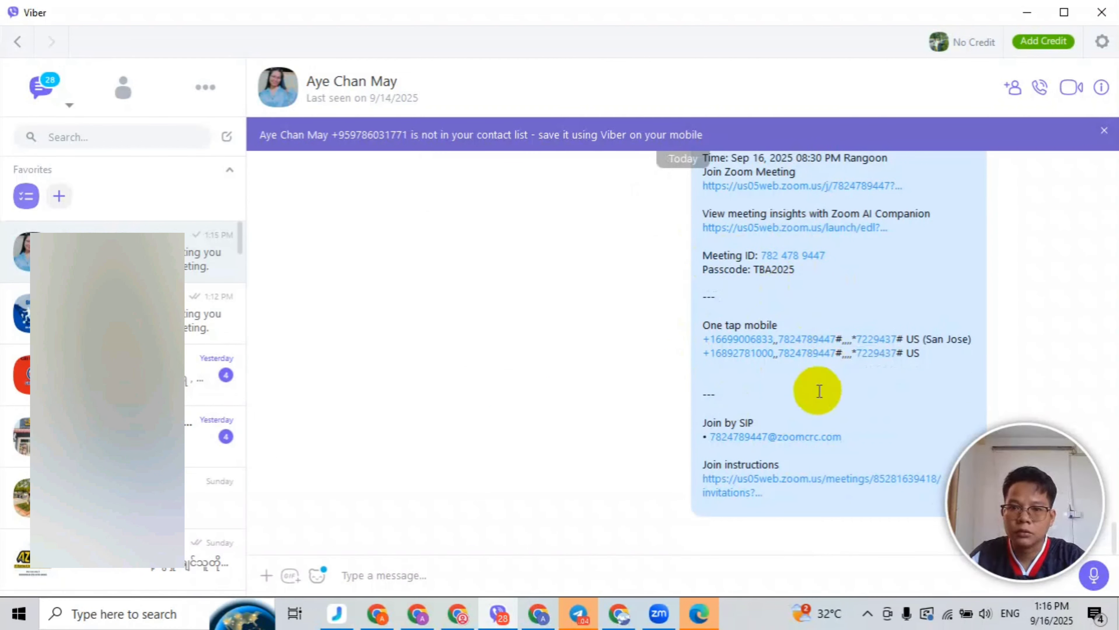
{"action": "scroll", "coordinate": [795, 488], "scroll_direction": "up", "scroll_amount": 1}
{"action": "scroll", "coordinate": [808, 441], "scroll_direction": "down", "scroll_amount": 1}
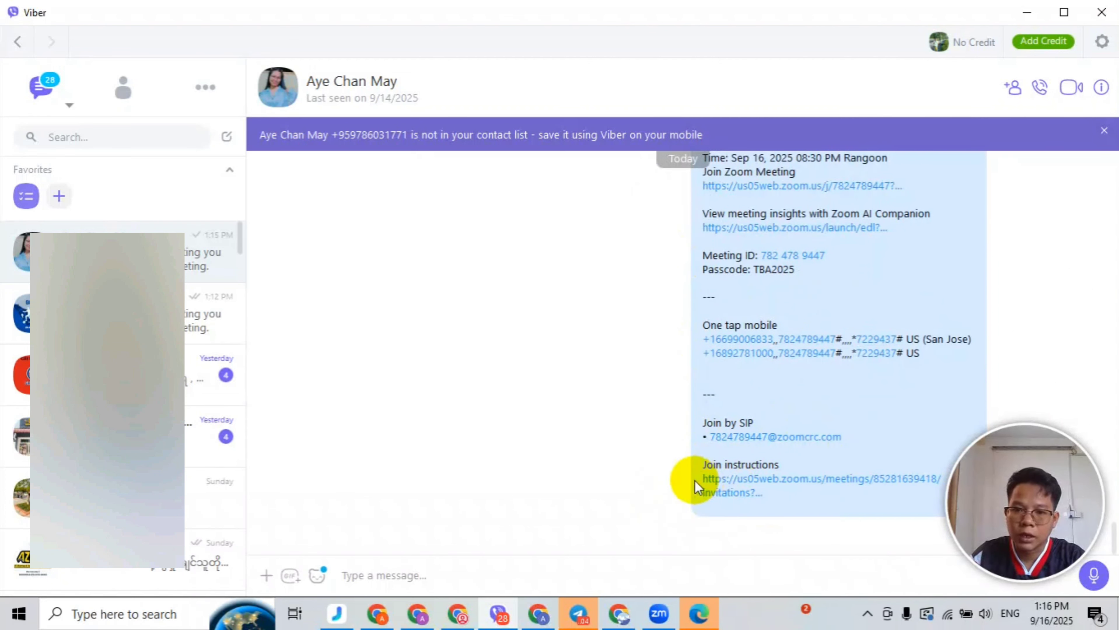
{"action": "left_click_drag", "start_coordinate": [802, 495], "coordinate": [845, 277]}
{"action": "scroll", "coordinate": [861, 353], "scroll_direction": "up", "scroll_amount": 2}
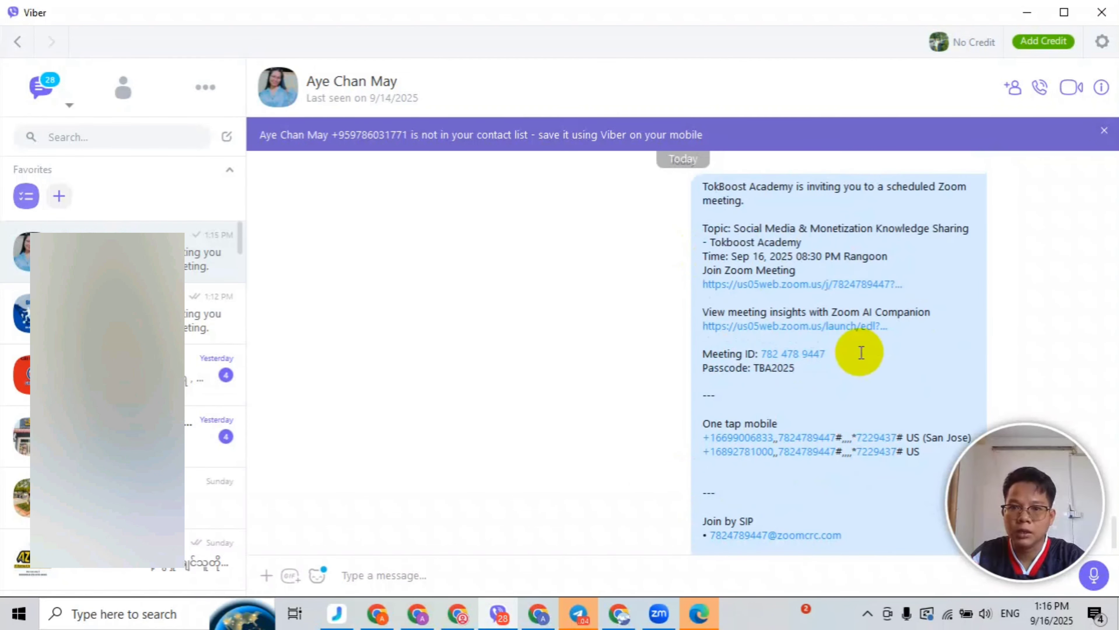
{"action": "scroll", "coordinate": [861, 353], "scroll_direction": "up", "scroll_amount": 3}
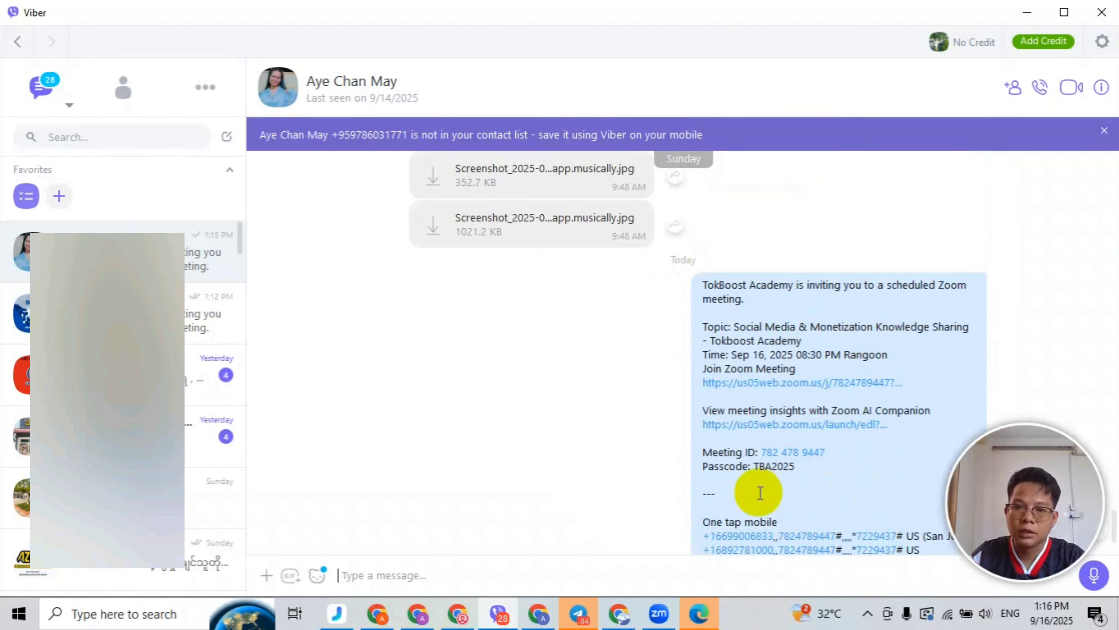
{"action": "scroll", "coordinate": [760, 494], "scroll_direction": "down", "scroll_amount": 2}
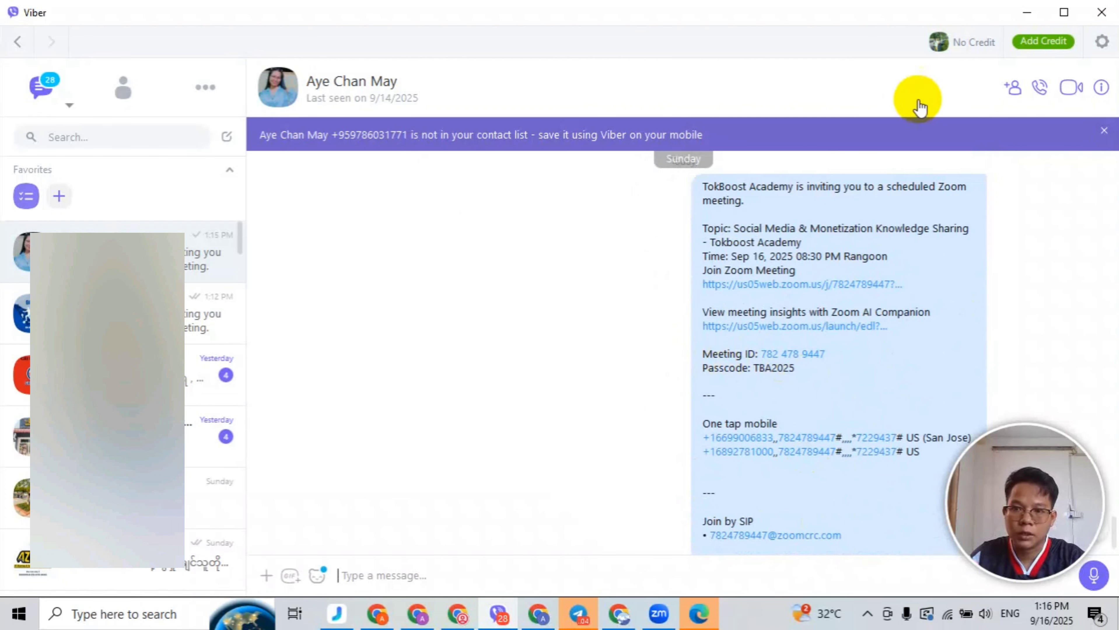
Minimise the Viber chat to bring back Zoom's Home list with today's Social Media & Monetization meeting
{"action": "left_click", "coordinate": [1027, 13]}
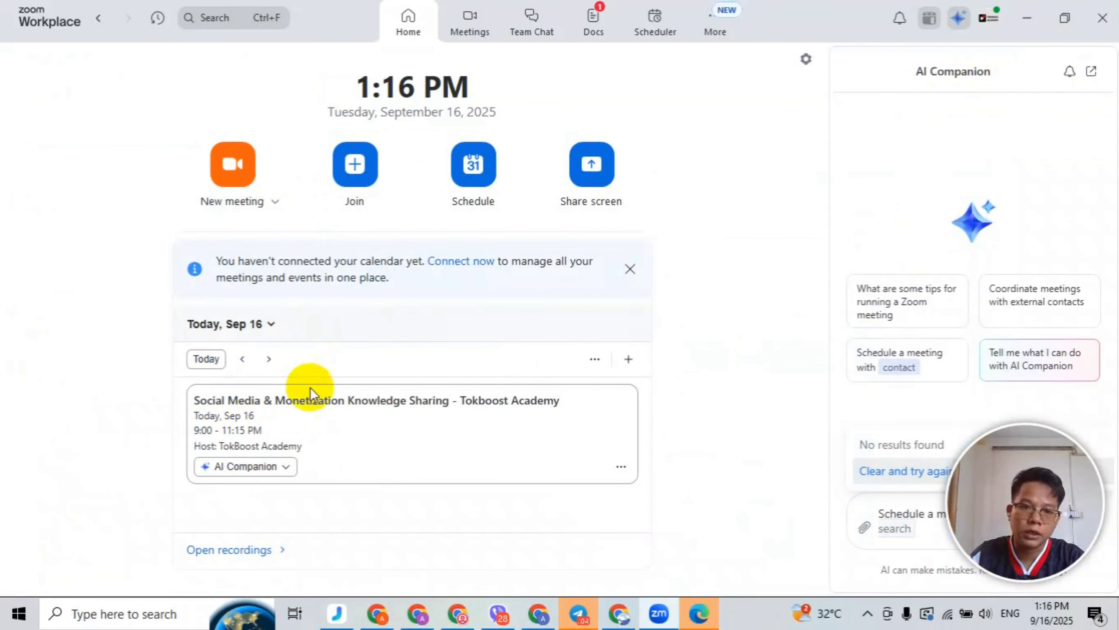